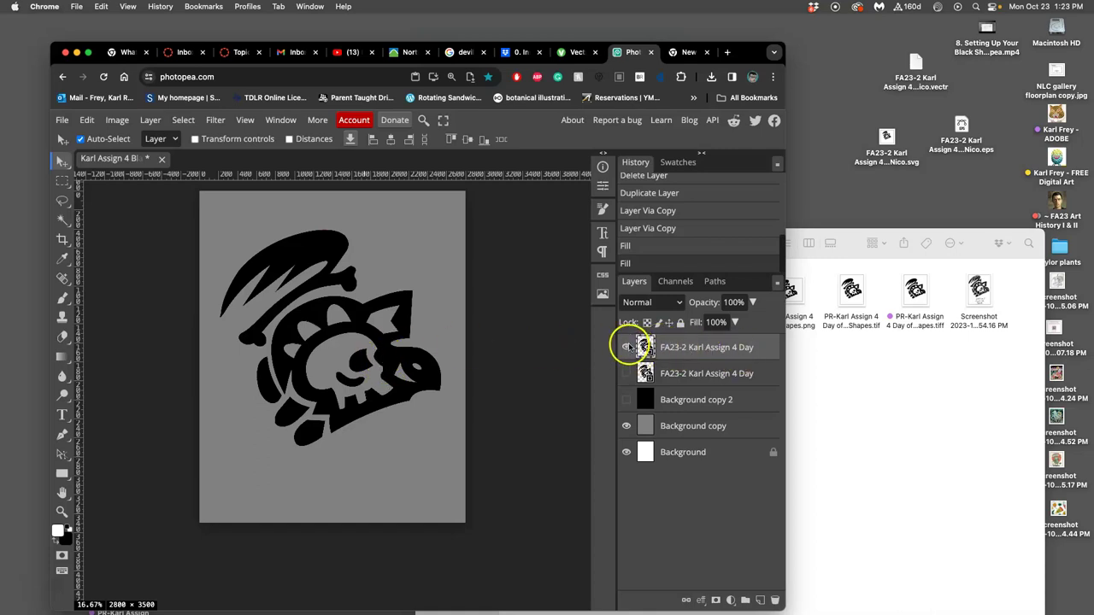
Hide the grey Background copy and black Background copy 2 layers, leaving the skull on white.
{"action": "left_click", "coordinate": [626, 348]}
{"action": "left_click", "coordinate": [626, 348]}
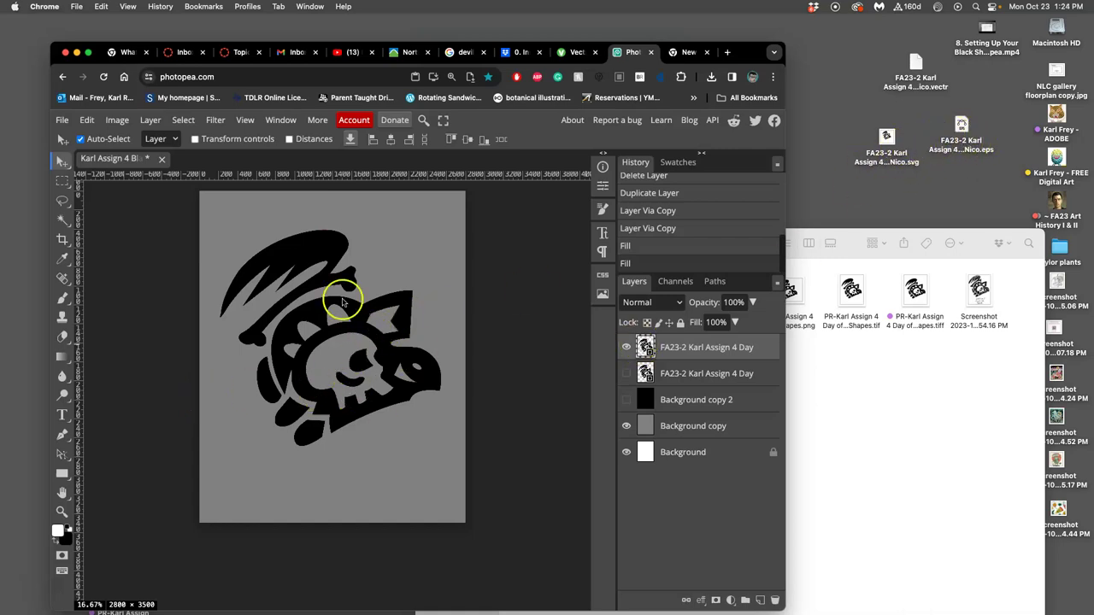
{"action": "left_click", "coordinate": [626, 425]}
{"action": "left_click", "coordinate": [627, 400]}
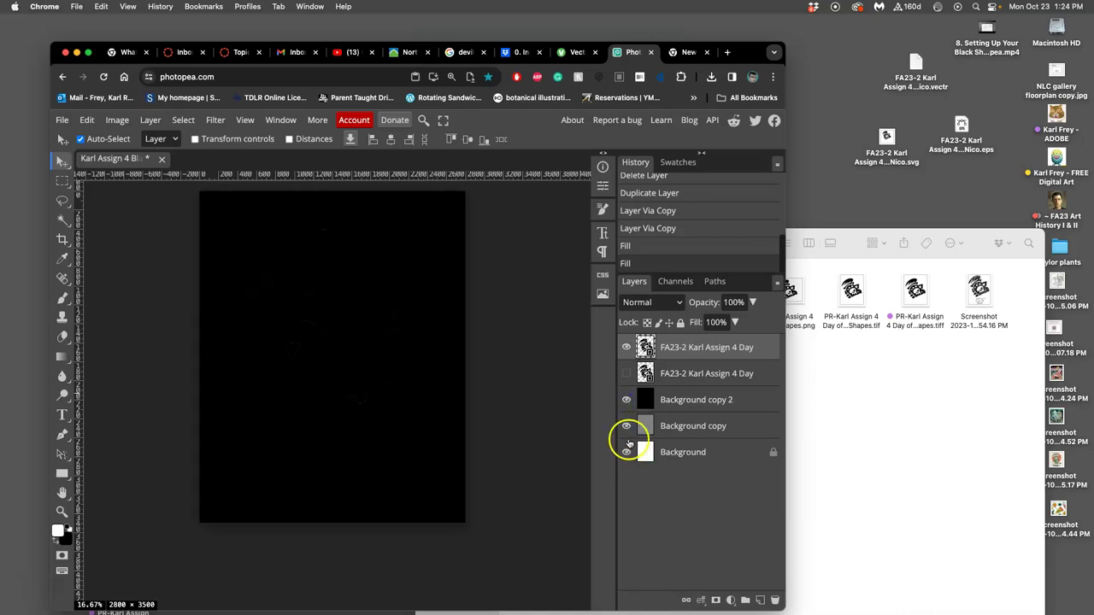
{"action": "left_click", "coordinate": [626, 399]}
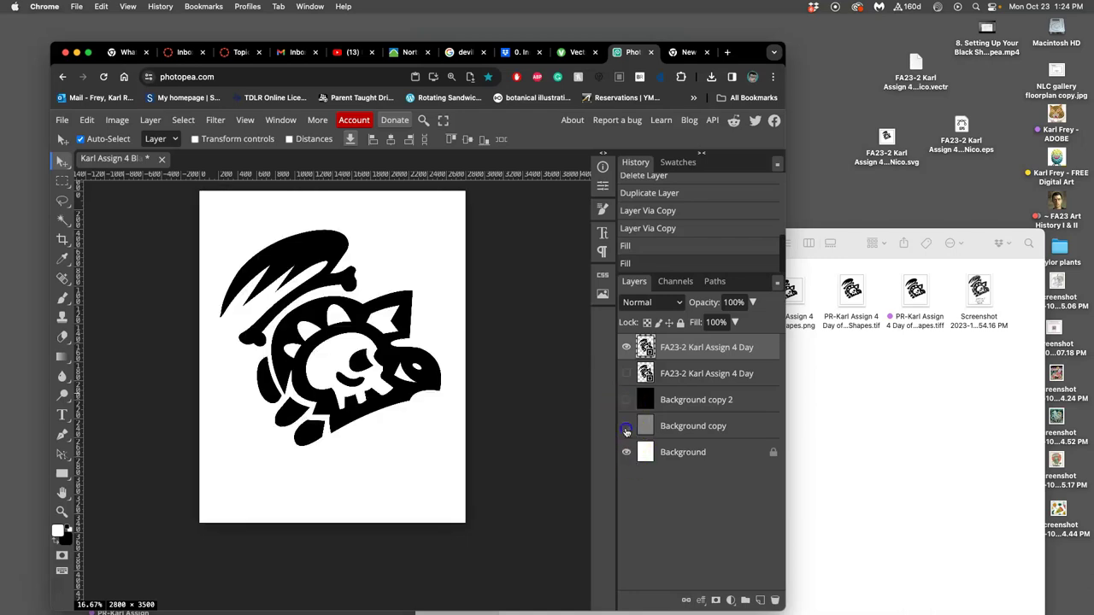
Open the Layer Style dialog for the top logo layer and move it aside.
{"action": "double_click", "coordinate": [766, 341]}
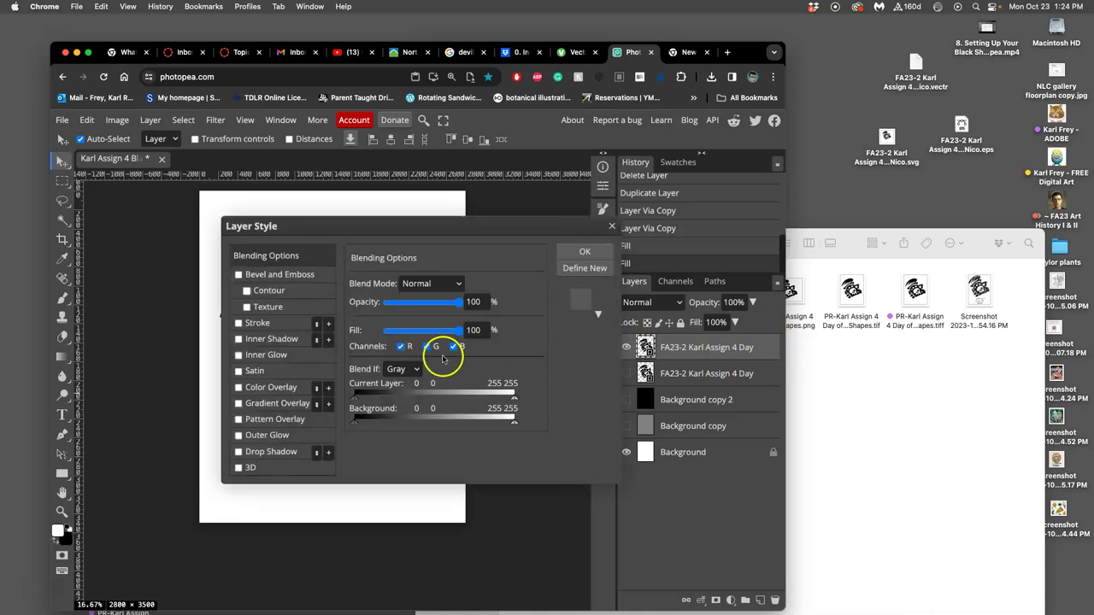
{"action": "left_click_drag", "start_coordinate": [335, 233], "coordinate": [483, 305]}
{"action": "scroll", "coordinate": [519, 279], "scroll_direction": "down", "scroll_amount": 1}
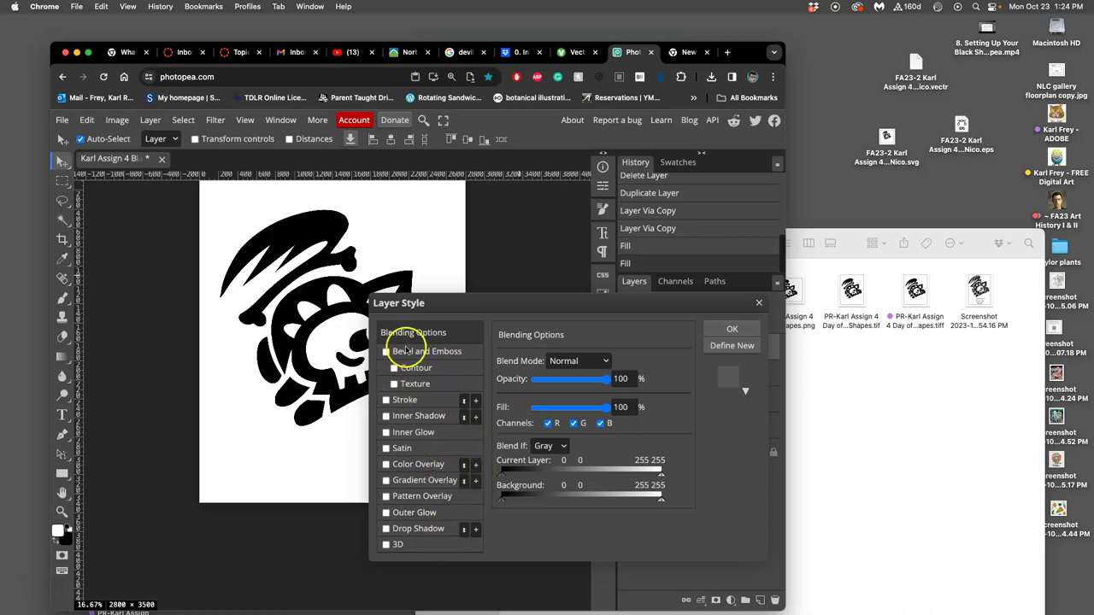
{"action": "left_click_drag", "start_coordinate": [372, 315], "coordinate": [354, 296]}
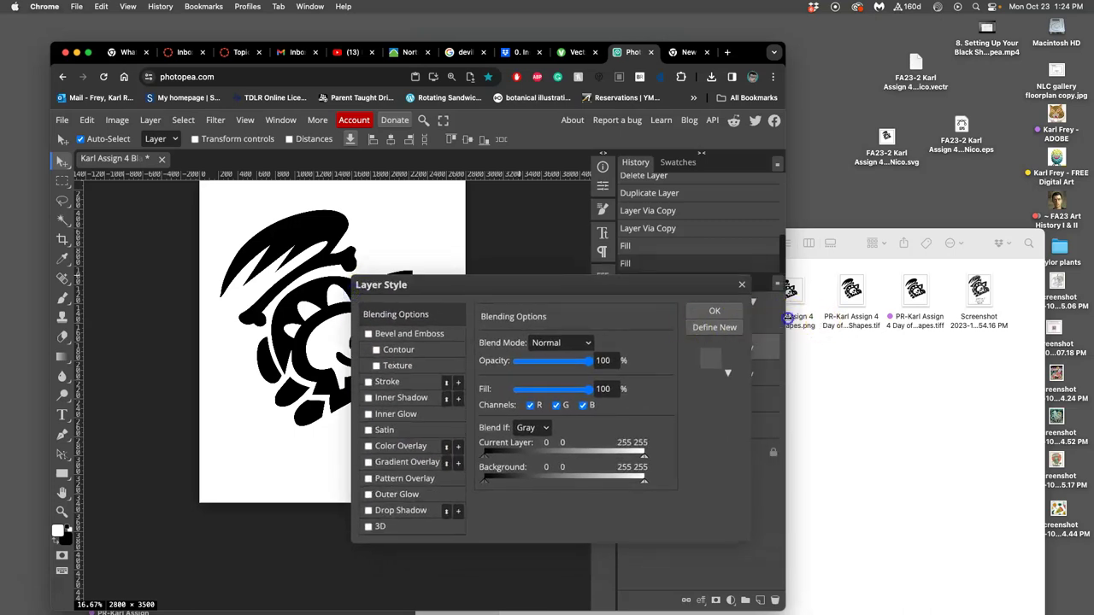
Enlarge the Chrome window to fill the screen, keeping the Layer Style dialog in view.
{"action": "left_click_drag", "start_coordinate": [788, 318], "coordinate": [1092, 317]}
{"action": "left_click_drag", "start_coordinate": [676, 283], "coordinate": [987, 223]}
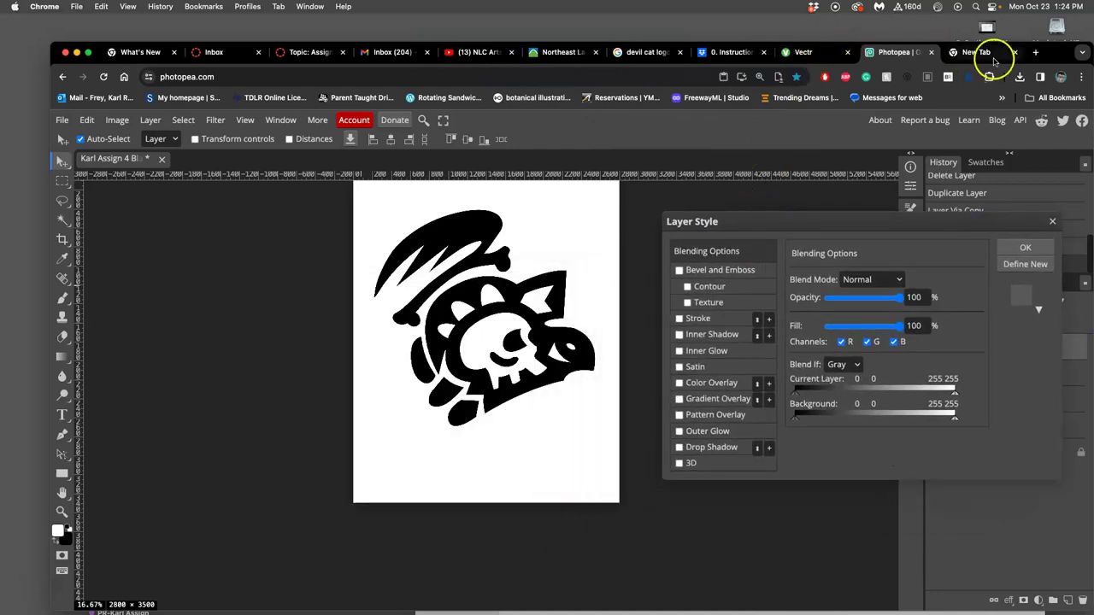
{"action": "left_click_drag", "start_coordinate": [1045, 42], "coordinate": [995, 25]}
{"action": "left_click_drag", "start_coordinate": [1041, 587], "coordinate": [1059, 603]}
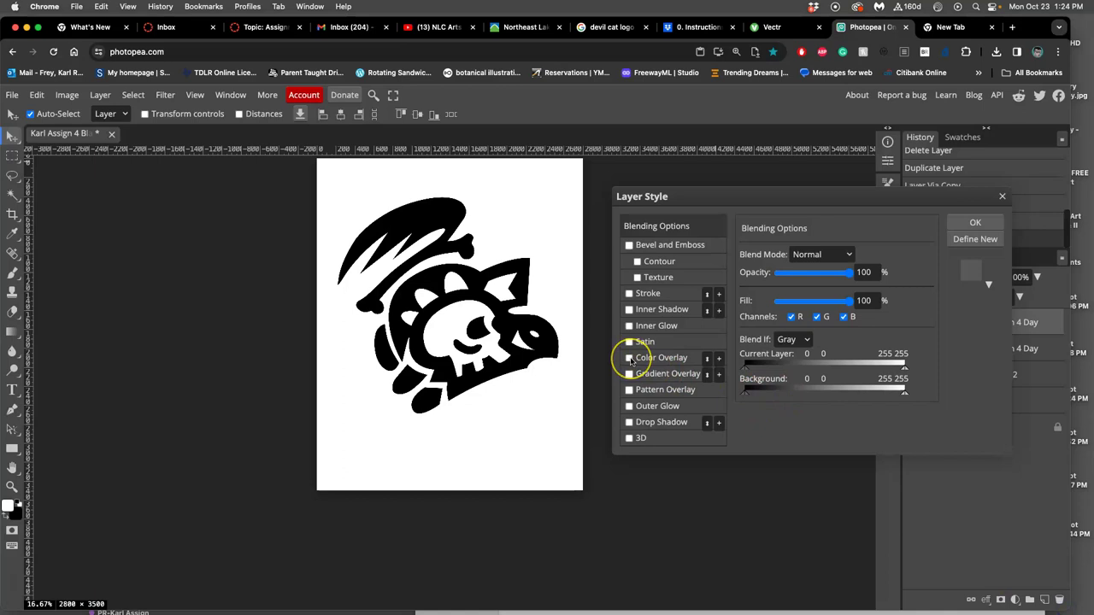
Apply a black Color Overlay at 100% to the top logo layer, then reopen its settings.
{"action": "left_click", "coordinate": [630, 359]}
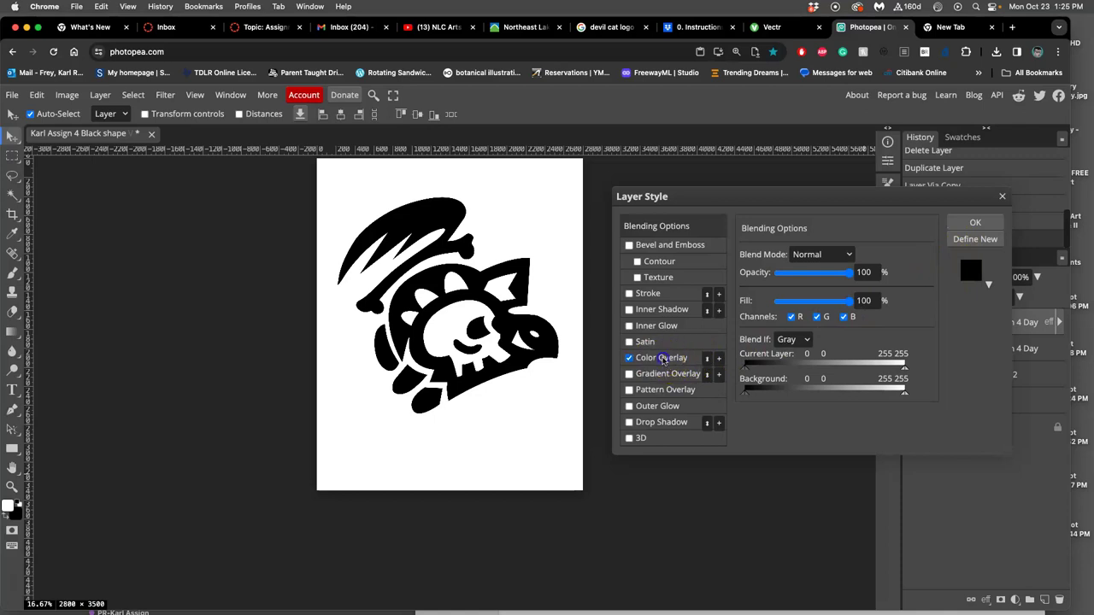
{"action": "left_click", "coordinate": [662, 359]}
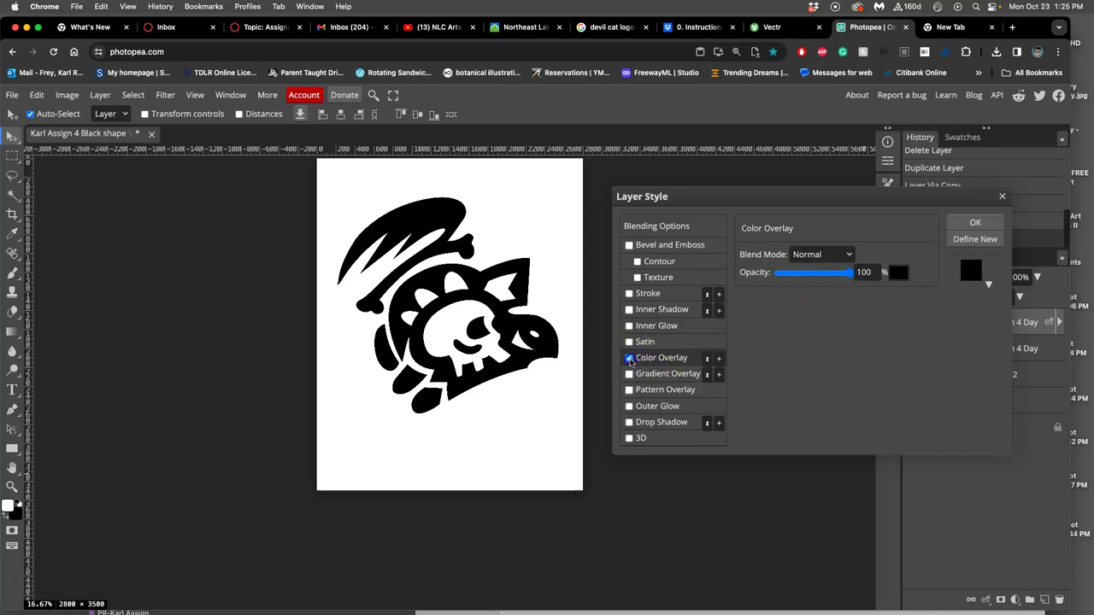
{"action": "left_click", "coordinate": [975, 224]}
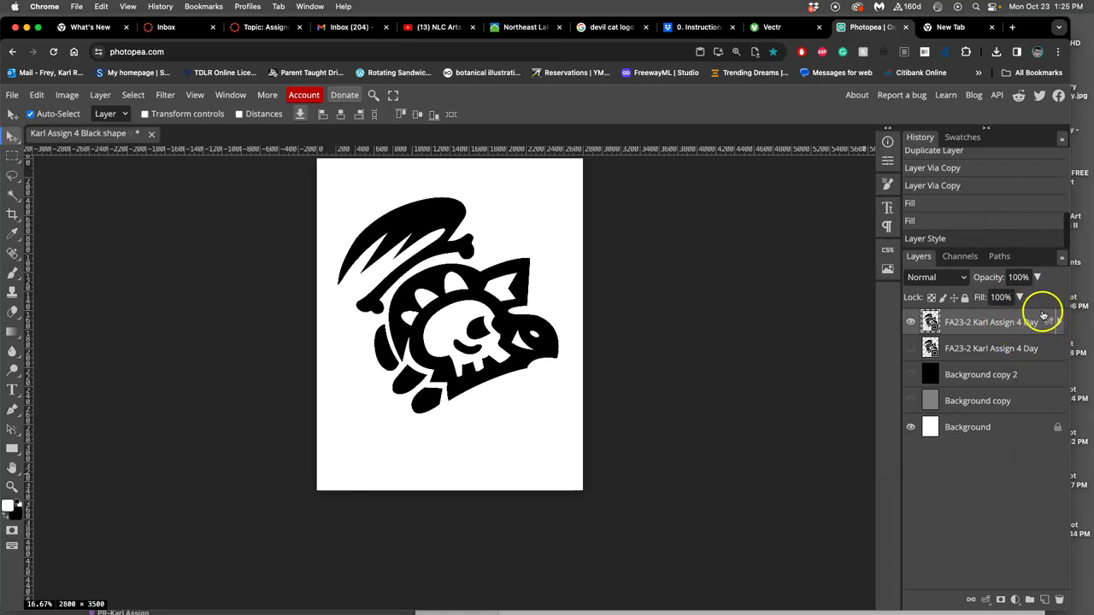
{"action": "double_click", "coordinate": [1042, 317]}
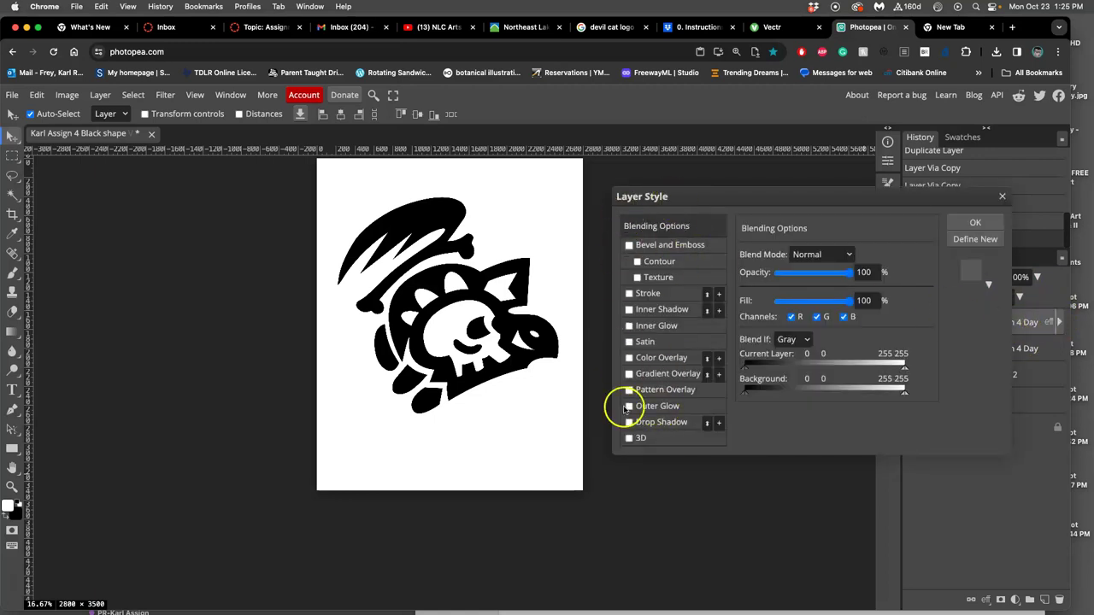
{"action": "left_click", "coordinate": [653, 360]}
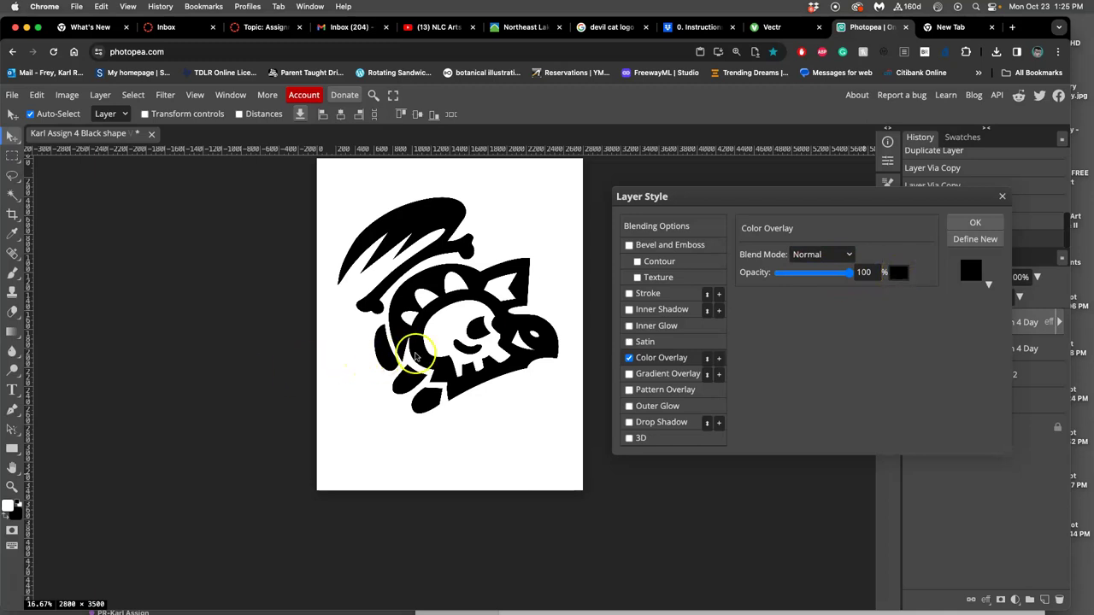
Set the Color Overlay colour to a muted brick red, #b23232.
{"action": "left_click", "coordinate": [898, 272]}
{"action": "left_click", "coordinate": [328, 317]}
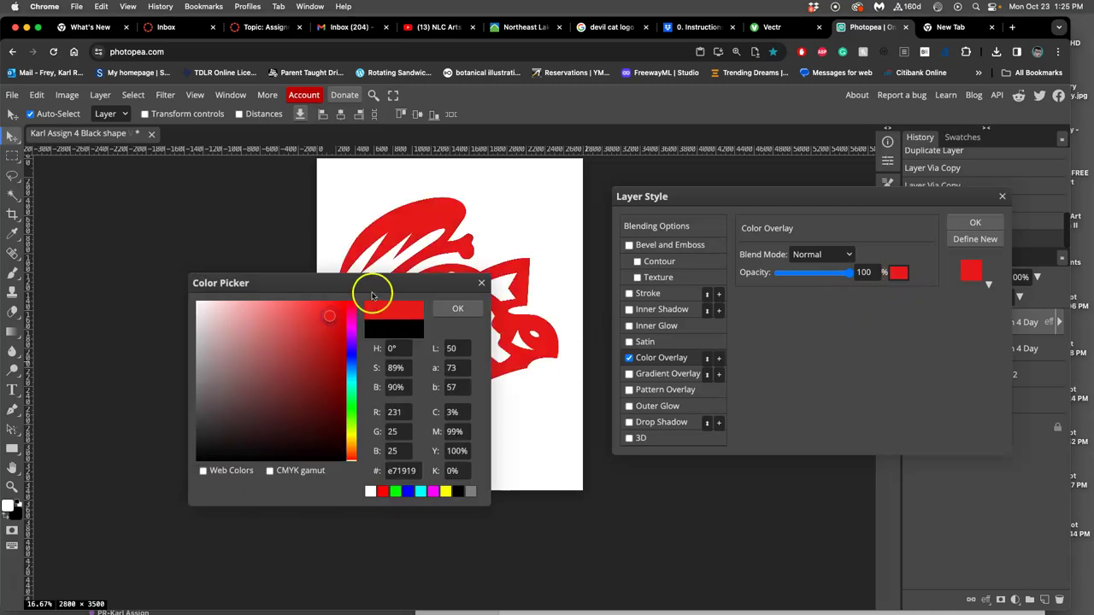
{"action": "left_click_drag", "start_coordinate": [398, 282], "coordinate": [268, 363]}
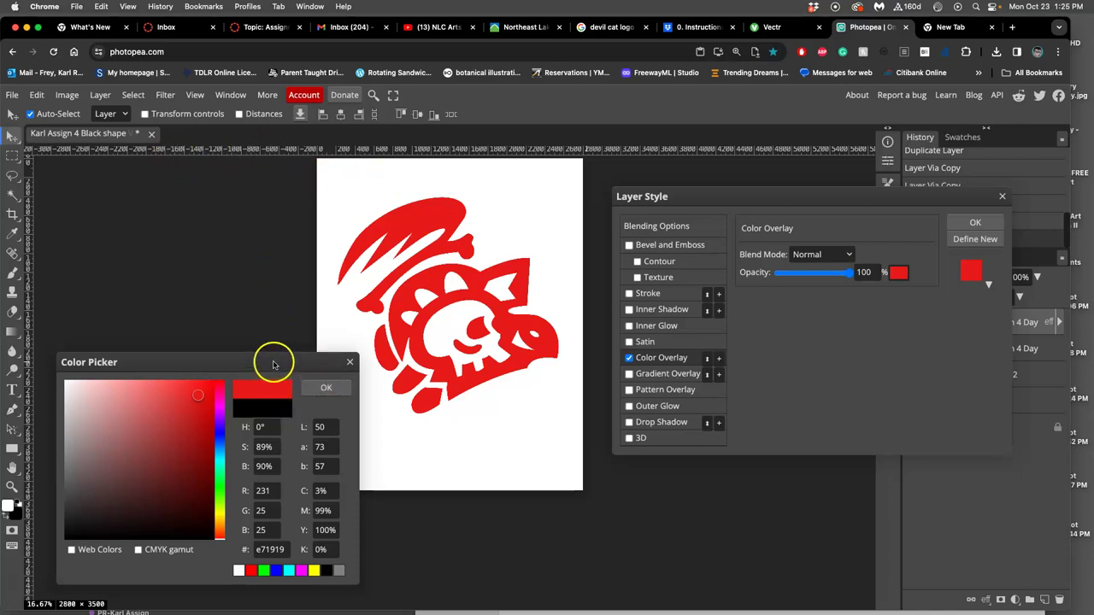
{"action": "left_click_drag", "start_coordinate": [272, 362], "coordinate": [291, 250]}
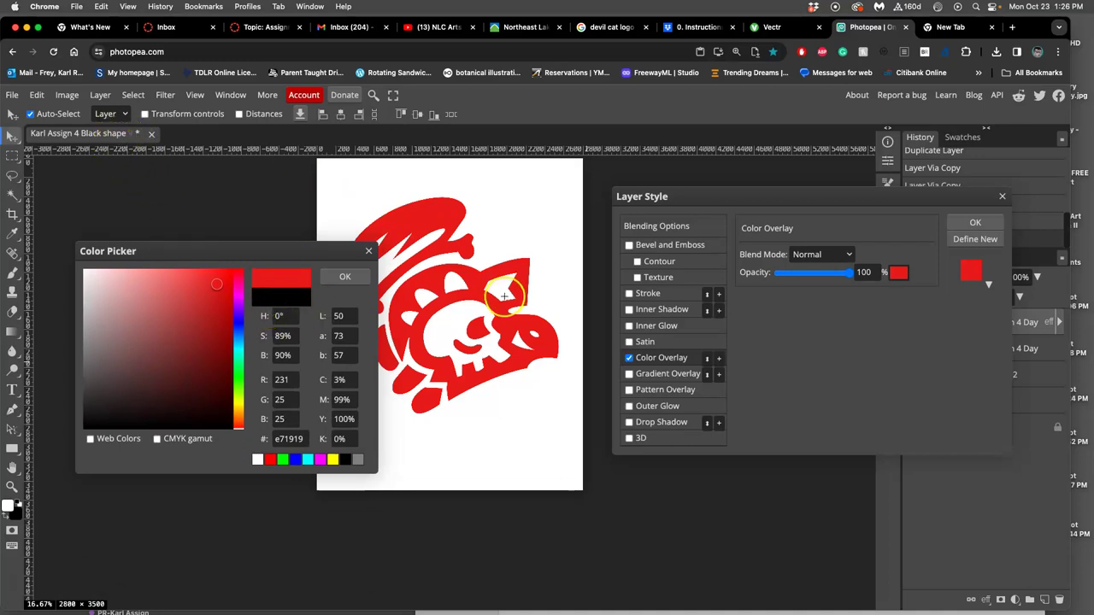
{"action": "mouse_move", "coordinate": [212, 288]}
{"action": "left_mouse_down"}
{"action": "mouse_move", "coordinate": [178, 308]}
{"action": "mouse_move", "coordinate": [173, 299]}
{"action": "mouse_move", "coordinate": [208, 284]}
{"action": "mouse_move", "coordinate": [212, 329]}
{"action": "mouse_move", "coordinate": [211, 305]}
{"action": "left_mouse_up"}
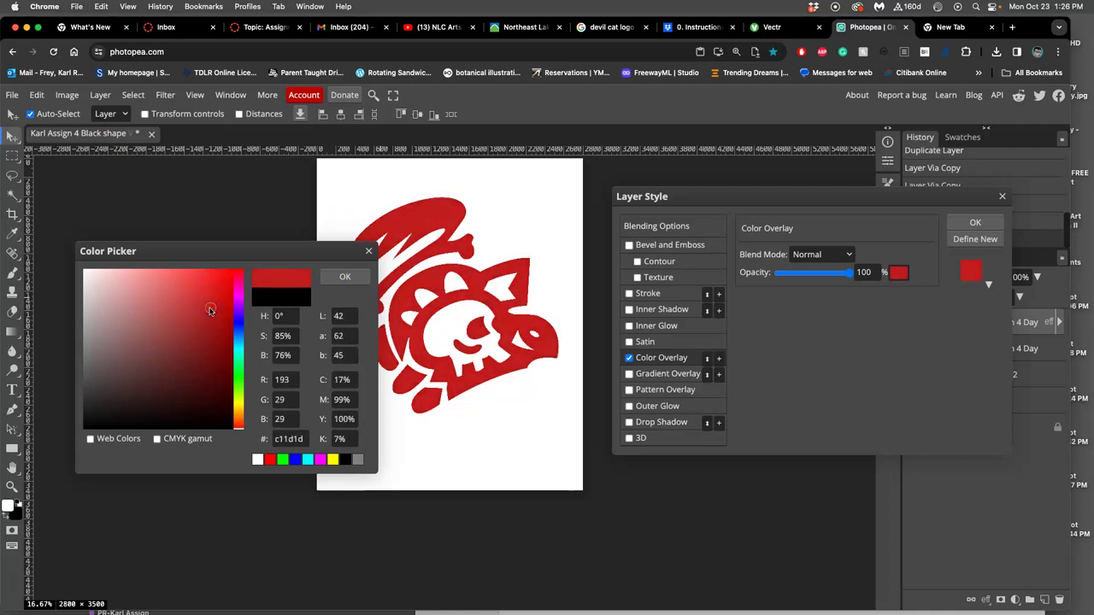
{"action": "left_click_drag", "start_coordinate": [211, 309], "coordinate": [198, 328]}
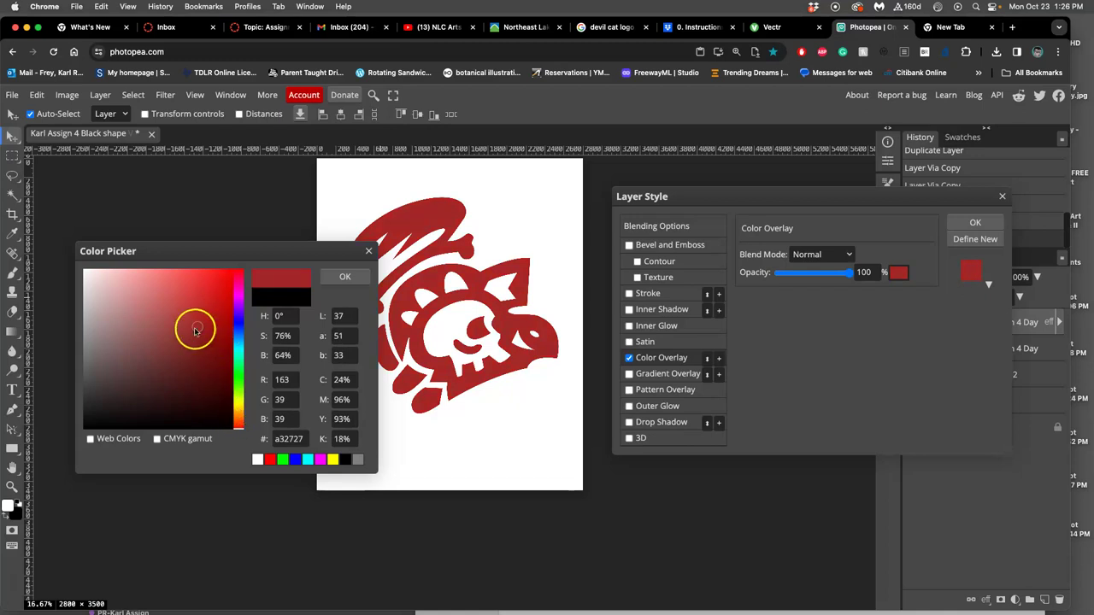
{"action": "mouse_move", "coordinate": [195, 324]}
{"action": "left_mouse_down"}
{"action": "mouse_move", "coordinate": [196, 304]}
{"action": "mouse_move", "coordinate": [193, 317]}
{"action": "left_mouse_up"}
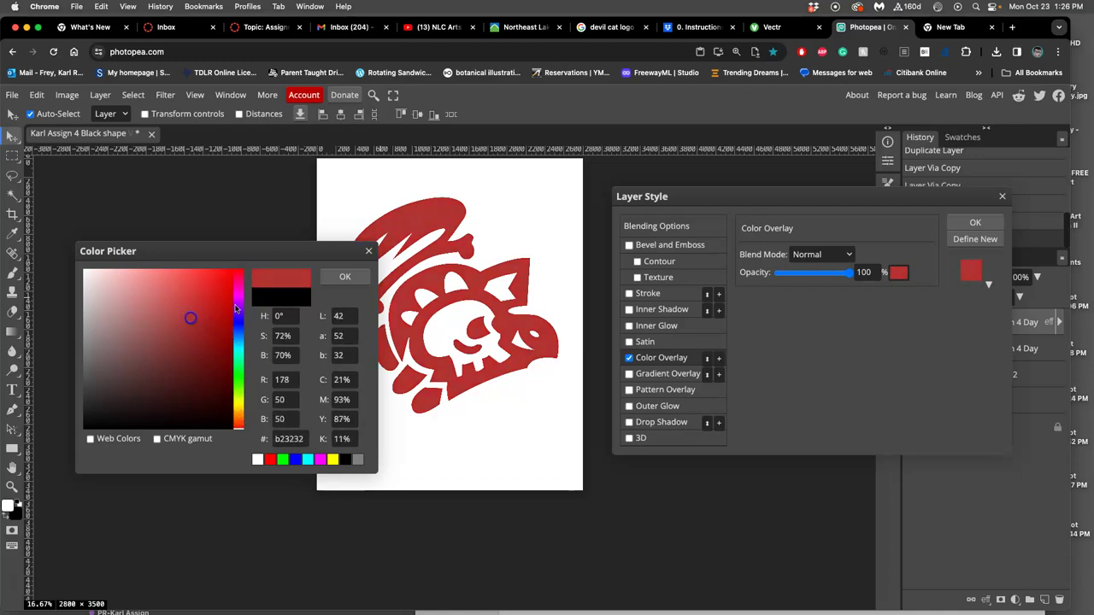
{"action": "left_click", "coordinate": [338, 275]}
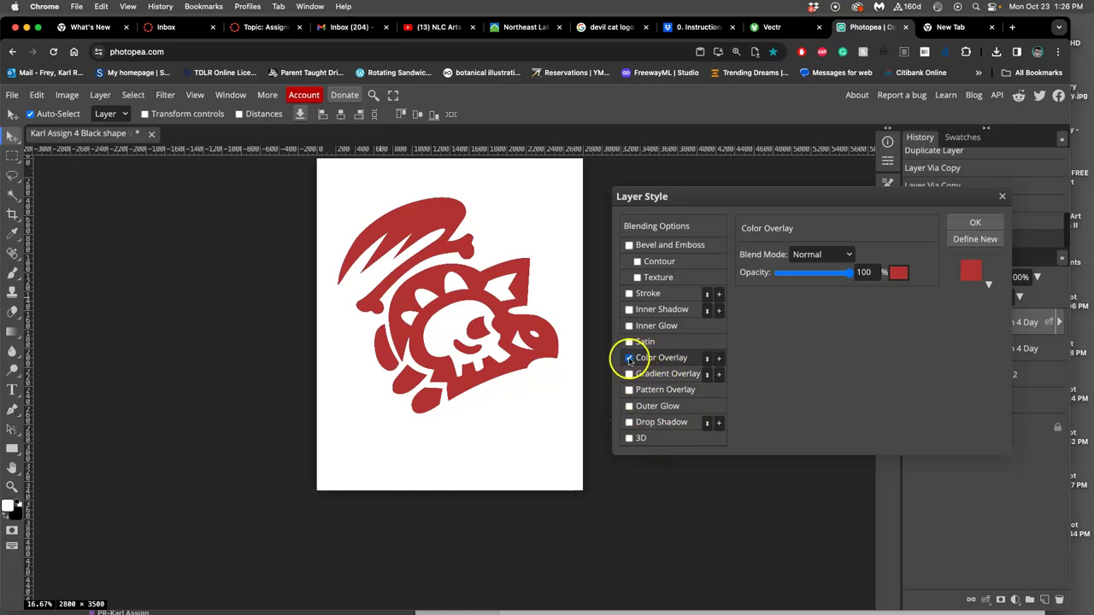
Turn off the red Color Overlay and enable a black-to-white Linear Gradient Overlay at 90°.
{"action": "left_click", "coordinate": [628, 360]}
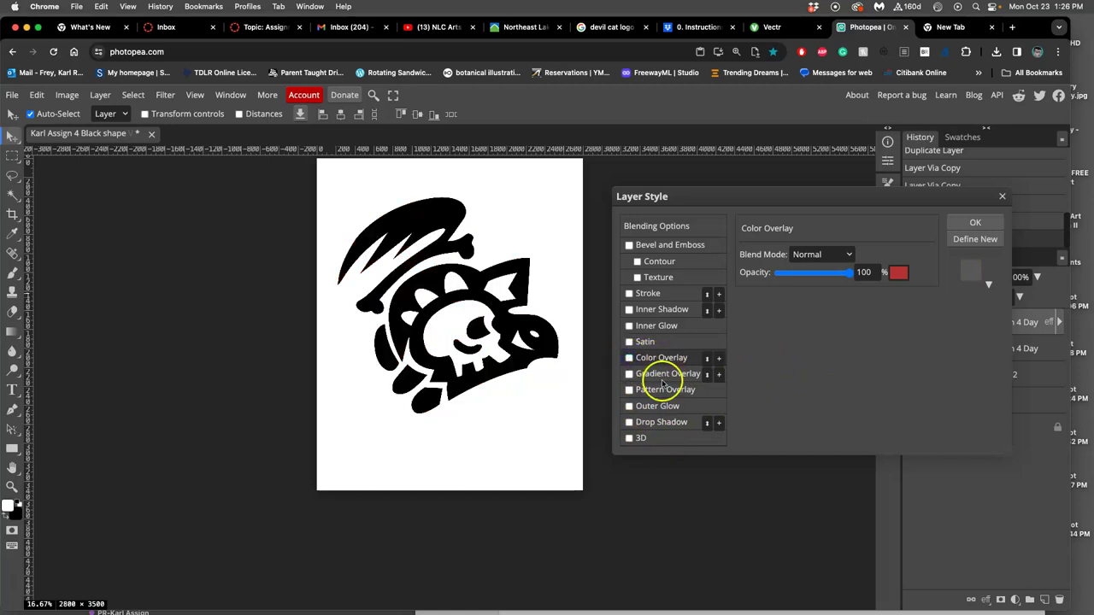
{"action": "left_click", "coordinate": [661, 376]}
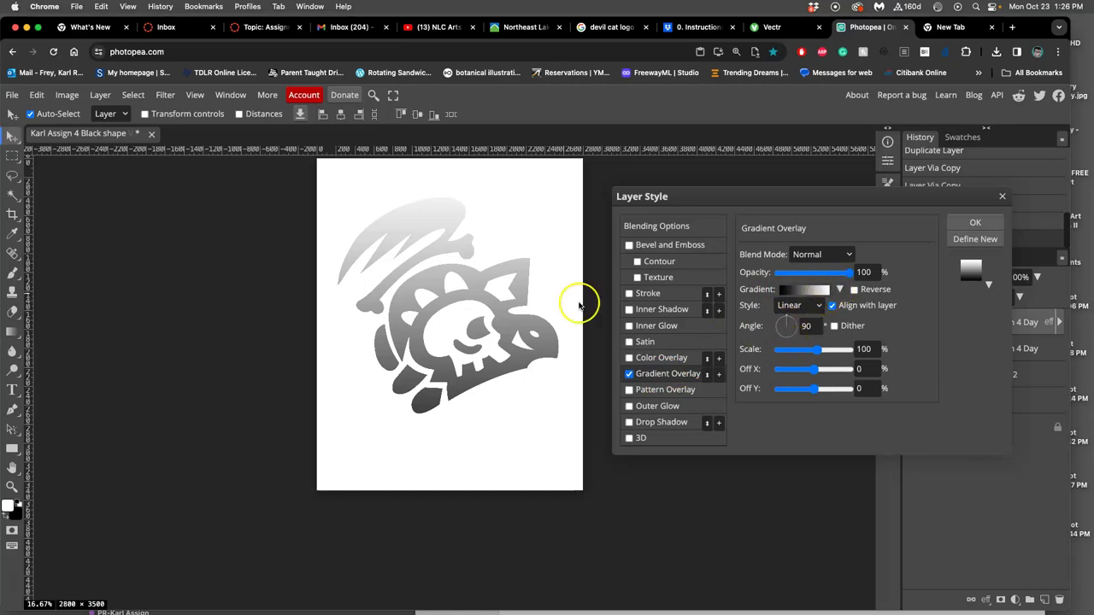
In the Gradient Editor, change the black starting stop to red.
{"action": "left_click", "coordinate": [800, 291]}
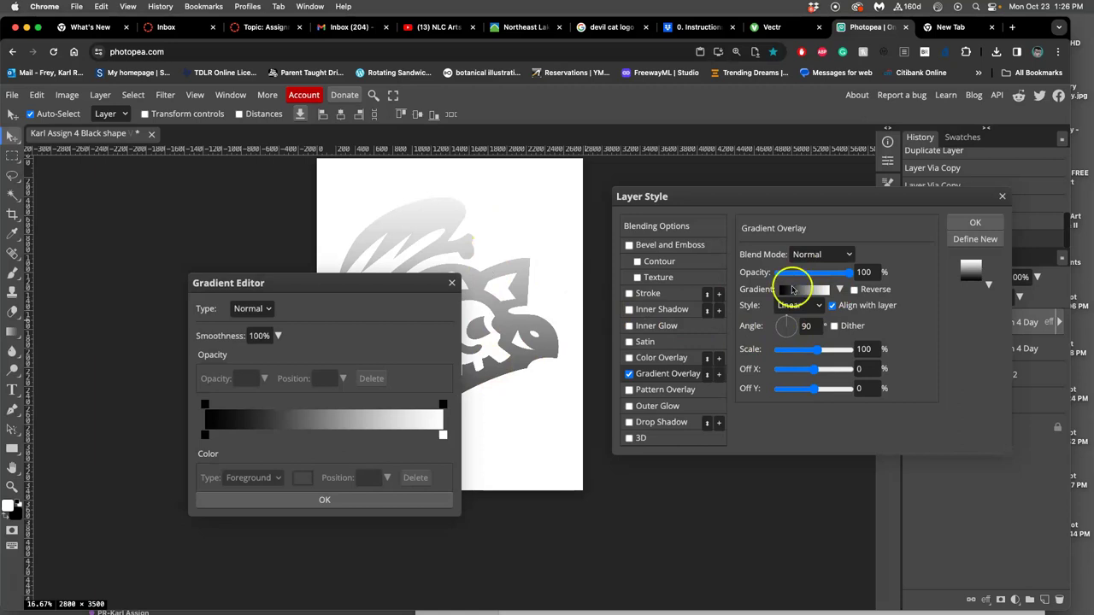
{"action": "left_click_drag", "start_coordinate": [305, 283], "coordinate": [283, 201]}
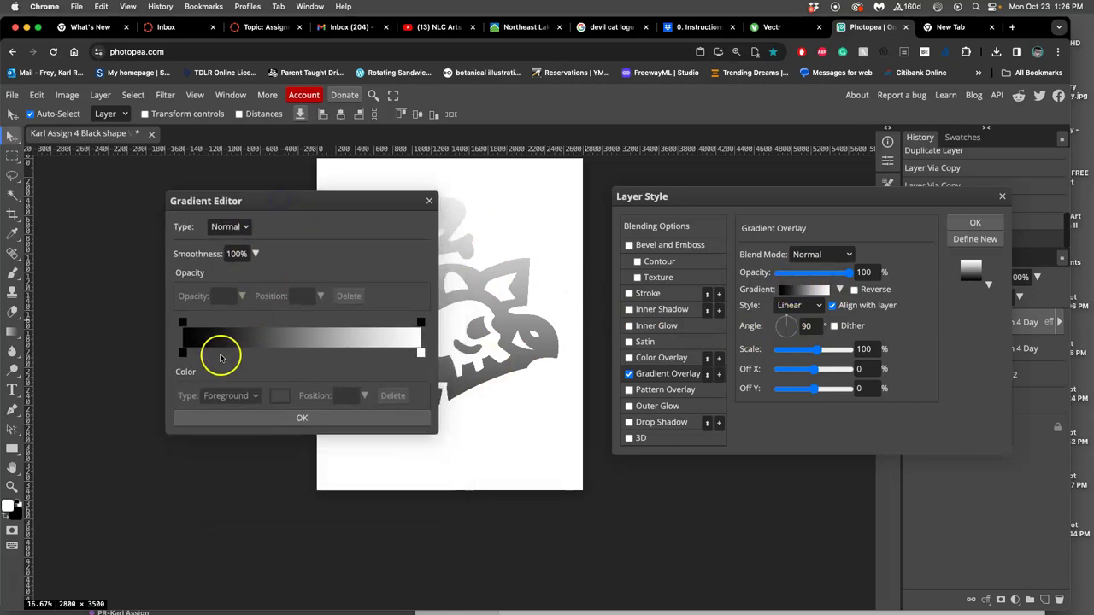
{"action": "left_click", "coordinate": [182, 353]}
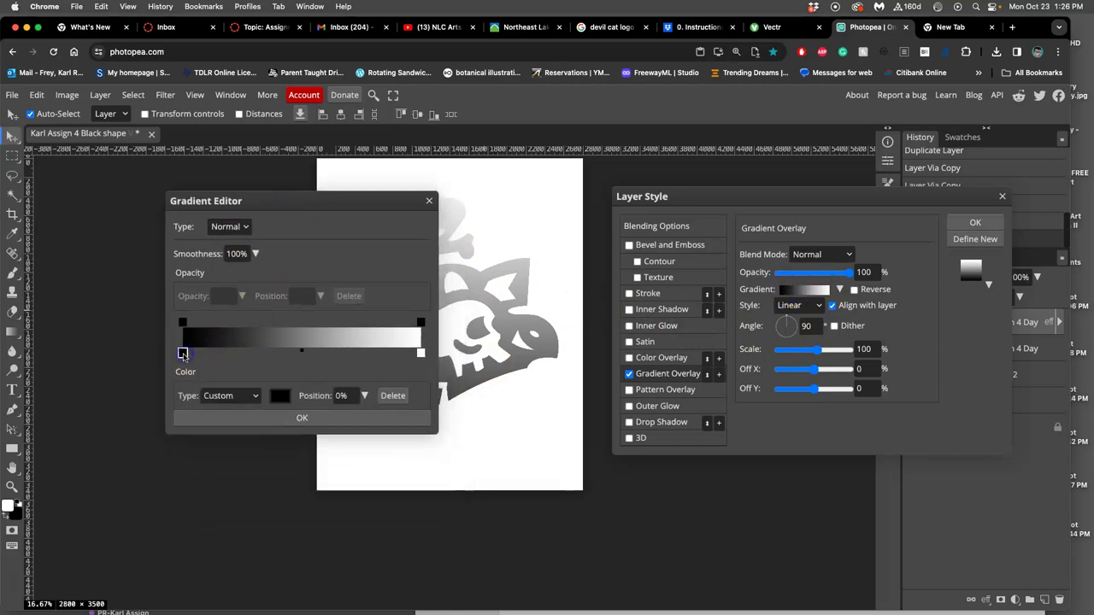
{"action": "left_click", "coordinate": [279, 396]}
{"action": "left_click", "coordinate": [212, 288]}
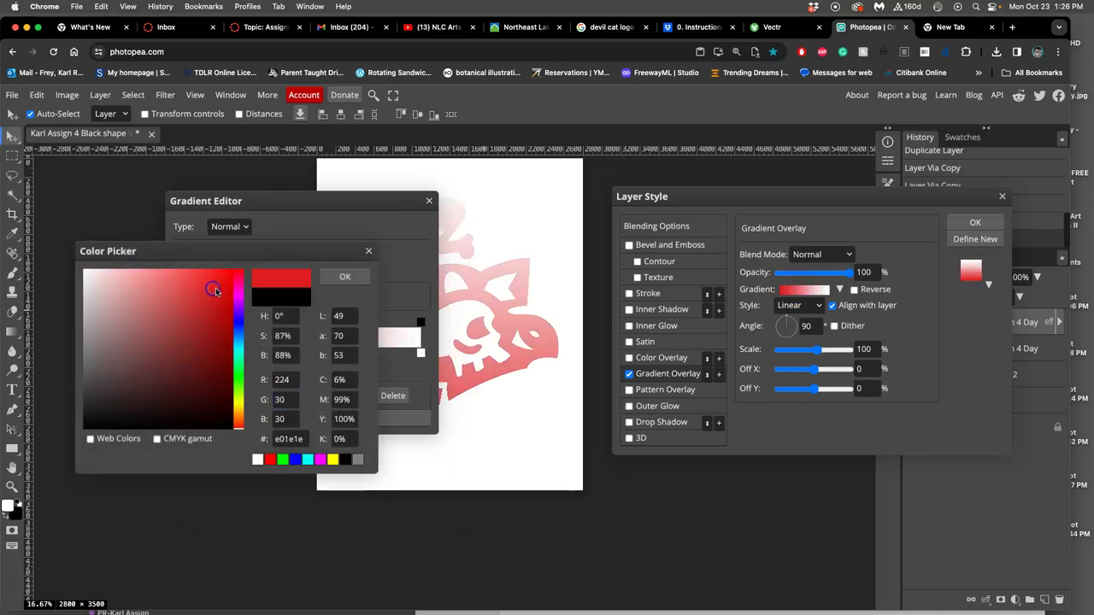
{"action": "left_click", "coordinate": [328, 279]}
Add a deep orange colour stop at 43% of the gradient.
{"action": "left_click_drag", "start_coordinate": [305, 353], "coordinate": [284, 352]}
{"action": "left_click", "coordinate": [284, 353]}
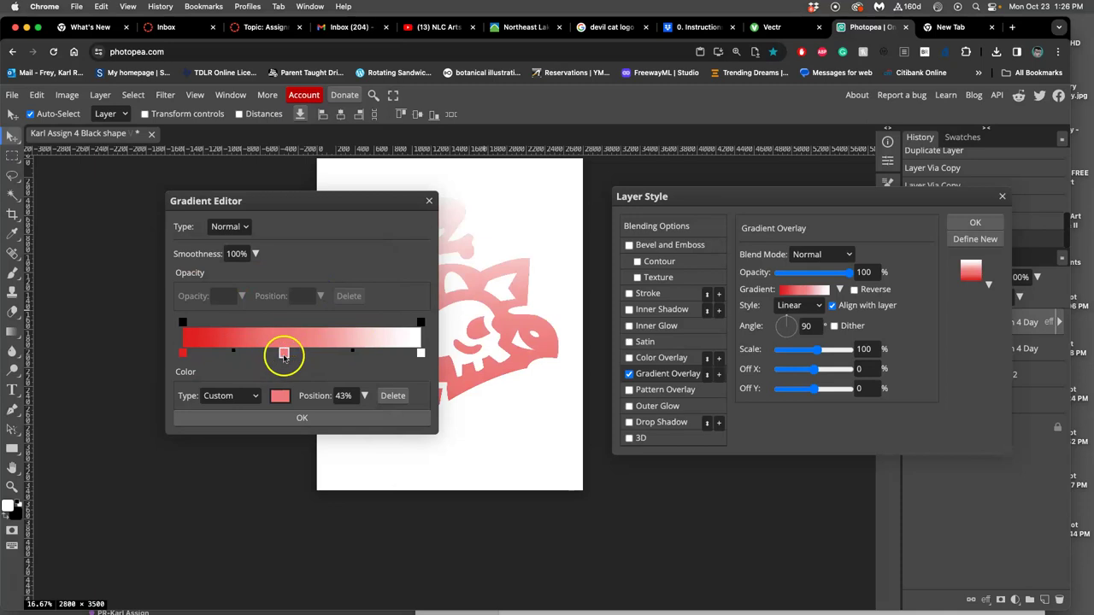
{"action": "left_click", "coordinate": [283, 353]}
{"action": "left_click_drag", "start_coordinate": [236, 409], "coordinate": [237, 415]}
{"action": "left_click_drag", "start_coordinate": [179, 299], "coordinate": [200, 286]}
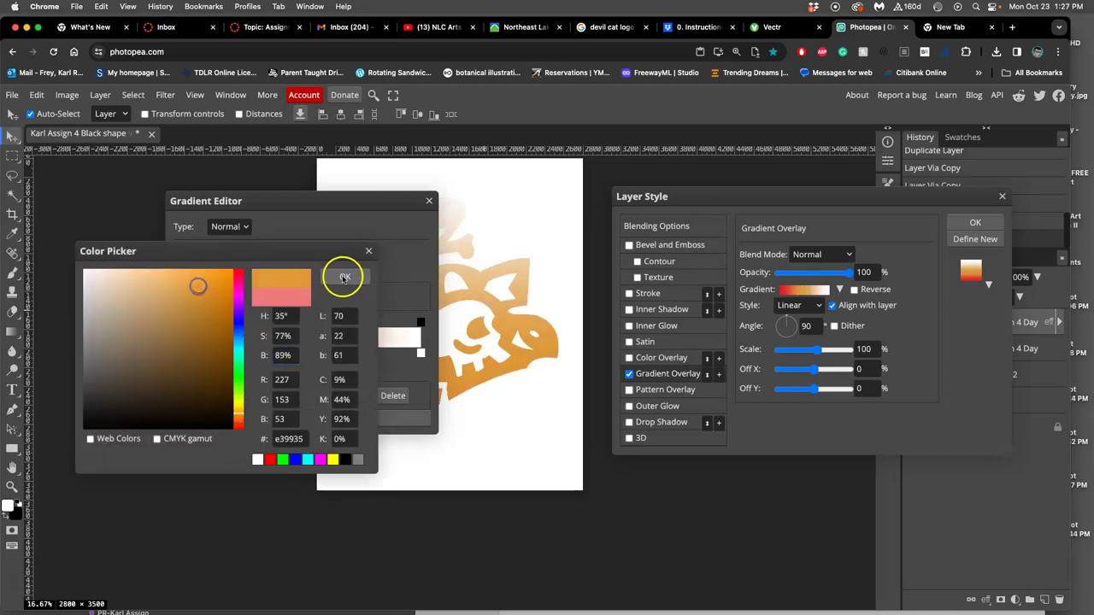
{"action": "left_click", "coordinate": [345, 276]}
Add a muted blue colour stop at 84% of the gradient.
{"action": "left_click", "coordinate": [382, 352]}
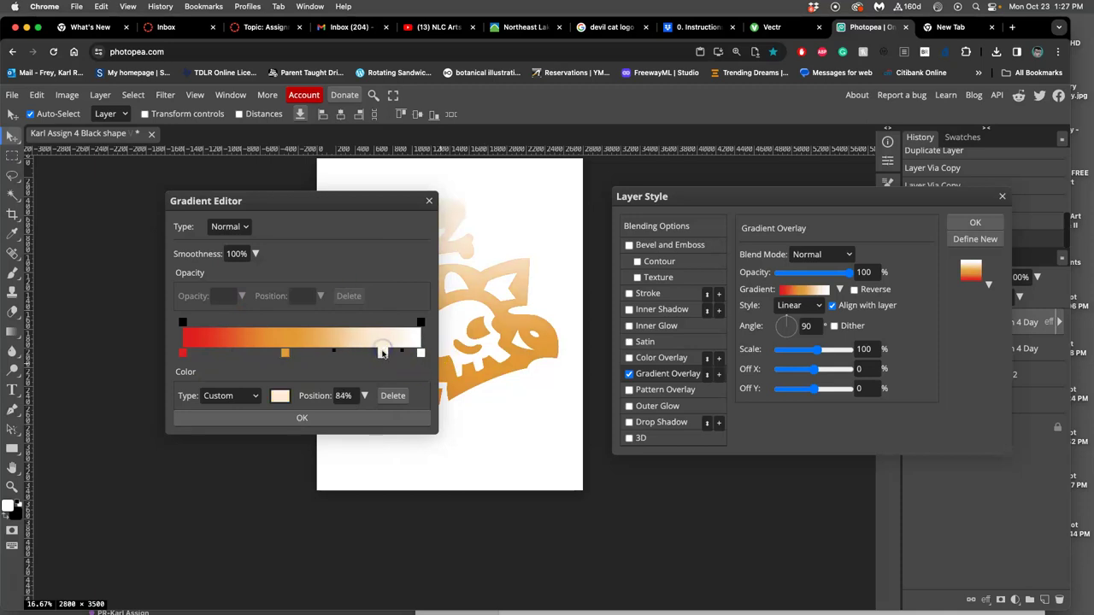
{"action": "left_click", "coordinate": [382, 353]}
{"action": "left_click_drag", "start_coordinate": [237, 330], "coordinate": [199, 332]}
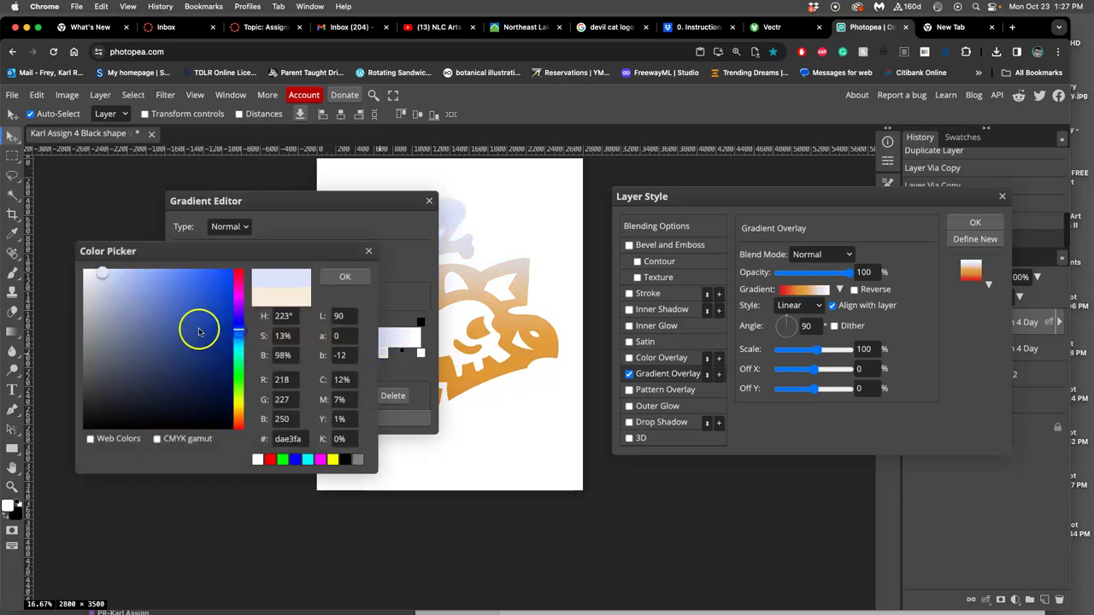
{"action": "left_click", "coordinate": [162, 310]}
{"action": "left_click", "coordinate": [141, 319]}
{"action": "left_click", "coordinate": [289, 276]}
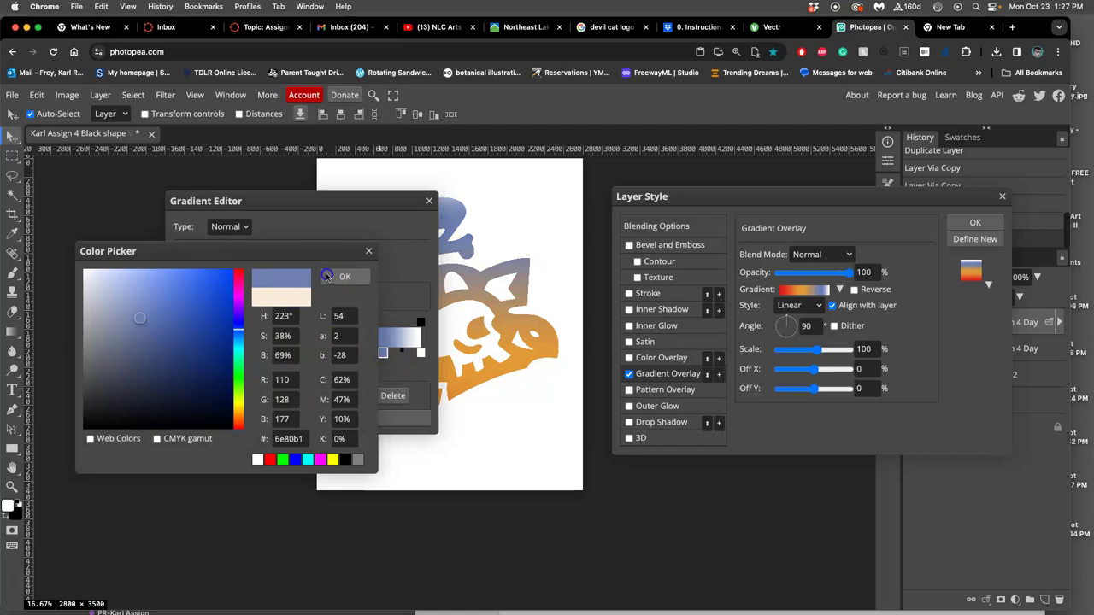
{"action": "left_click", "coordinate": [326, 276]}
Move the white stop to 56% and recolour it pale green (8dbf92).
{"action": "left_click_drag", "start_coordinate": [420, 353], "coordinate": [307, 351]}
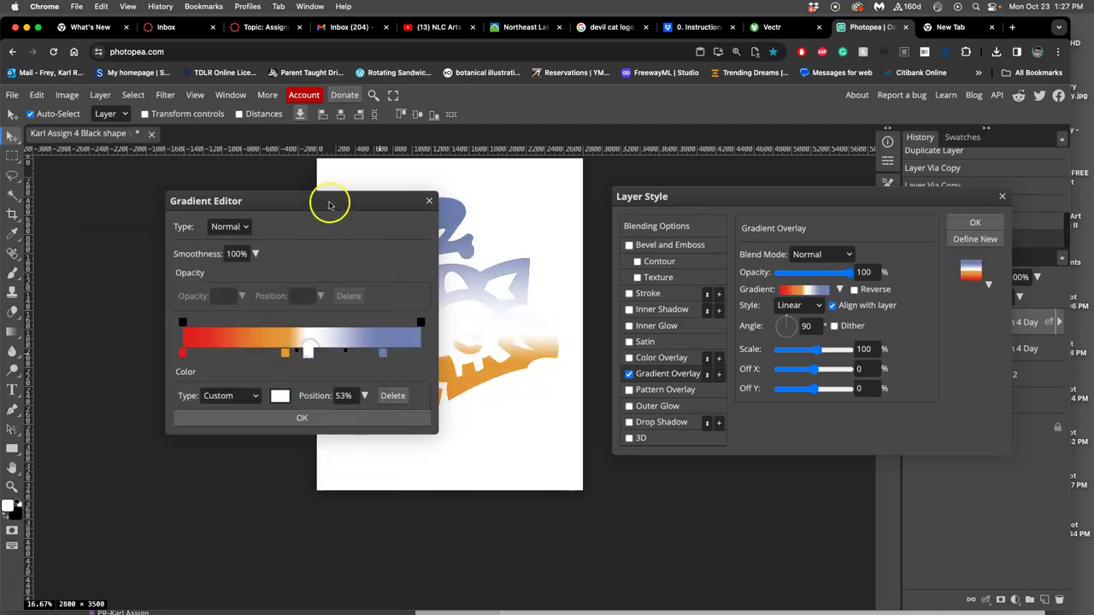
{"action": "left_click_drag", "start_coordinate": [329, 203], "coordinate": [222, 203]}
{"action": "mouse_move", "coordinate": [200, 353]}
{"action": "left_mouse_down"}
{"action": "mouse_move", "coordinate": [181, 353]}
{"action": "mouse_move", "coordinate": [248, 353]}
{"action": "mouse_move", "coordinate": [211, 354]}
{"action": "left_mouse_up"}
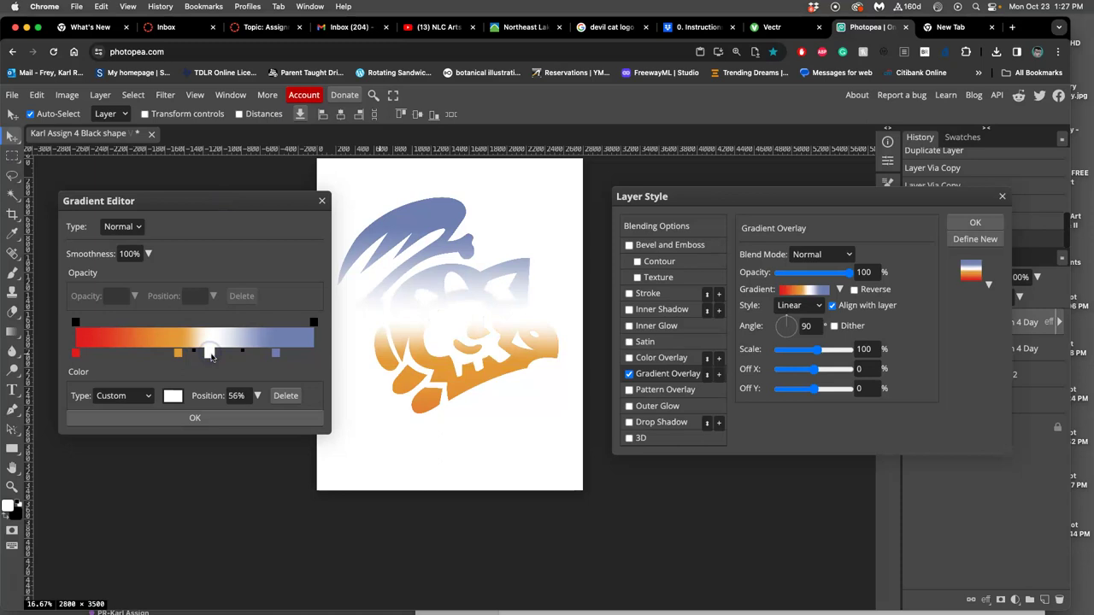
{"action": "double_click", "coordinate": [211, 355]}
{"action": "left_click_drag", "start_coordinate": [240, 363], "coordinate": [238, 373]}
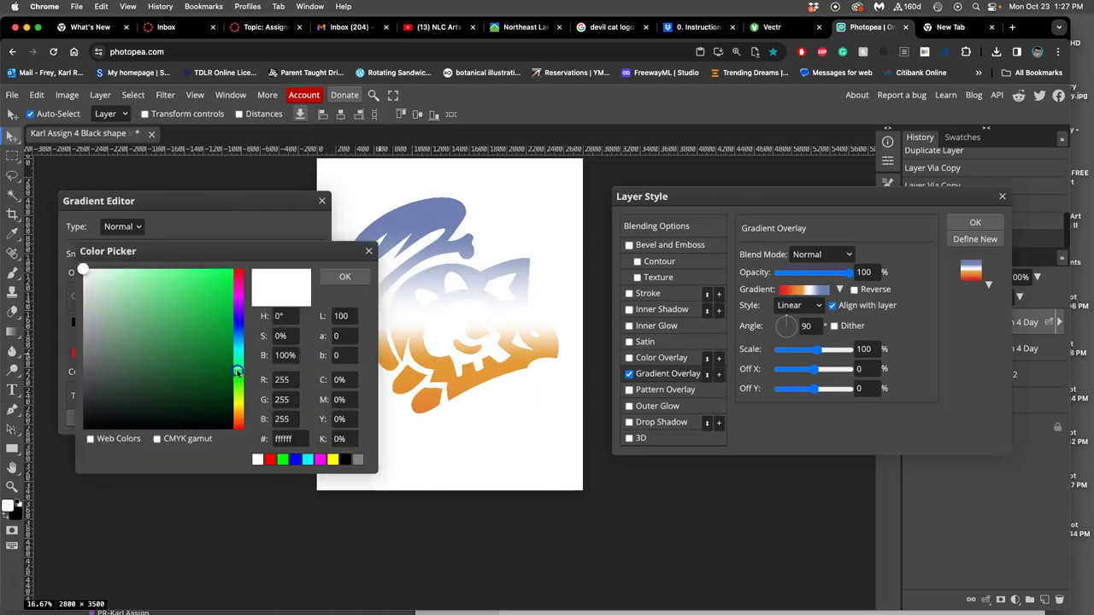
{"action": "left_click_drag", "start_coordinate": [146, 293], "coordinate": [122, 310]}
{"action": "left_click", "coordinate": [345, 276]}
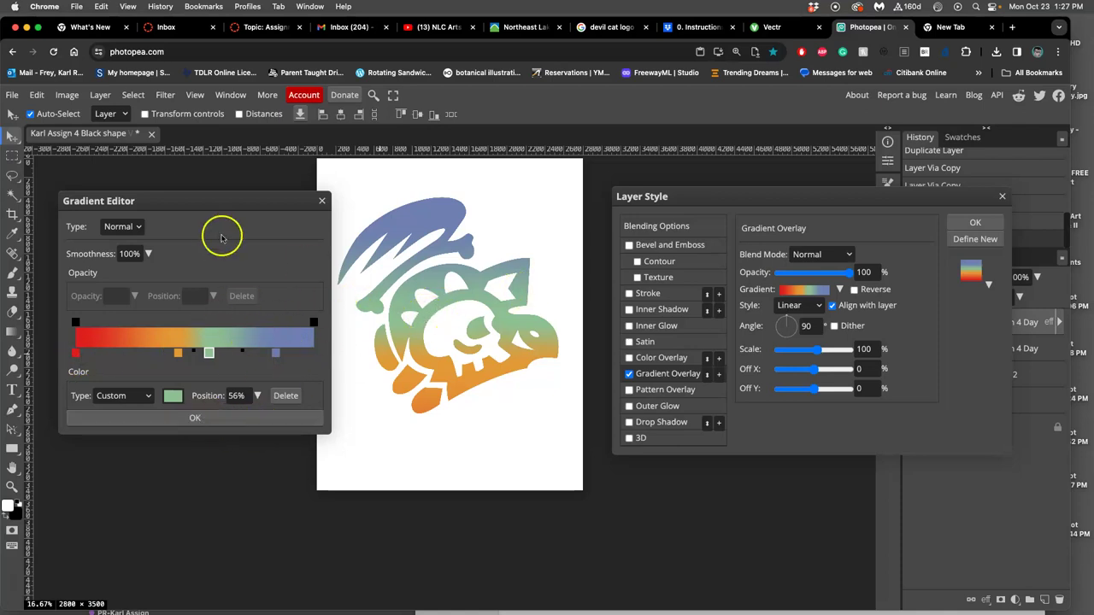
Accept the edited gradient and set the Gradient Overlay to −23° angle at 96% scale.
{"action": "left_click", "coordinate": [192, 418]}
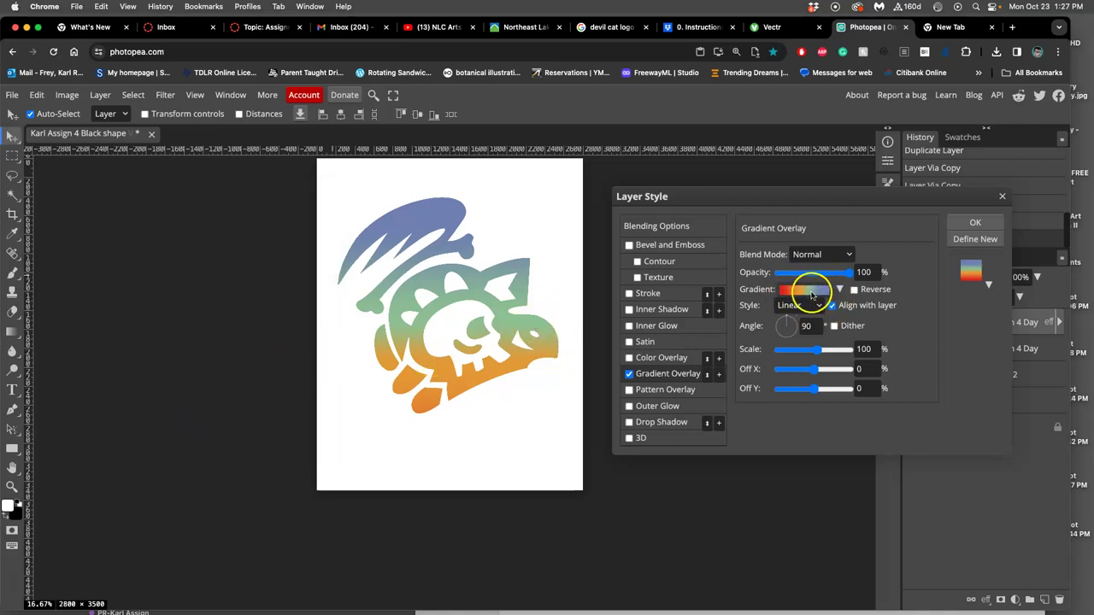
{"action": "left_click_drag", "start_coordinate": [787, 318], "coordinate": [815, 350]}
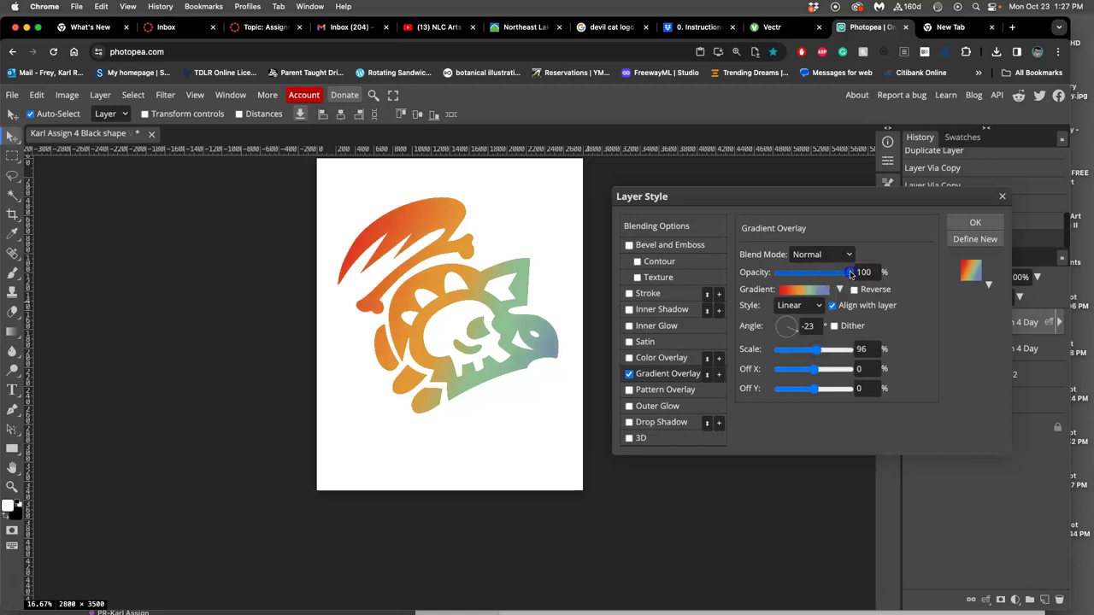
{"action": "mouse_move", "coordinate": [849, 273]}
{"action": "left_mouse_down"}
{"action": "mouse_move", "coordinate": [769, 278]}
{"action": "mouse_move", "coordinate": [850, 280]}
{"action": "left_mouse_up"}
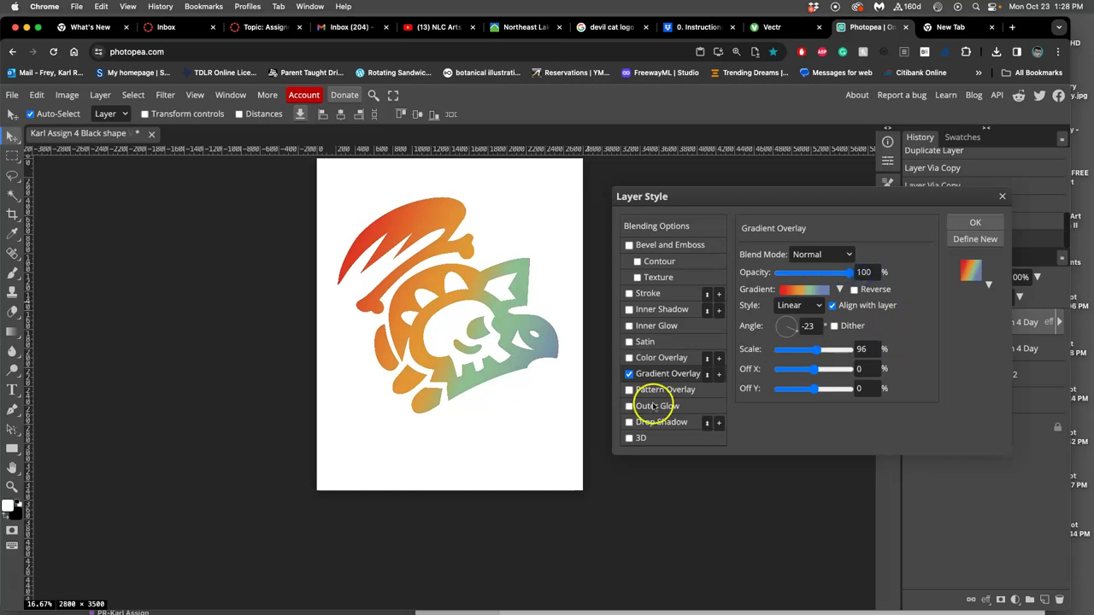
Re-enable the red Color Overlay and lower its opacity to 39%.
{"action": "left_click", "coordinate": [630, 358]}
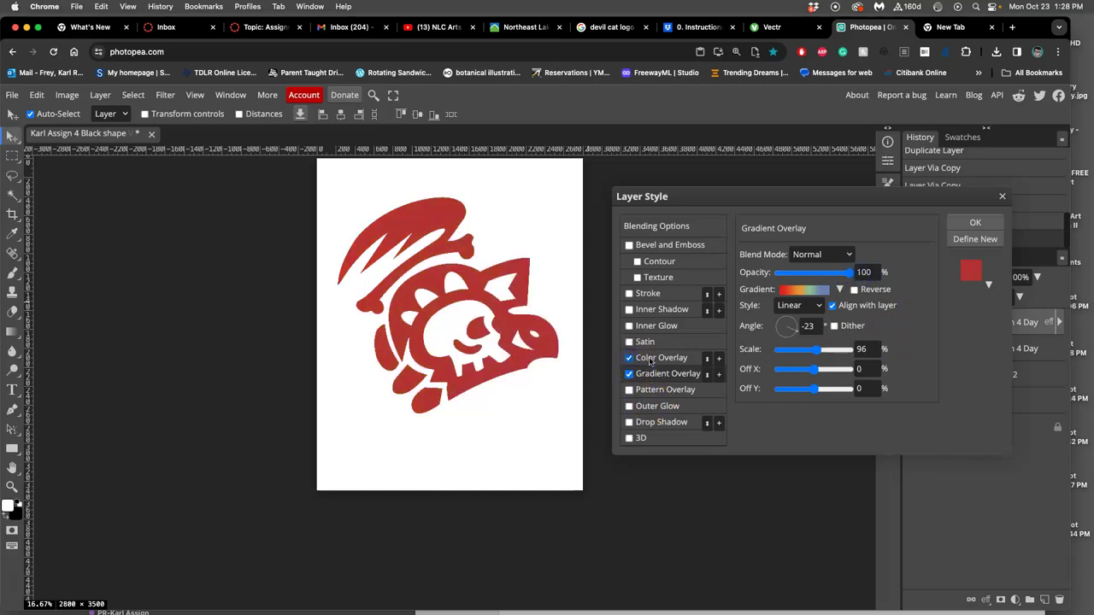
{"action": "left_click", "coordinate": [649, 359]}
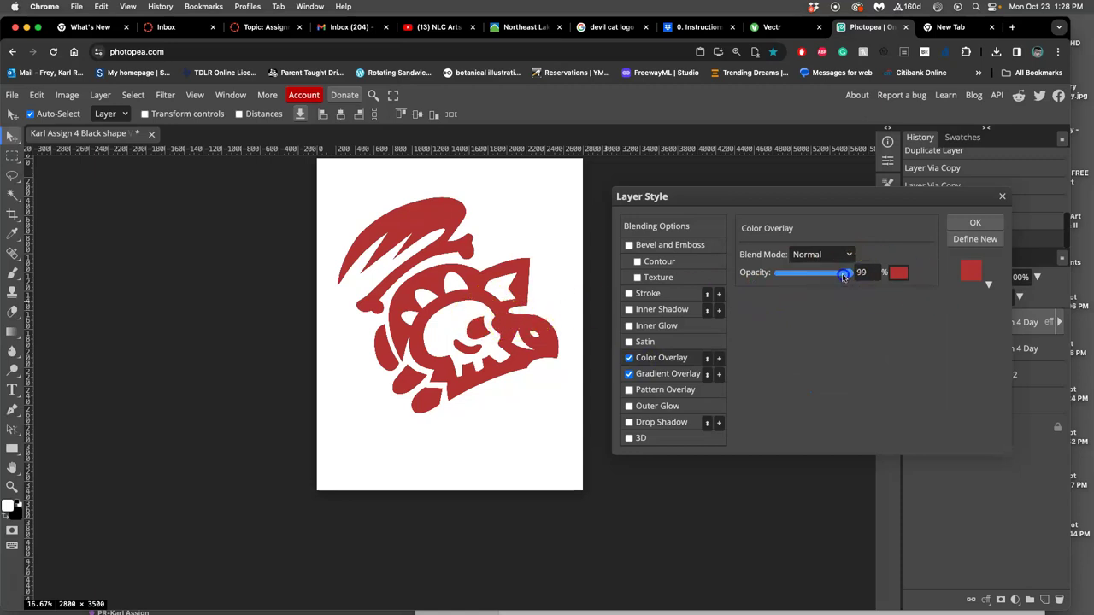
{"action": "left_click_drag", "start_coordinate": [841, 276], "coordinate": [817, 280]}
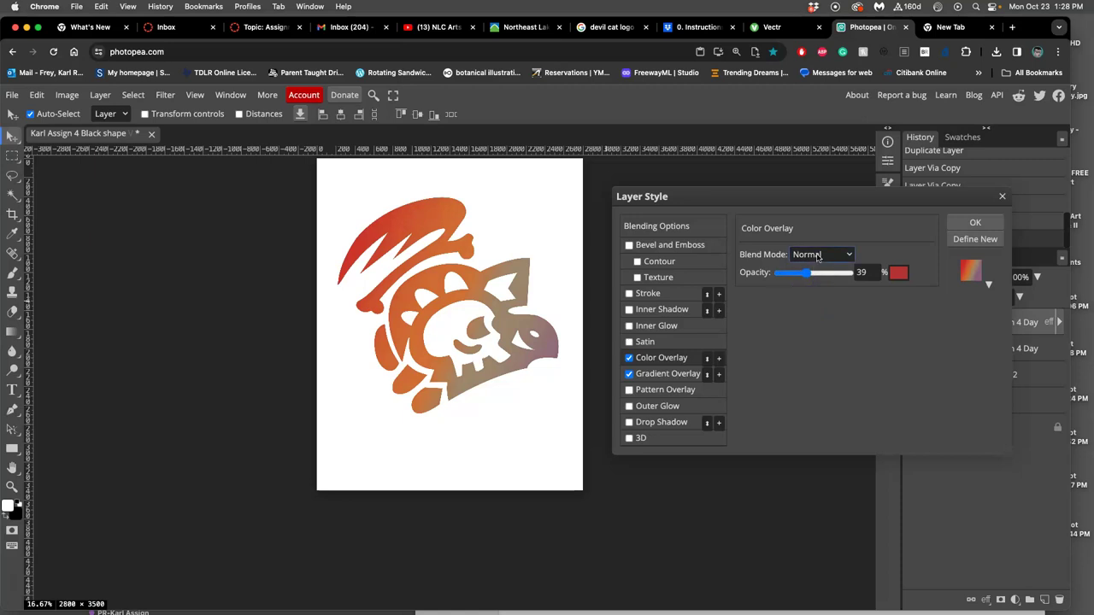
Try Multiply, Color Dodge, Pin Light and Overlay, then set the overlay blend mode to Soft Light.
{"action": "left_click", "coordinate": [818, 254]}
{"action": "left_click", "coordinate": [813, 309]}
{"action": "left_click", "coordinate": [807, 255]}
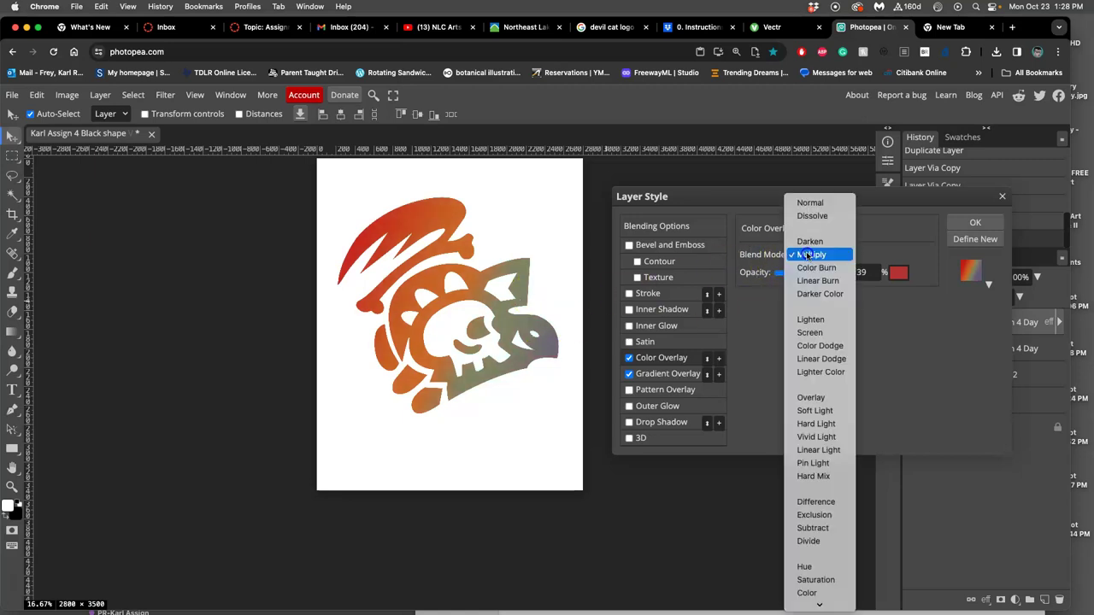
{"action": "left_click", "coordinate": [816, 348]}
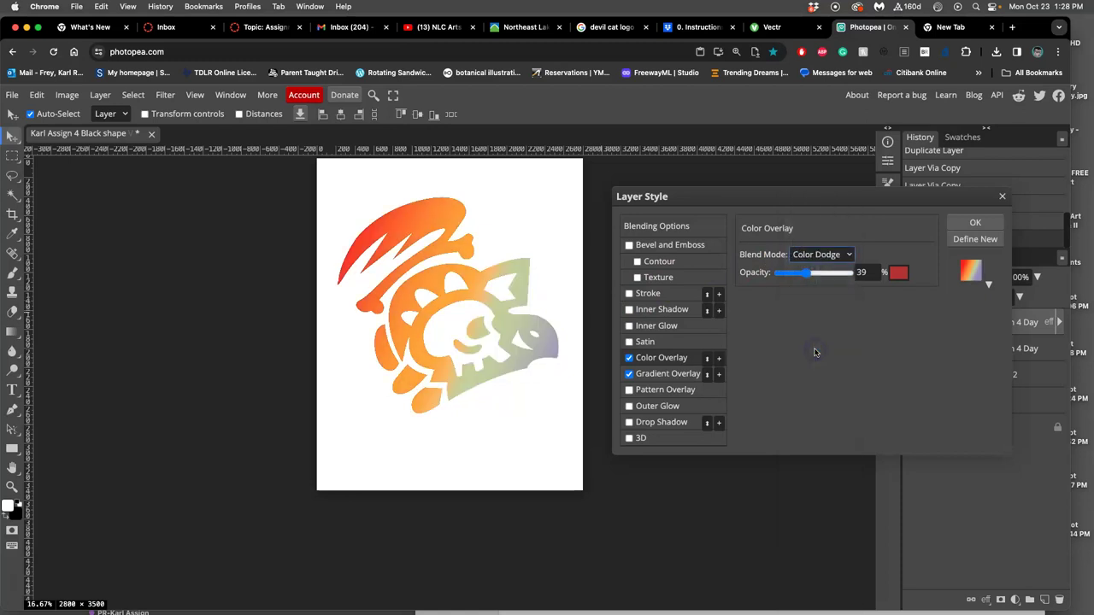
{"action": "left_click", "coordinate": [816, 255]}
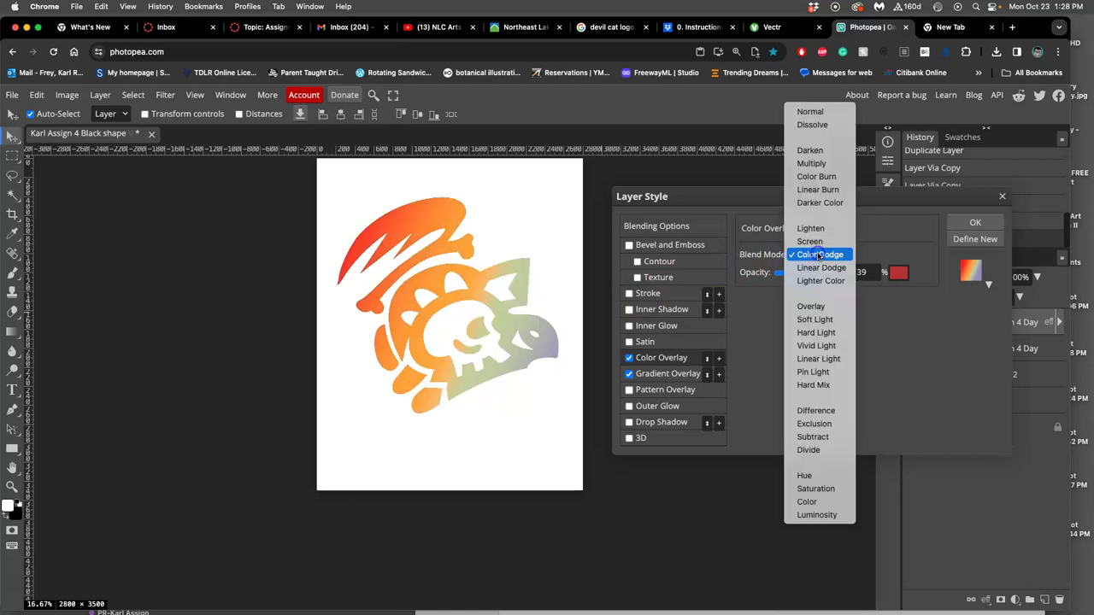
{"action": "left_click", "coordinate": [813, 376]}
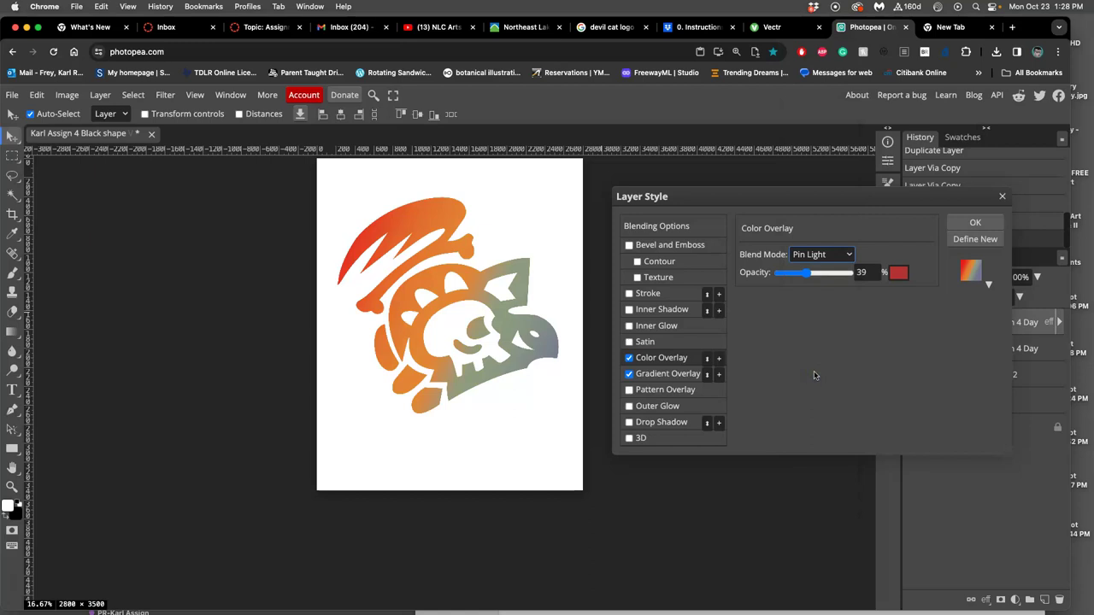
{"action": "left_click", "coordinate": [819, 255]}
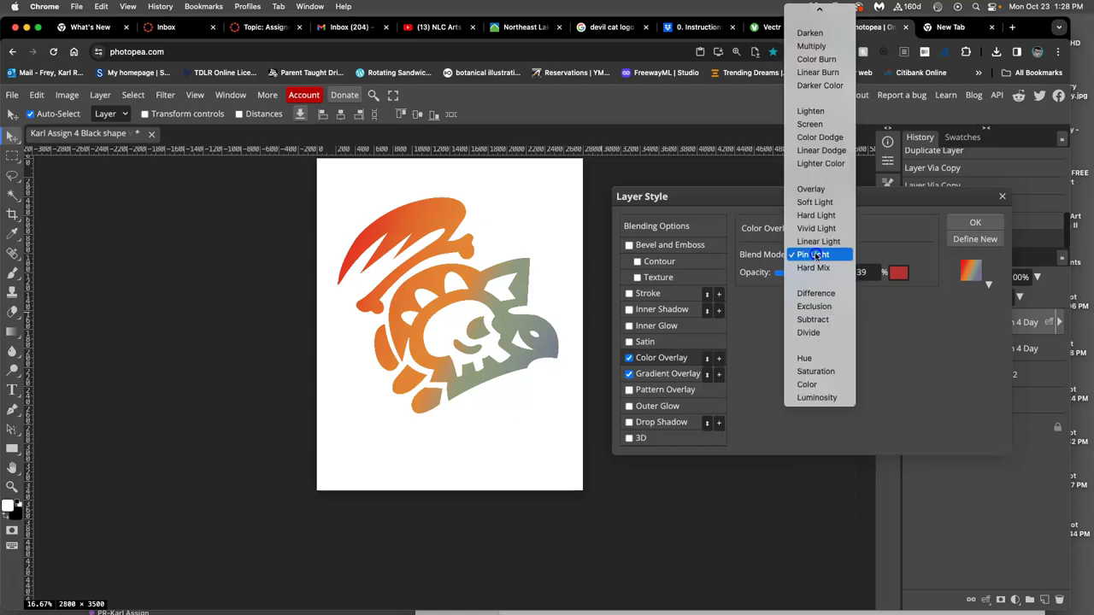
{"action": "left_click", "coordinate": [810, 190]}
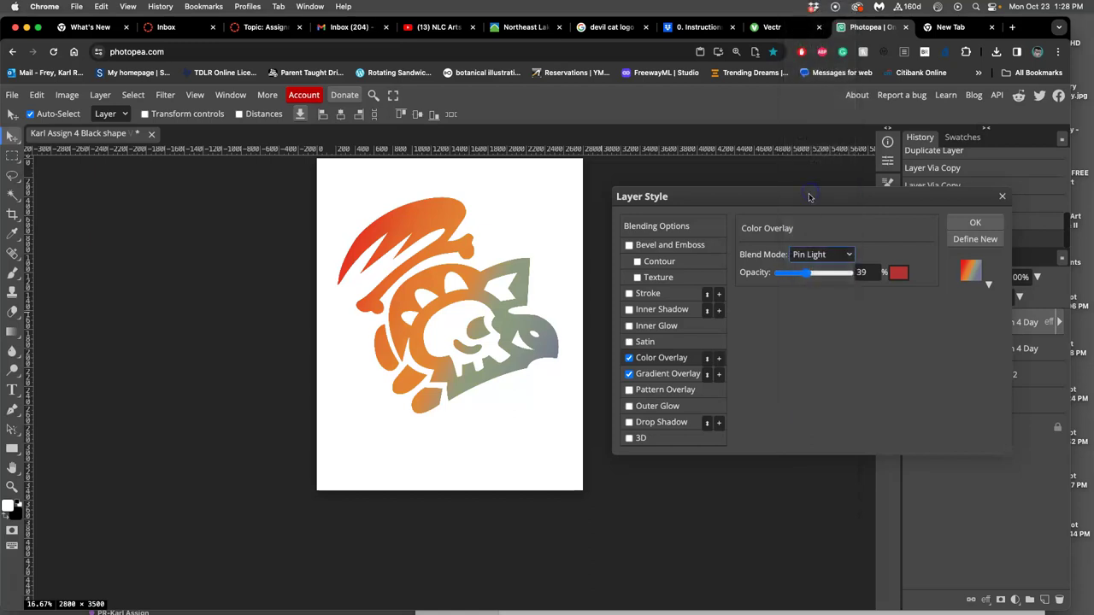
{"action": "left_click", "coordinate": [812, 253]}
{"action": "left_click", "coordinate": [814, 269]}
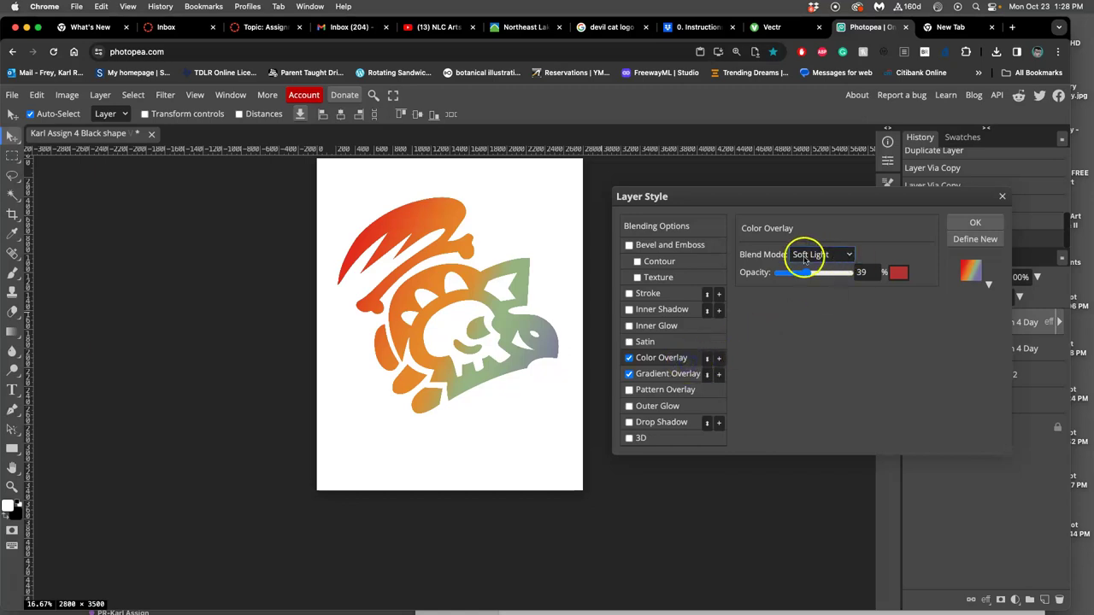
{"action": "left_click", "coordinate": [860, 272]}
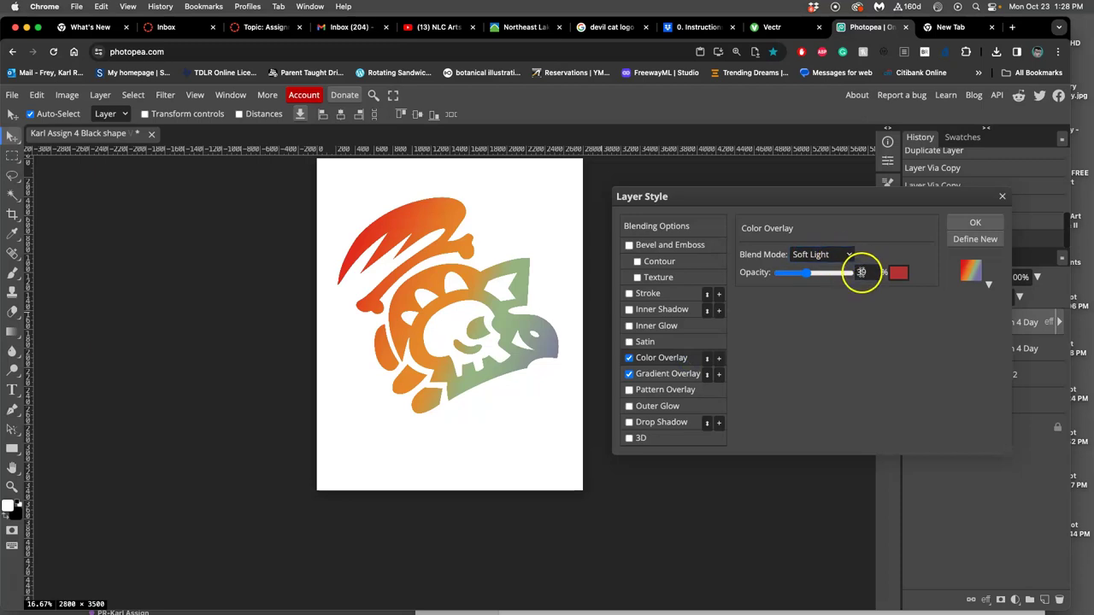
Apply the layer styles, test the layer opacity, then reopen Color Overlay from the effects list.
{"action": "left_click", "coordinate": [975, 221]}
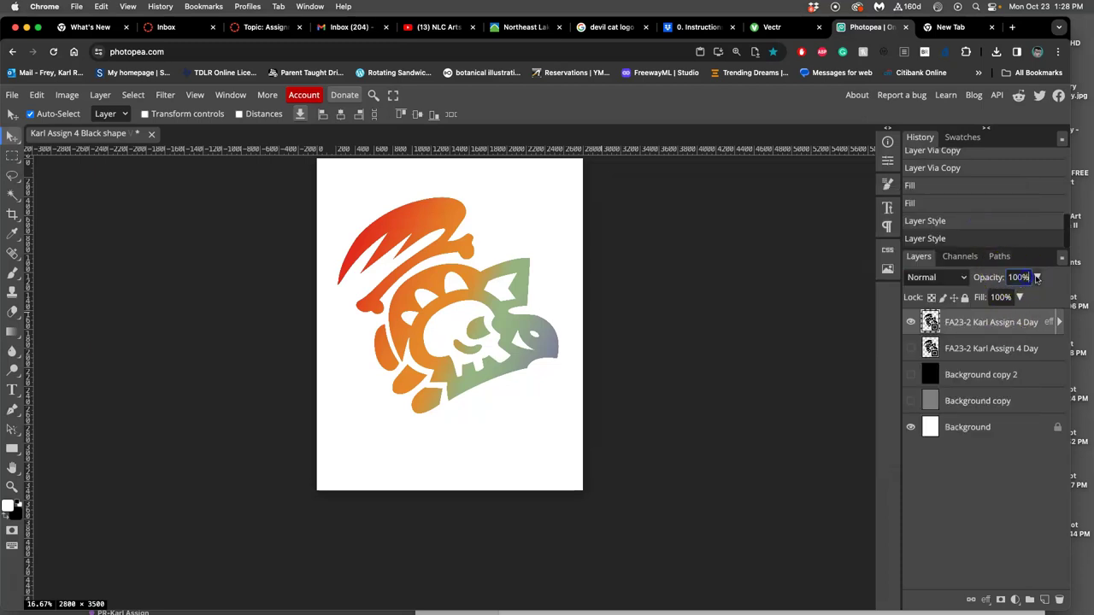
{"action": "left_click", "coordinate": [1037, 278]}
{"action": "mouse_move", "coordinate": [1038, 297]}
{"action": "left_mouse_down"}
{"action": "mouse_move", "coordinate": [987, 297]}
{"action": "mouse_move", "coordinate": [1028, 293]}
{"action": "left_mouse_up"}
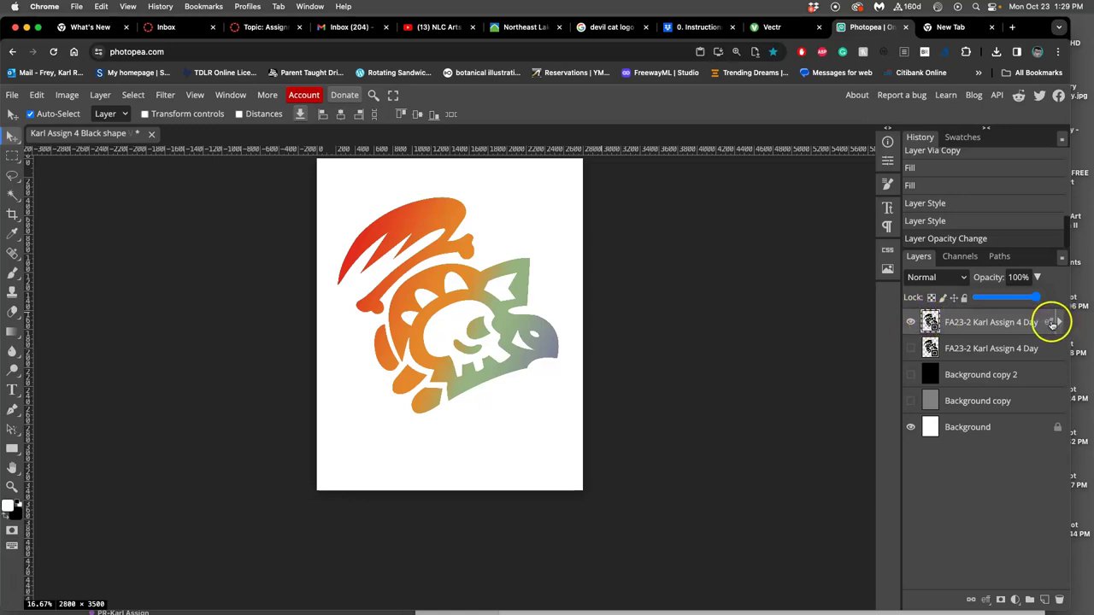
{"action": "left_click", "coordinate": [1058, 323]}
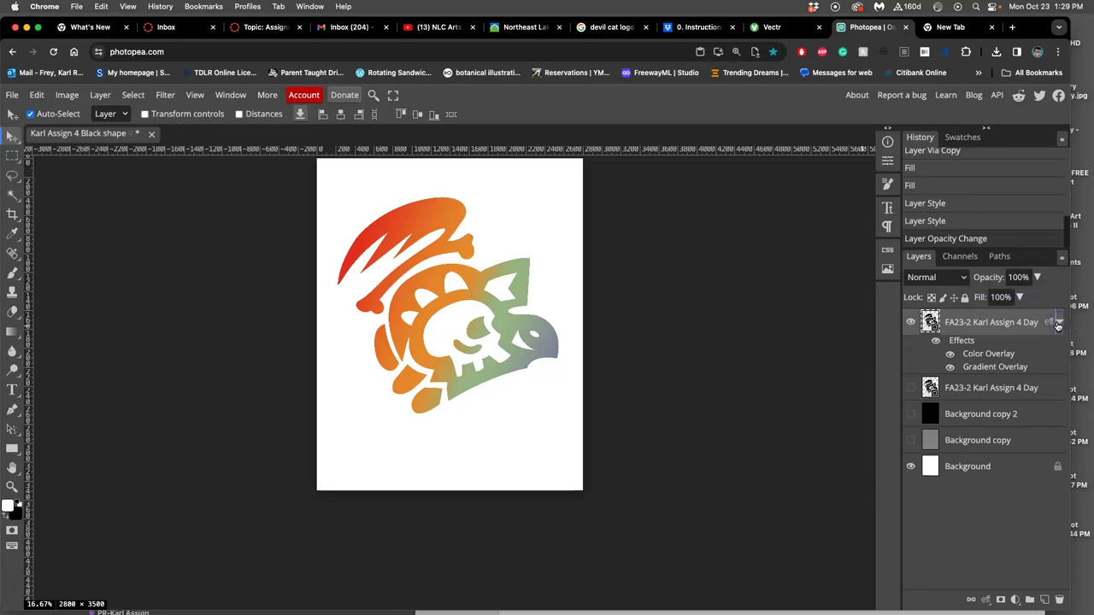
{"action": "double_click", "coordinate": [985, 353]}
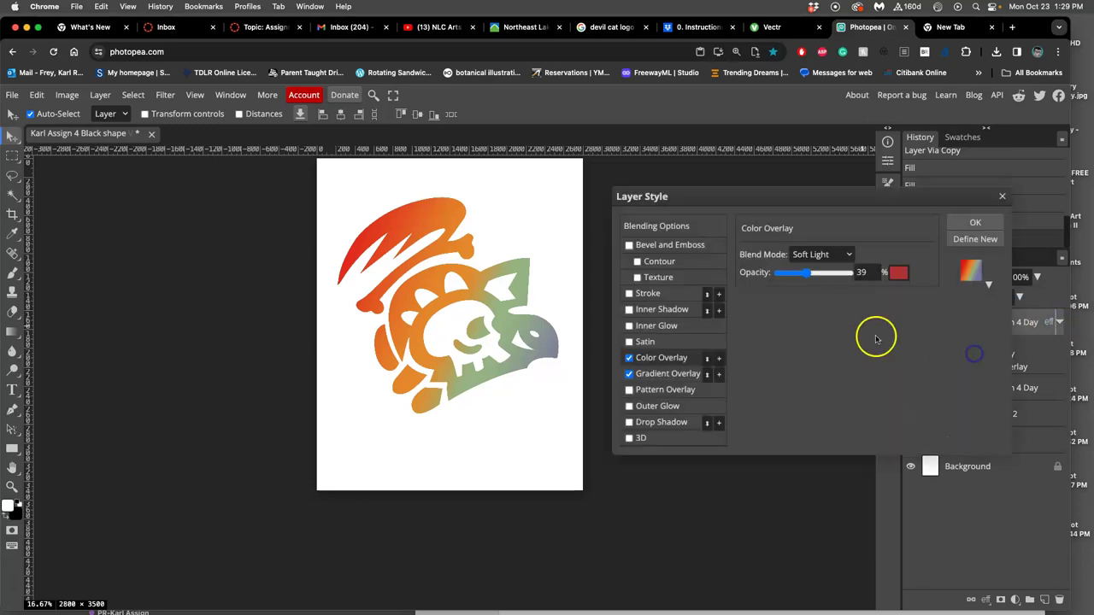
Switch the red Color Overlay's blend mode to Lighten and its opacity to 74%.
{"action": "left_click", "coordinate": [655, 374]}
{"action": "left_click", "coordinate": [659, 362]}
{"action": "left_click", "coordinate": [670, 374]}
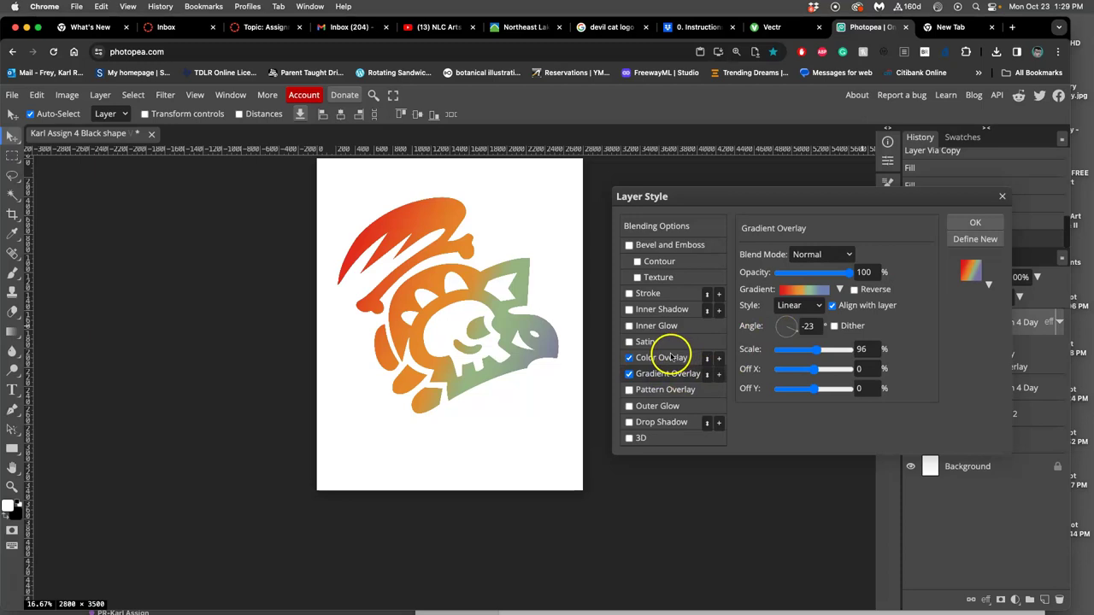
{"action": "left_click", "coordinate": [669, 358]}
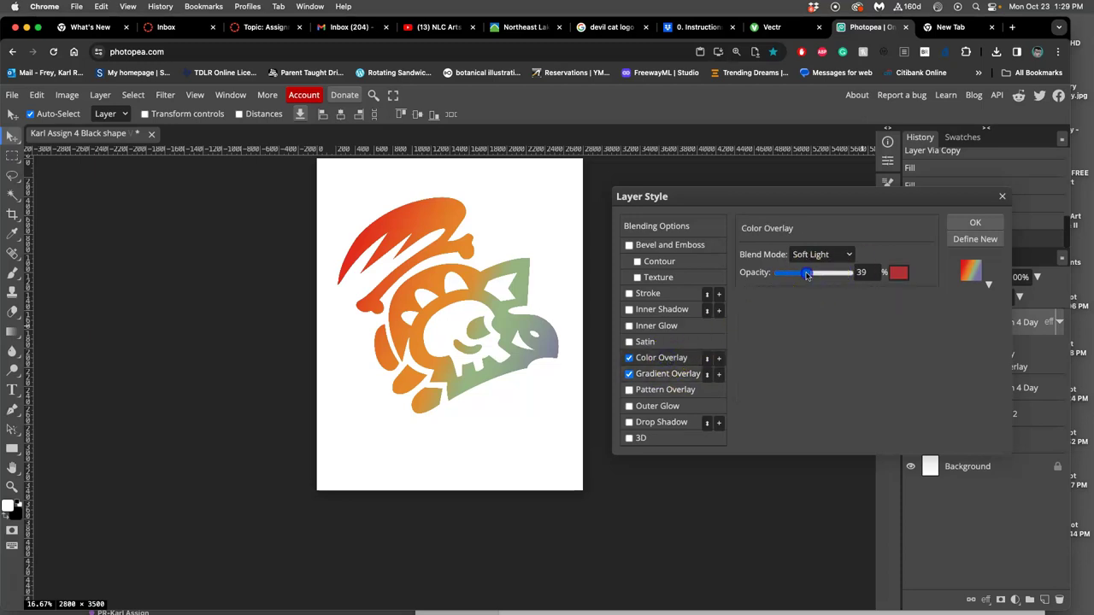
{"action": "left_click_drag", "start_coordinate": [804, 274], "coordinate": [801, 275]}
{"action": "left_click", "coordinate": [819, 254]}
{"action": "left_click", "coordinate": [812, 162]}
{"action": "left_click_drag", "start_coordinate": [805, 273], "coordinate": [814, 274]}
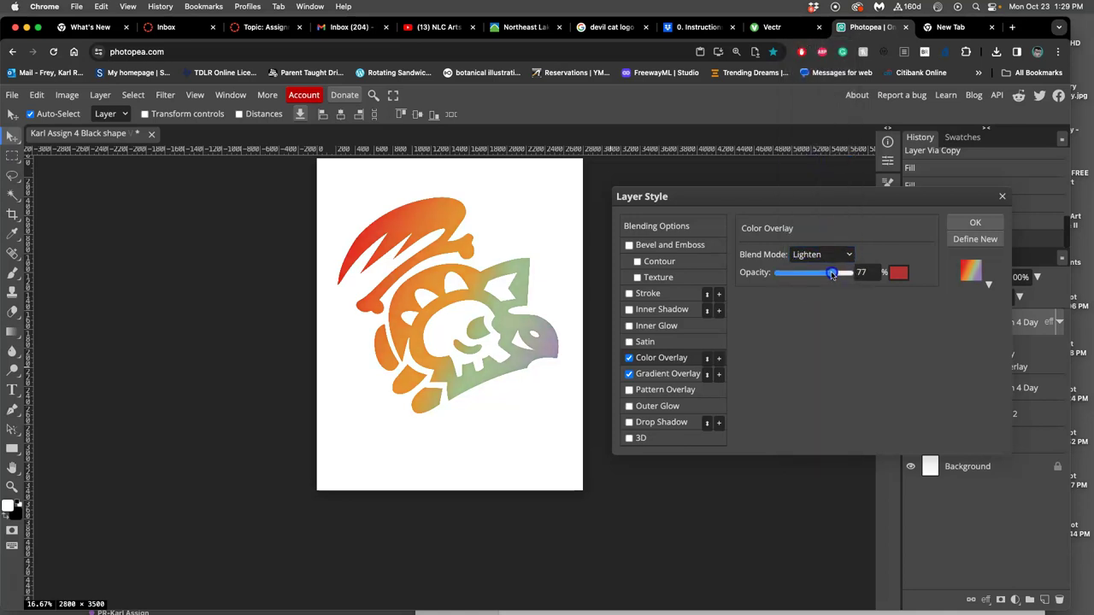
Add a Satin effect to the logo in Overlay blending with lowered opacity.
{"action": "left_click", "coordinate": [629, 342]}
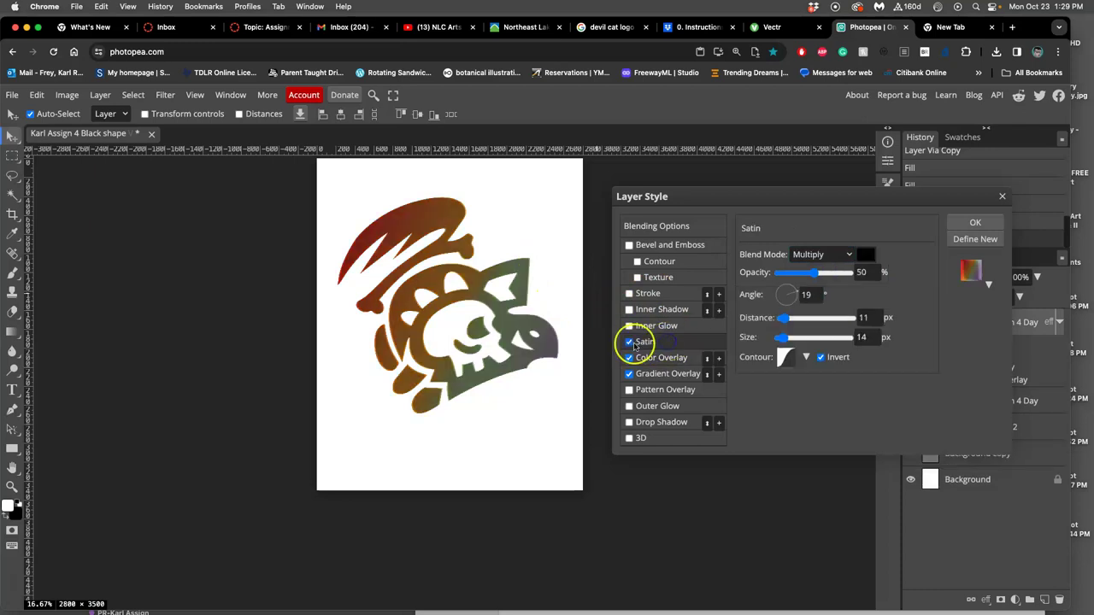
{"action": "left_click", "coordinate": [630, 342]}
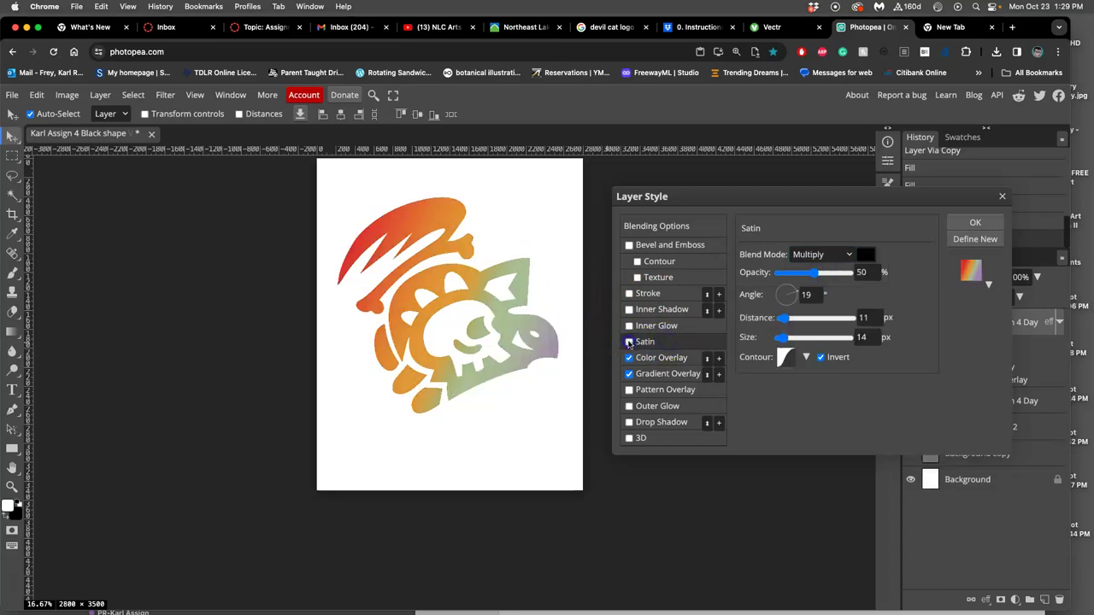
{"action": "left_click", "coordinate": [629, 342]}
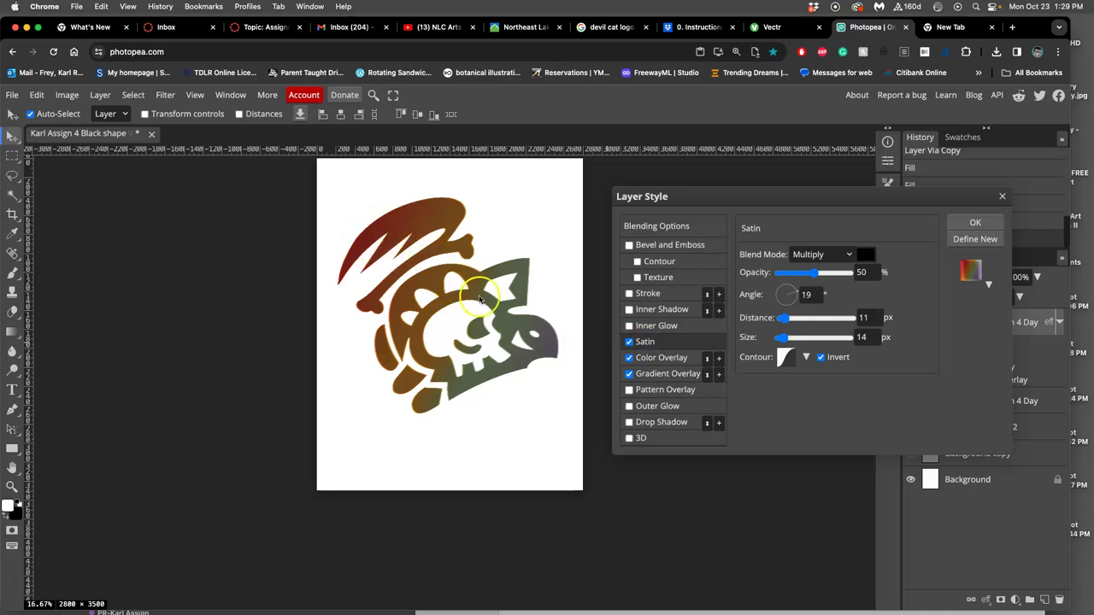
{"action": "left_click", "coordinate": [817, 255]}
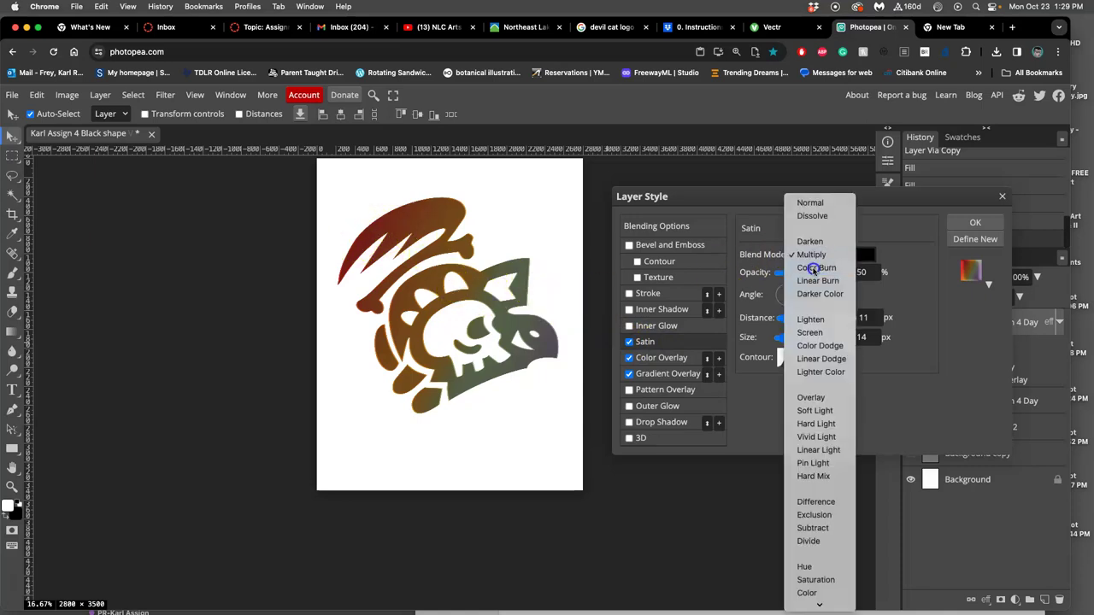
{"action": "left_click", "coordinate": [816, 268]}
{"action": "left_click", "coordinate": [814, 255]}
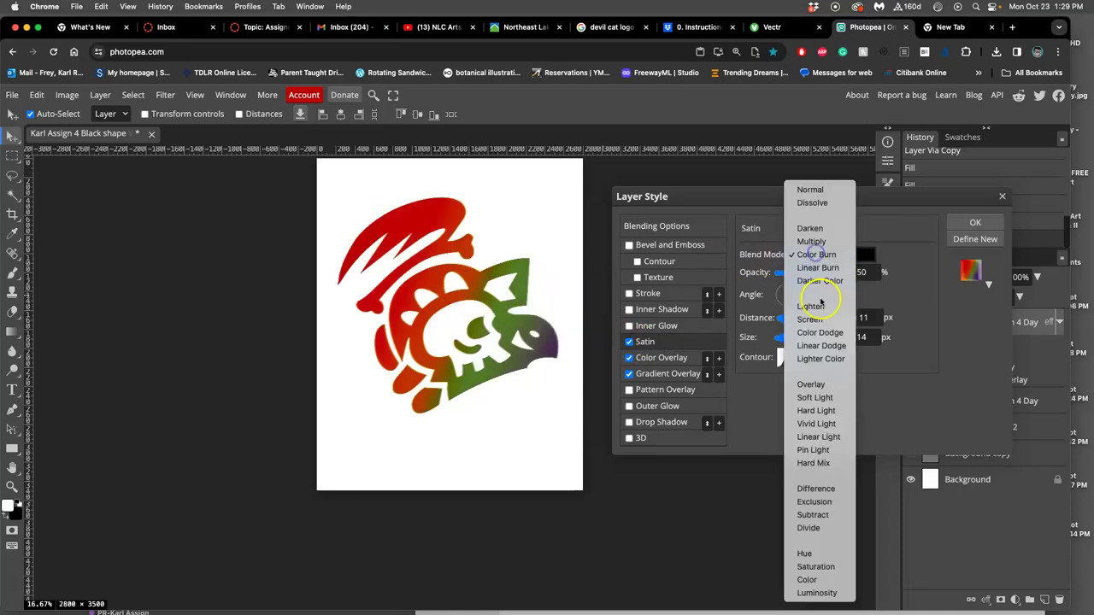
{"action": "left_click", "coordinate": [810, 385]}
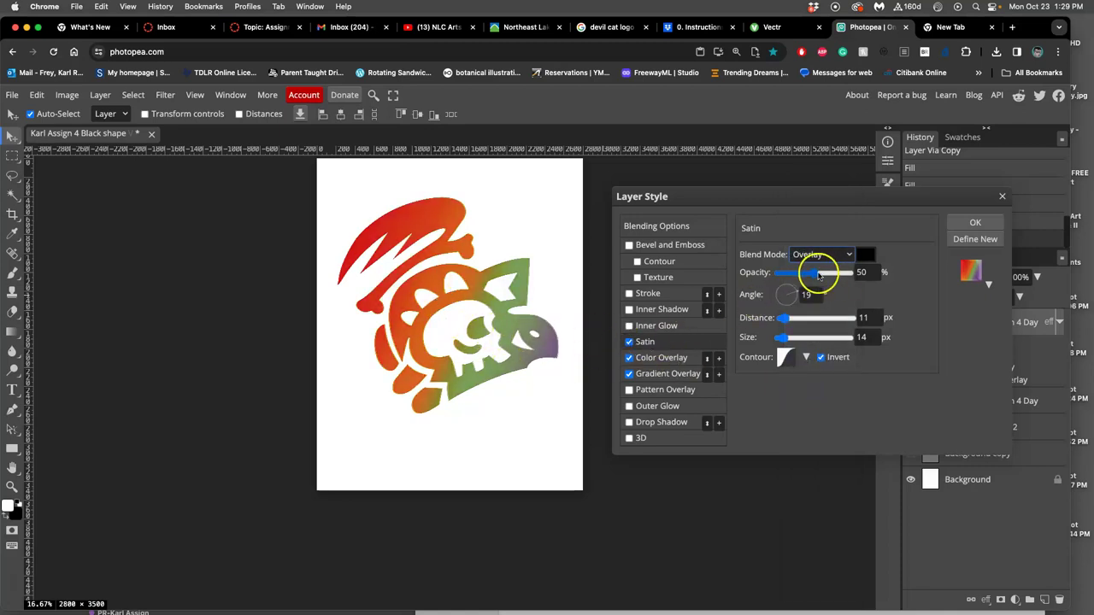
{"action": "left_click_drag", "start_coordinate": [789, 274], "coordinate": [803, 274]}
Turn on Inner Glow and leave the Satin effect switched off.
{"action": "left_click", "coordinate": [630, 326]}
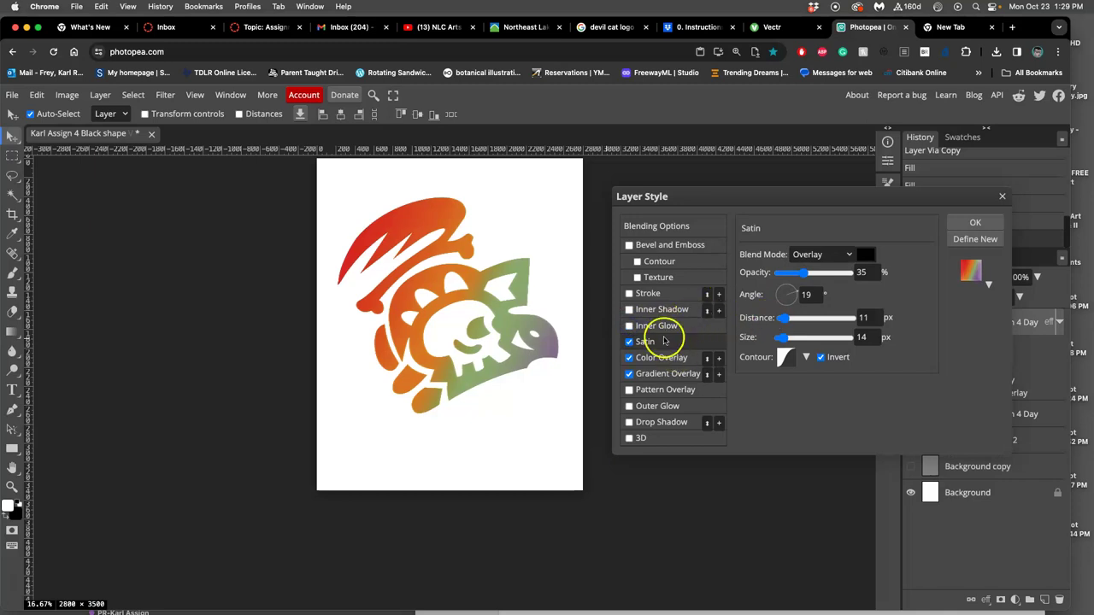
{"action": "left_click", "coordinate": [629, 343]}
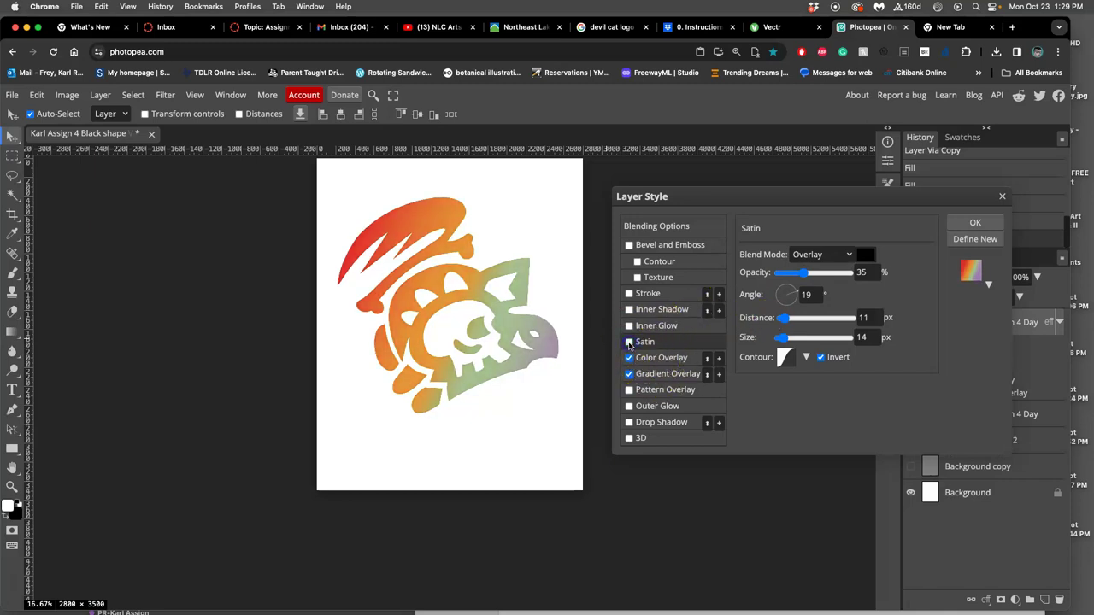
{"action": "left_click", "coordinate": [628, 343]}
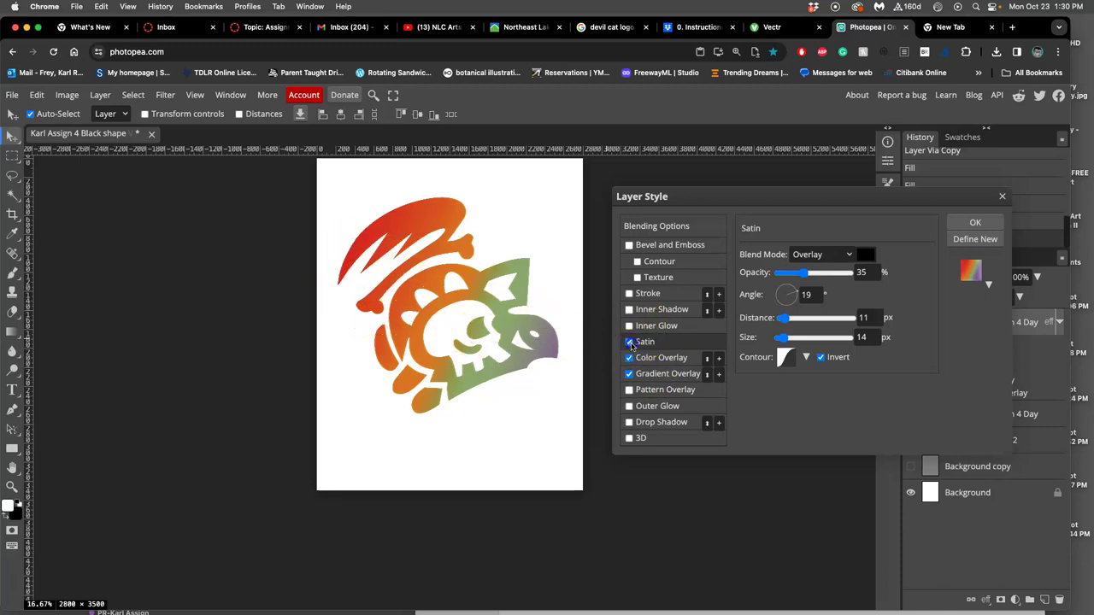
{"action": "left_click", "coordinate": [630, 342]}
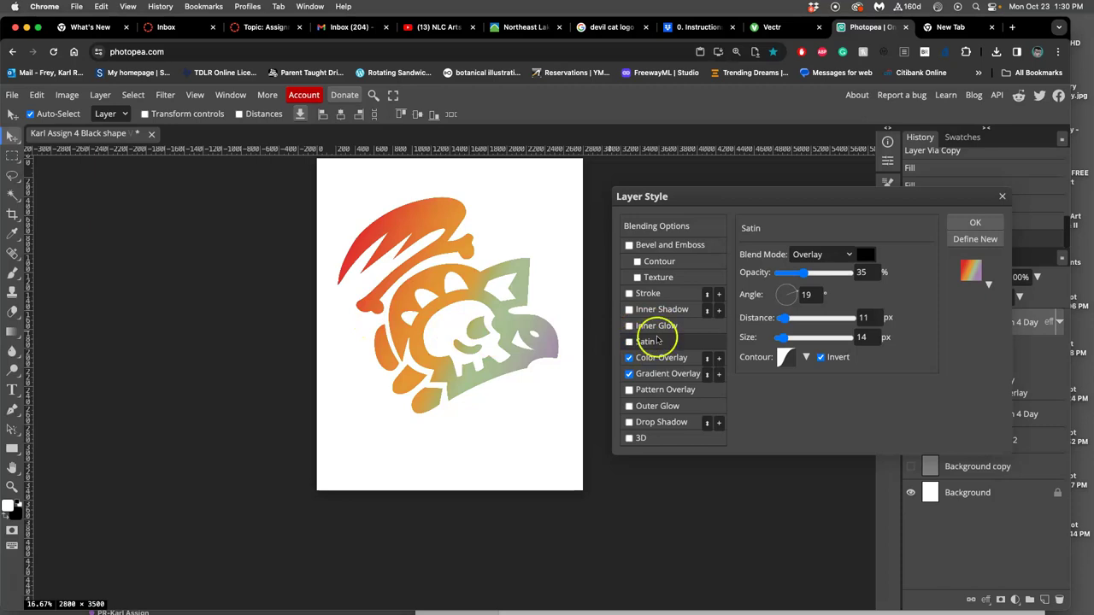
Apply the style, show the grey Background copy layer, and reopen the logo's Layer Style.
{"action": "left_click", "coordinate": [965, 222]}
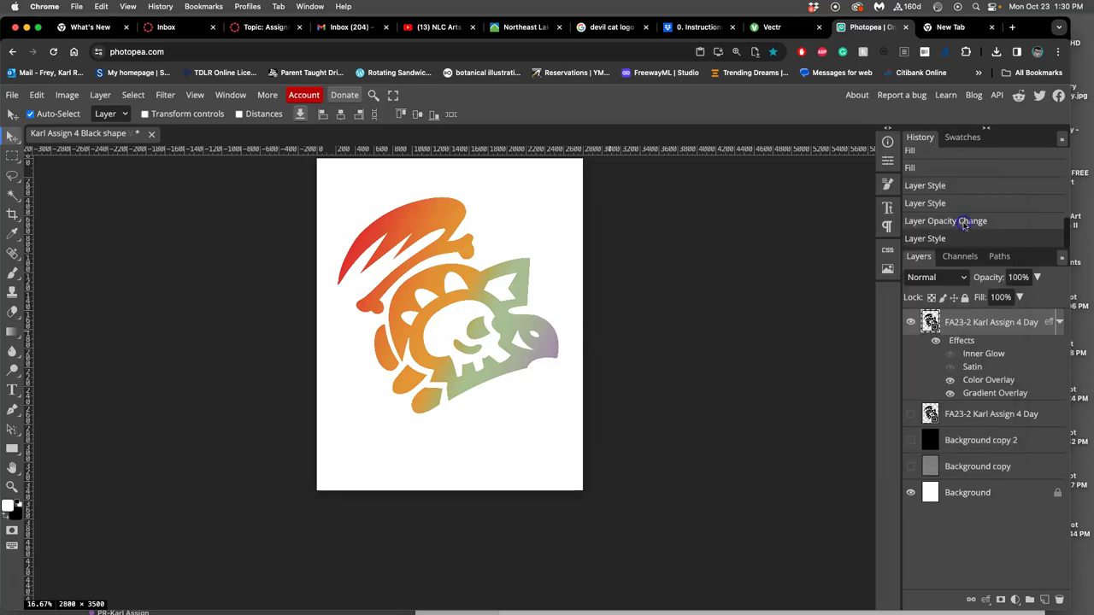
{"action": "left_click", "coordinate": [909, 466]}
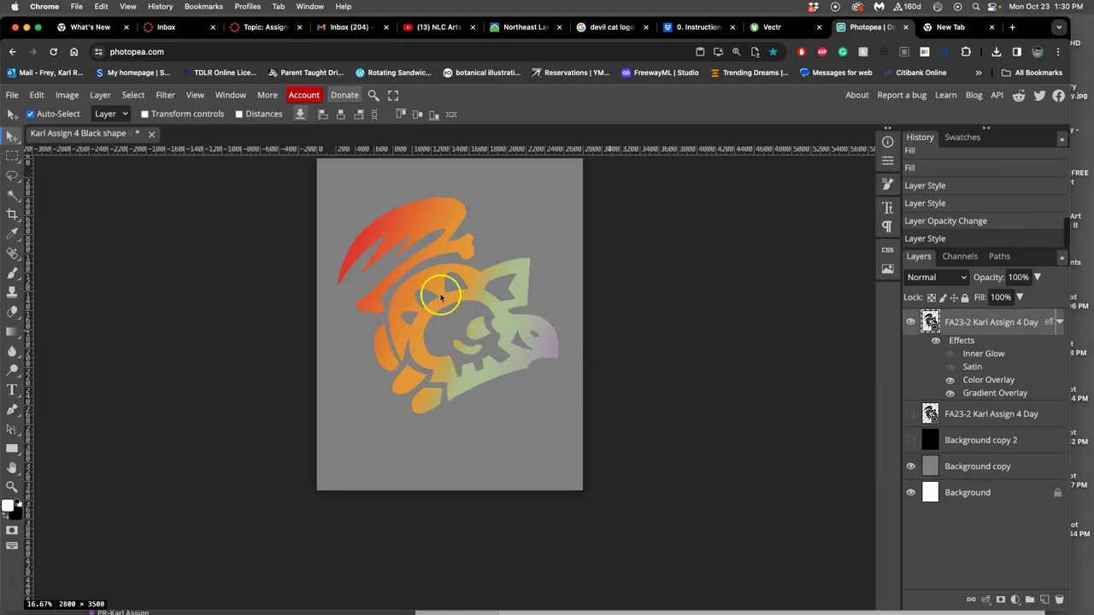
{"action": "double_click", "coordinate": [961, 341]}
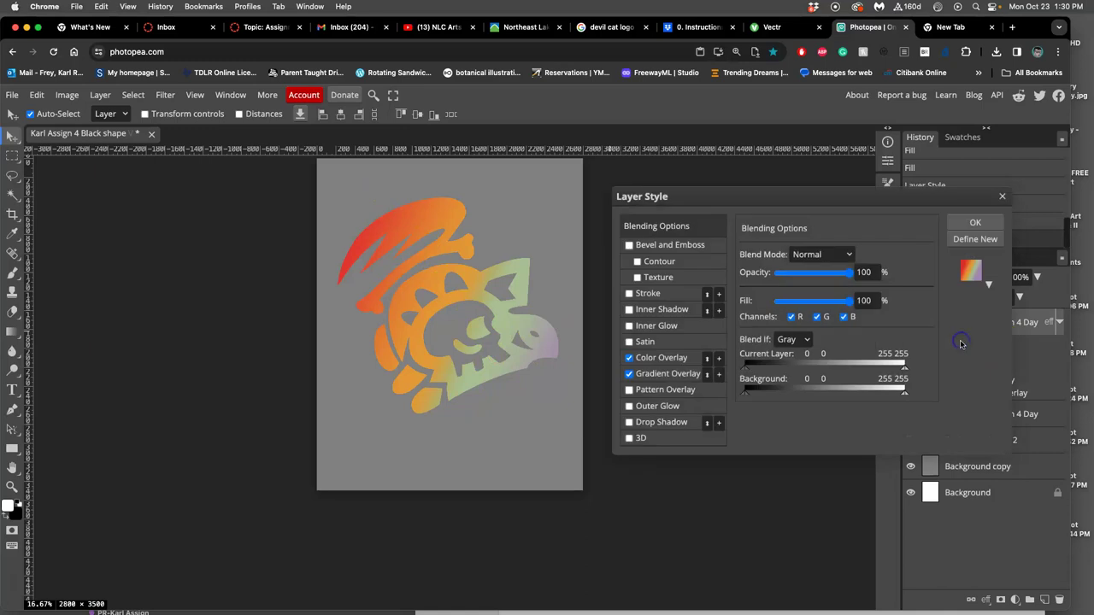
Add a white 9 px Stroke positioned Inside, zooming in briefly to check it.
{"action": "left_click", "coordinate": [630, 294]}
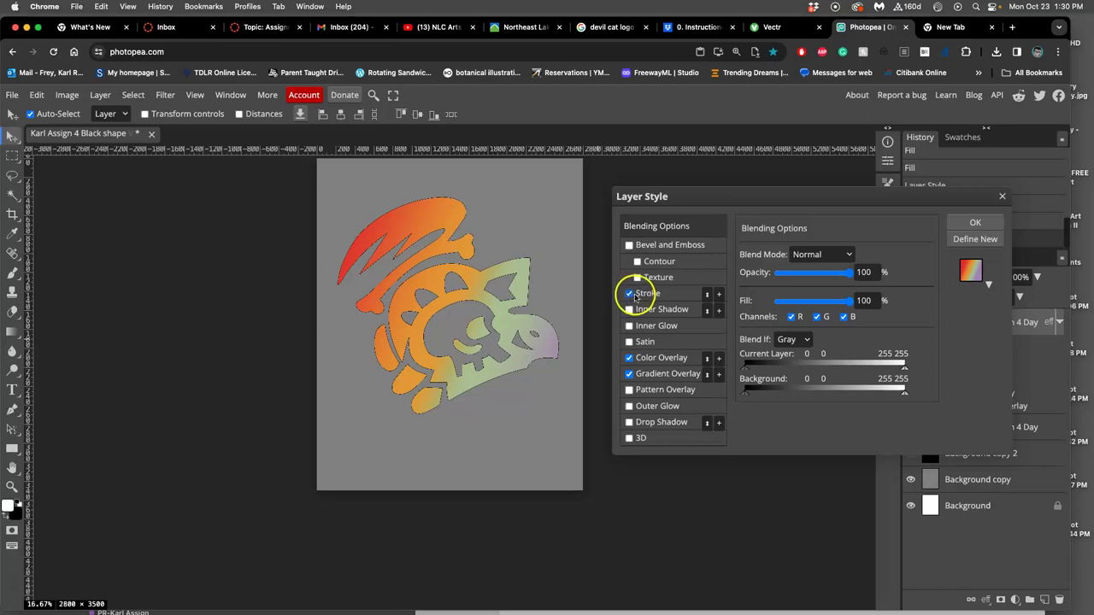
{"action": "left_click", "coordinate": [654, 294]}
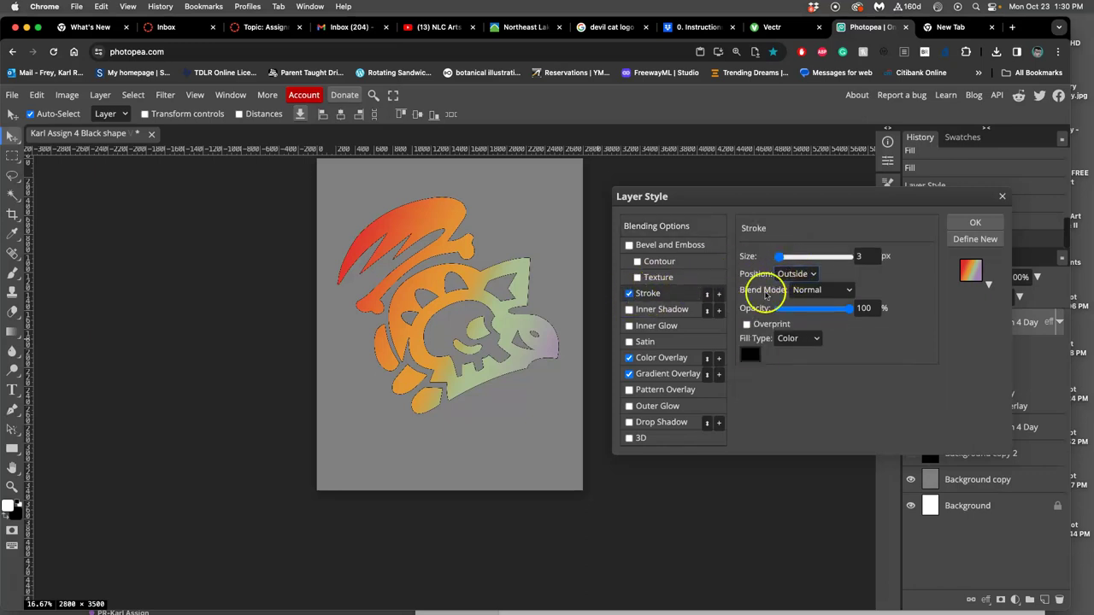
{"action": "left_click", "coordinate": [751, 356]}
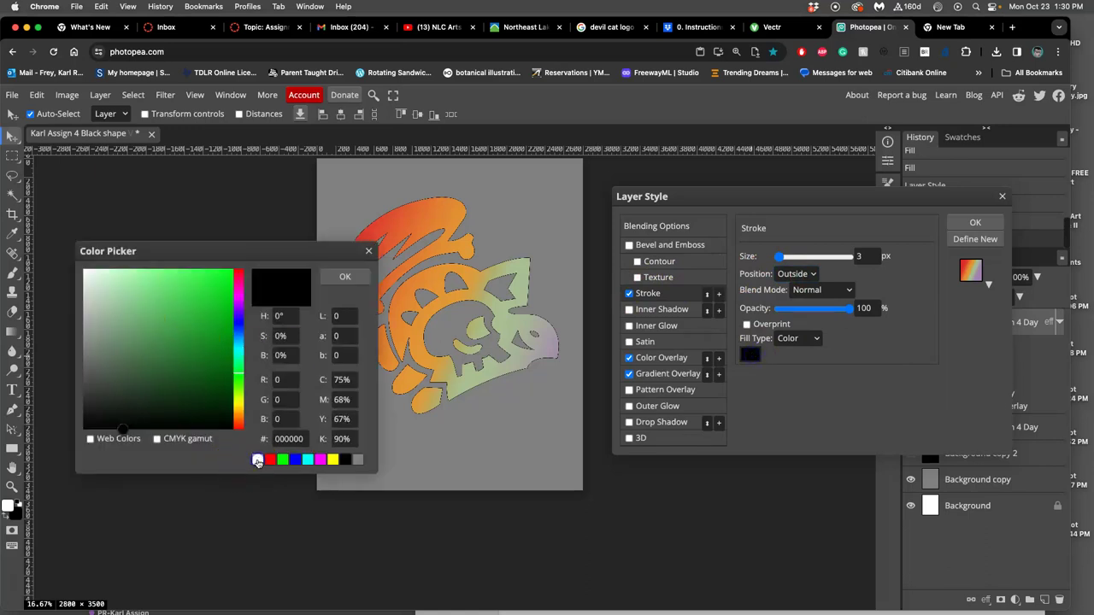
{"action": "left_click", "coordinate": [258, 461]}
{"action": "left_click", "coordinate": [343, 279]}
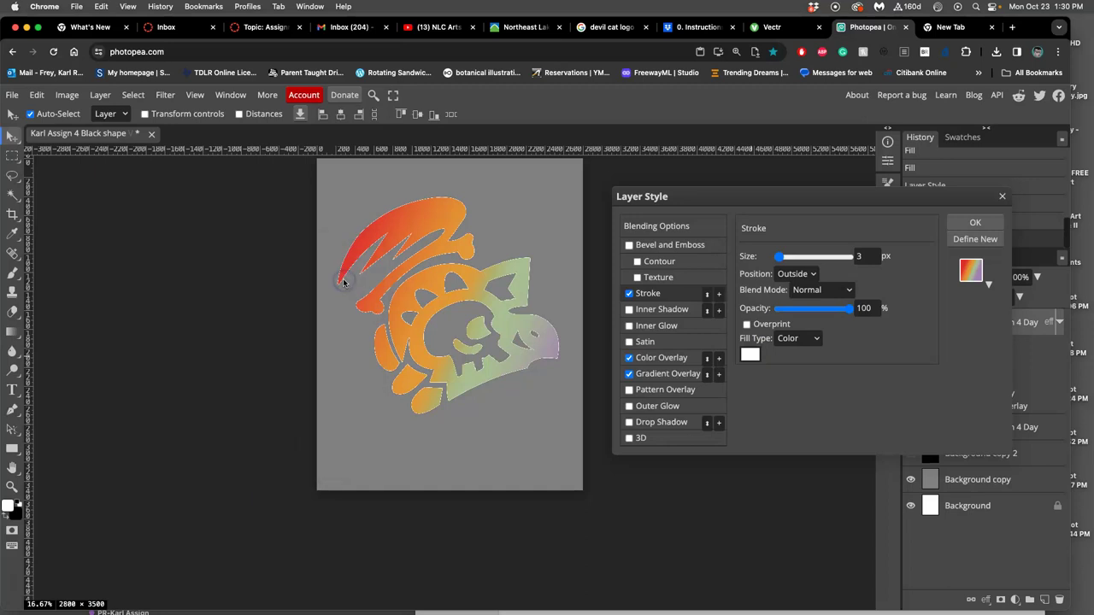
{"action": "mouse_move", "coordinate": [780, 257]}
{"action": "left_mouse_down"}
{"action": "mouse_move", "coordinate": [842, 256]}
{"action": "mouse_move", "coordinate": [786, 259]}
{"action": "mouse_move", "coordinate": [777, 281]}
{"action": "mouse_move", "coordinate": [780, 261]}
{"action": "left_mouse_up"}
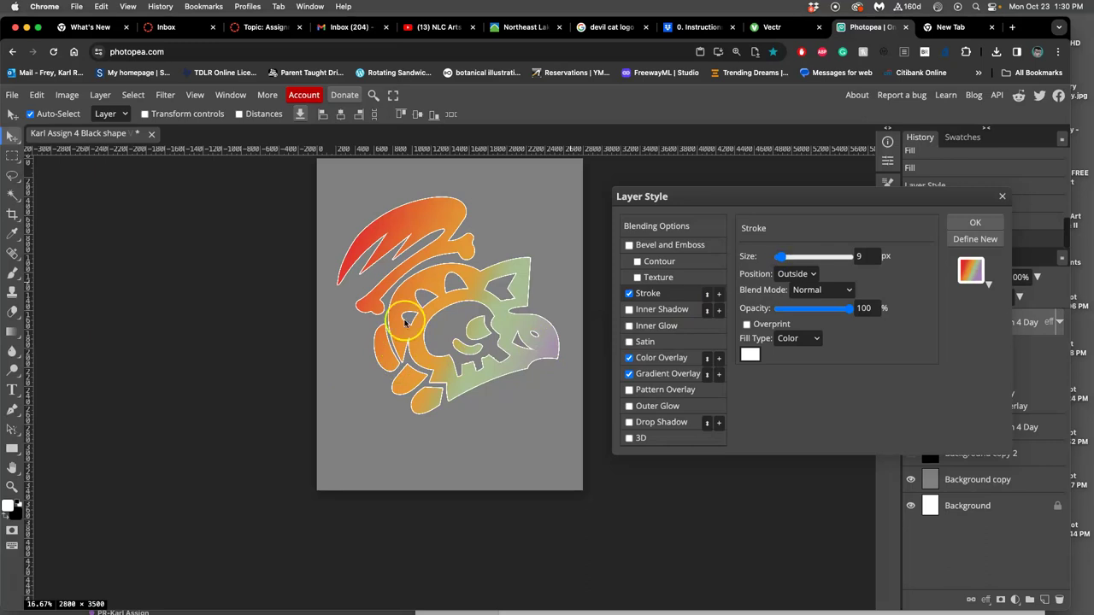
{"action": "left_click", "coordinate": [794, 273]}
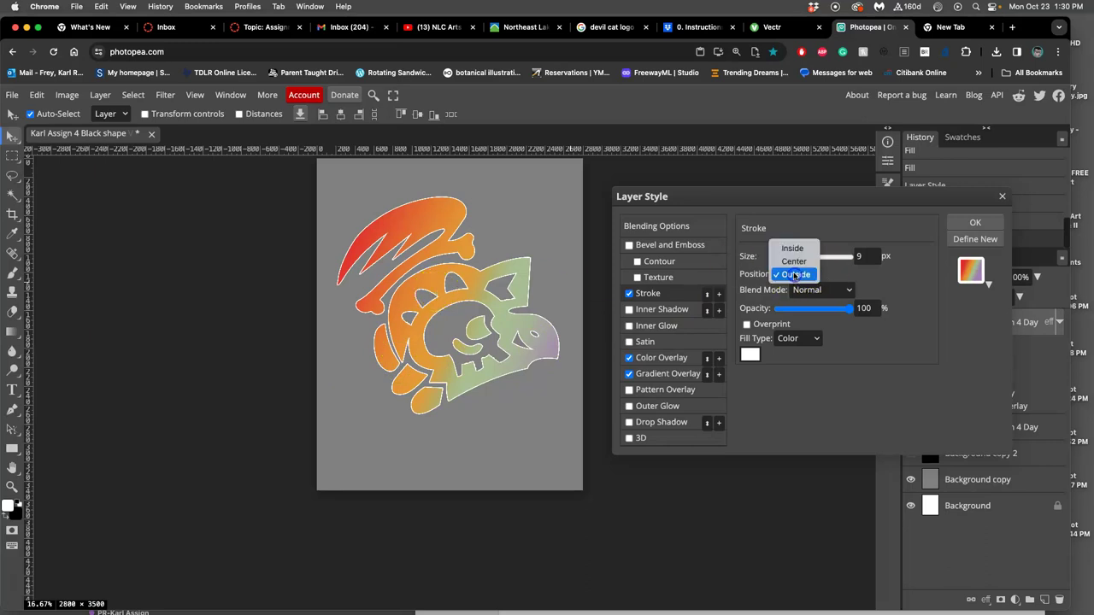
{"action": "left_click", "coordinate": [794, 271]}
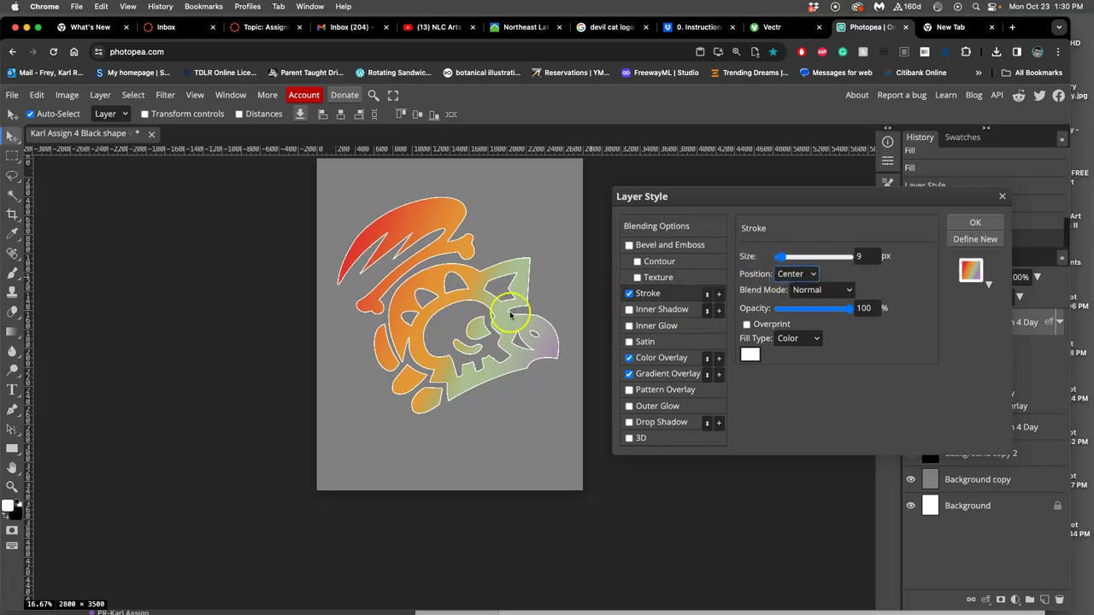
{"action": "left_click", "coordinate": [794, 273]}
{"action": "left_click", "coordinate": [794, 262]}
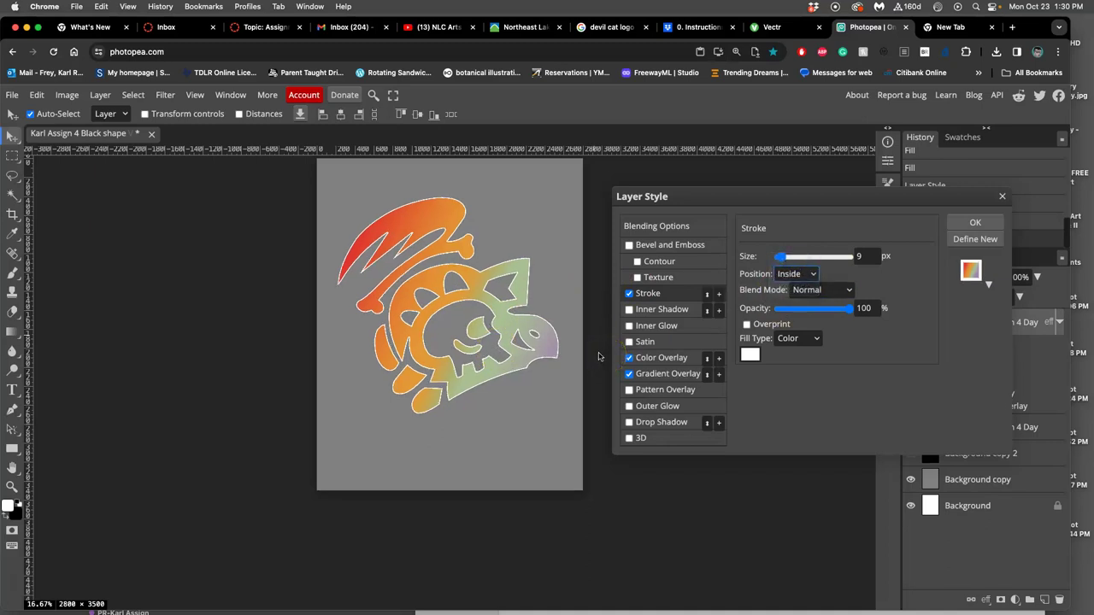
{"action": "key", "text": "super+equal"}
{"action": "key", "text": "super+equal"}
{"action": "key", "text": "super+equal"}
{"action": "key", "text": "super+equal"}
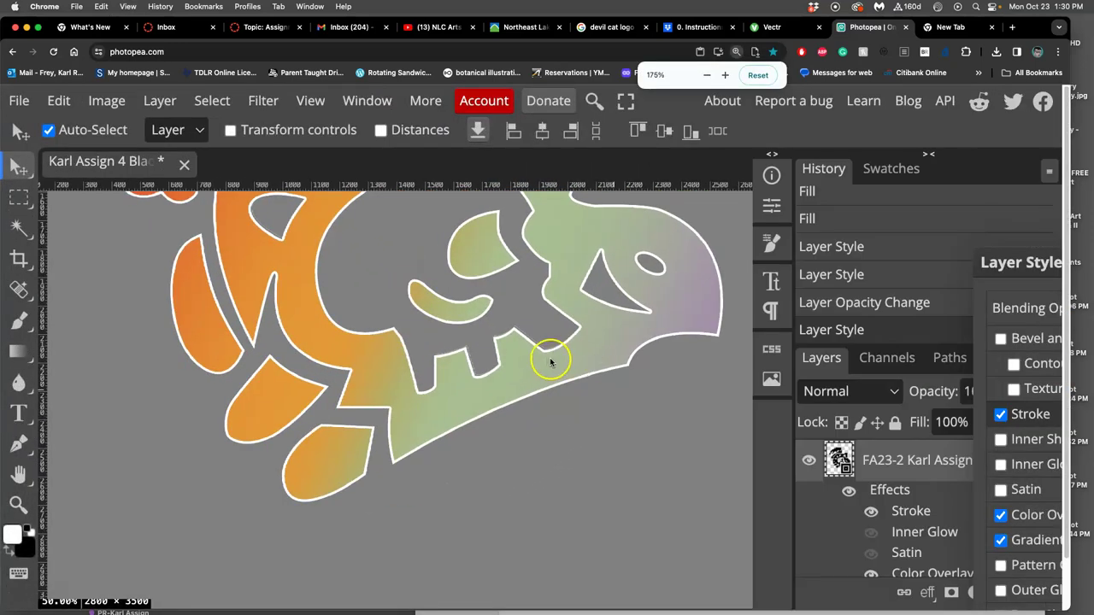
{"action": "key", "text": "super+minus"}
{"action": "key", "text": "super+minus"}
{"action": "key", "text": "super+minus"}
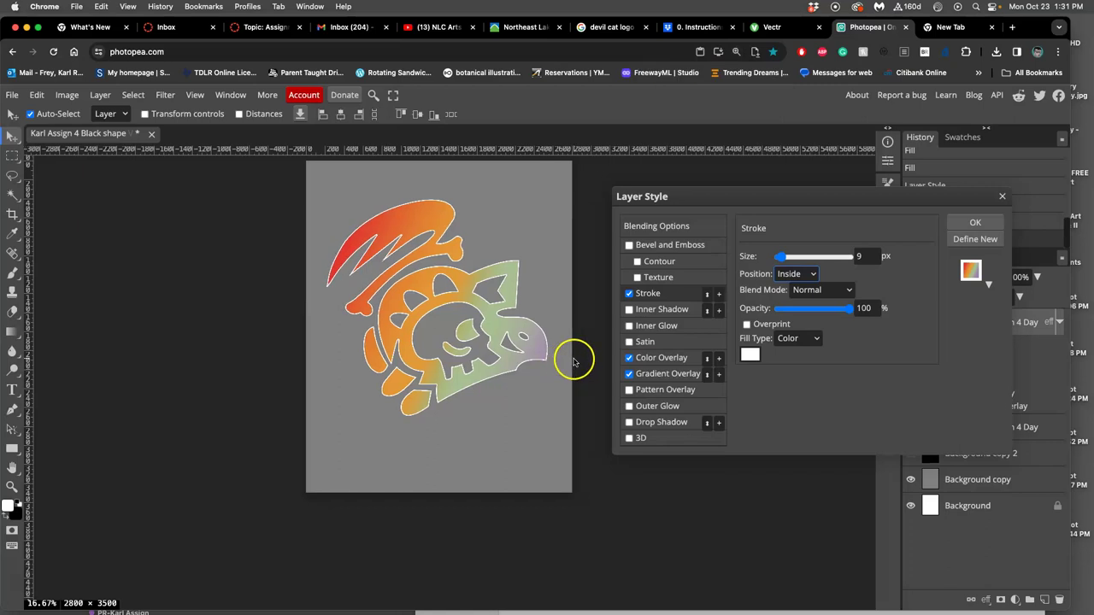
Apply the stroke, then add a Drop Shadow to the logo layer.
{"action": "left_click", "coordinate": [966, 225]}
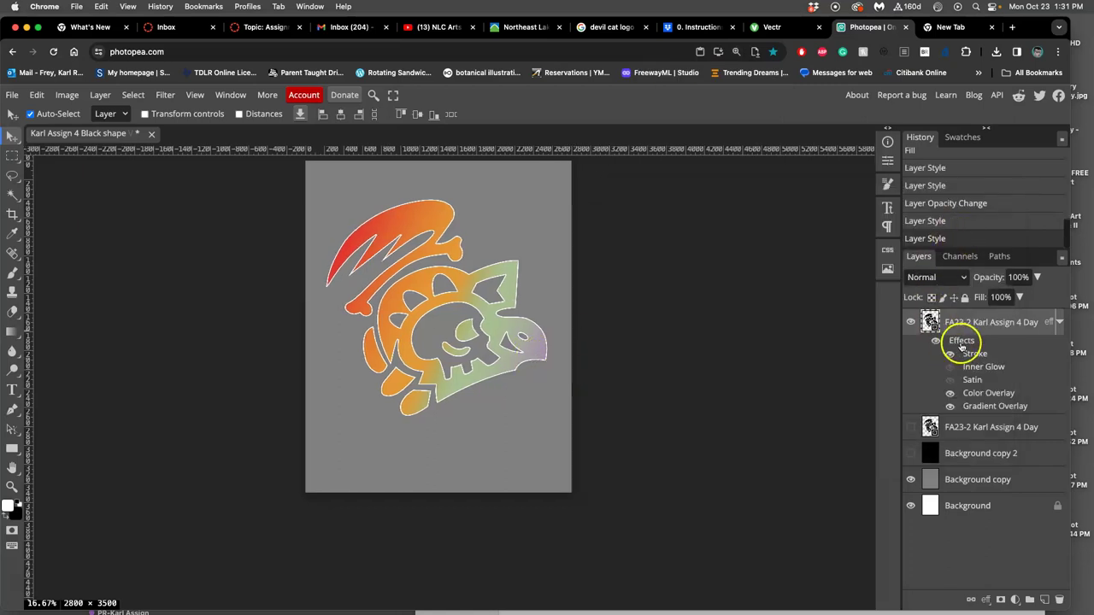
{"action": "double_click", "coordinate": [960, 342]}
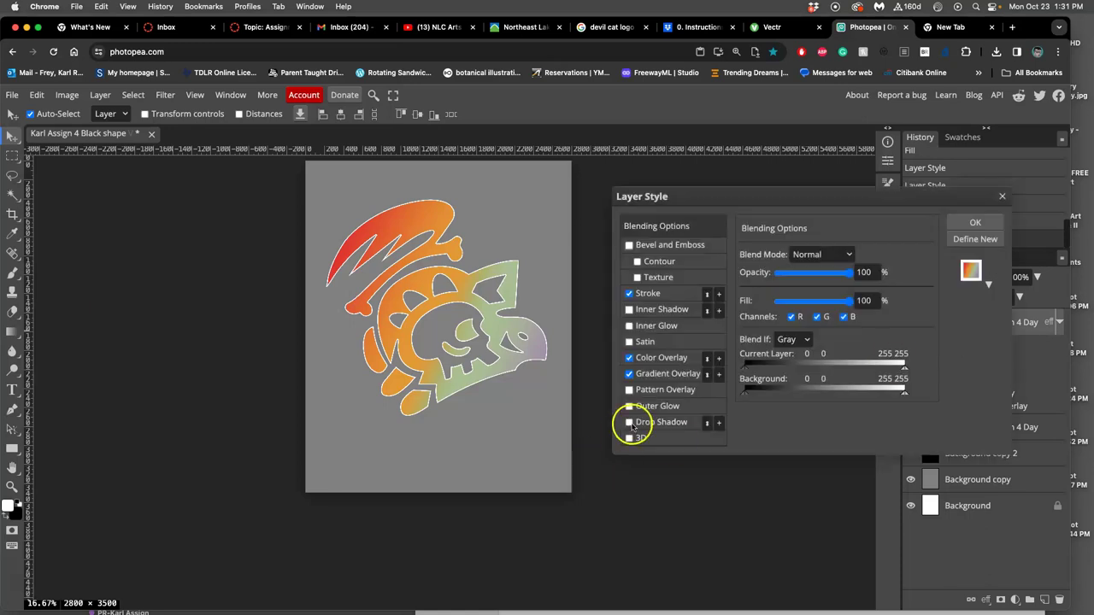
{"action": "left_click", "coordinate": [630, 423]}
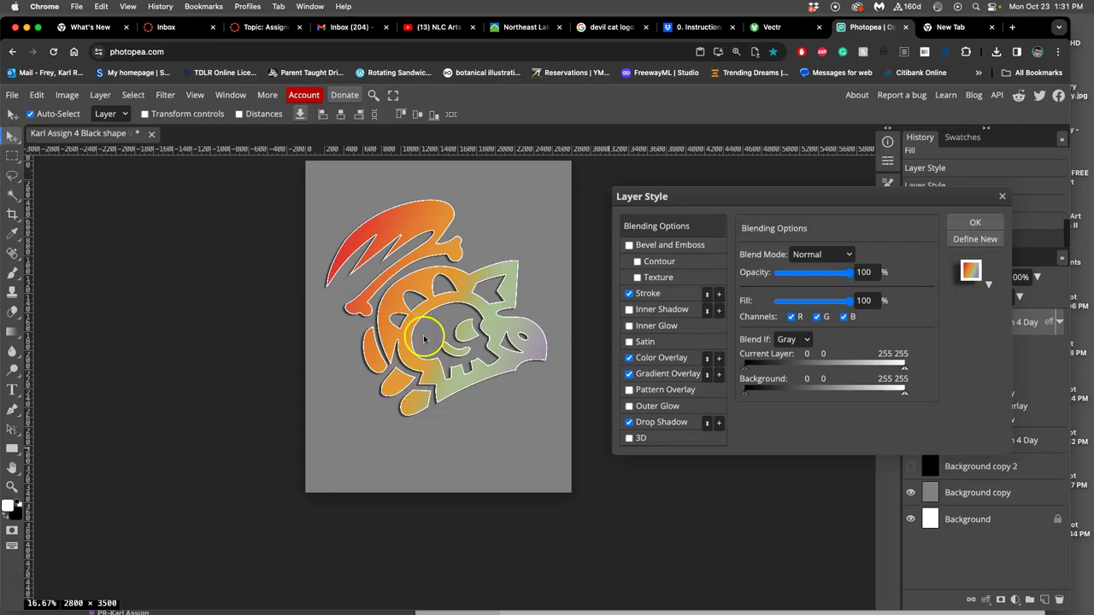
{"action": "left_click", "coordinate": [972, 224]}
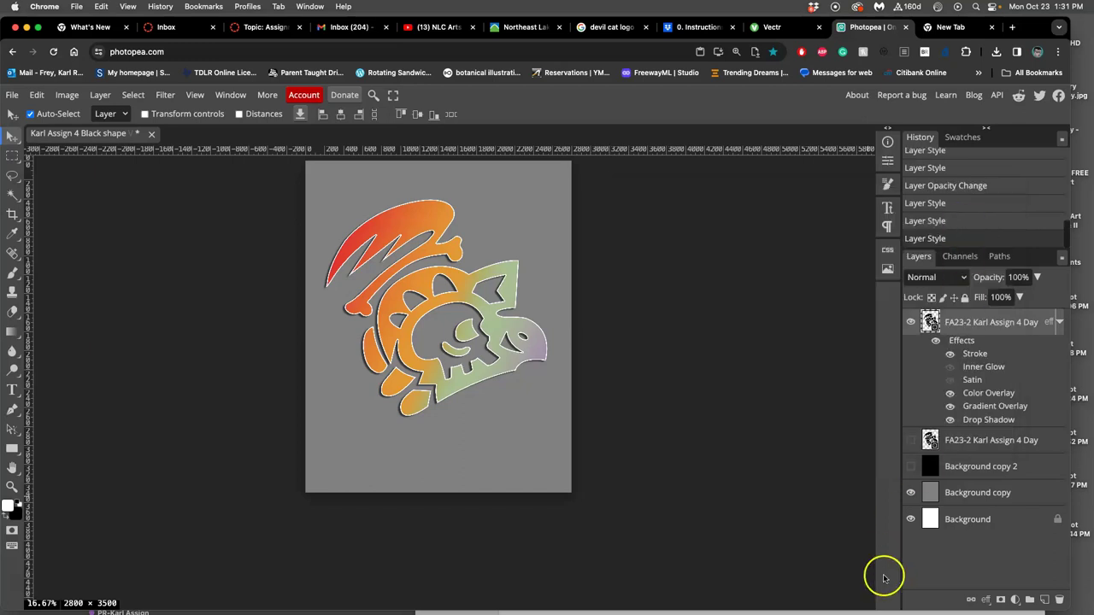
Show the black Background copy 2 and hide the Color and Gradient Overlays.
{"action": "left_click", "coordinate": [910, 469]}
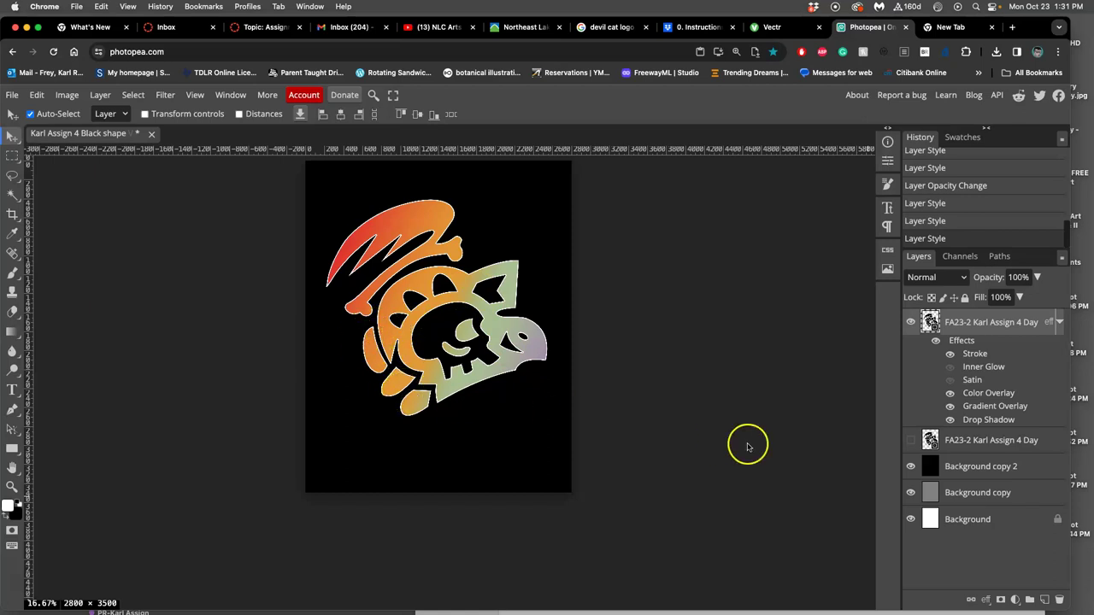
{"action": "left_click", "coordinate": [949, 408]}
{"action": "left_click", "coordinate": [949, 408]}
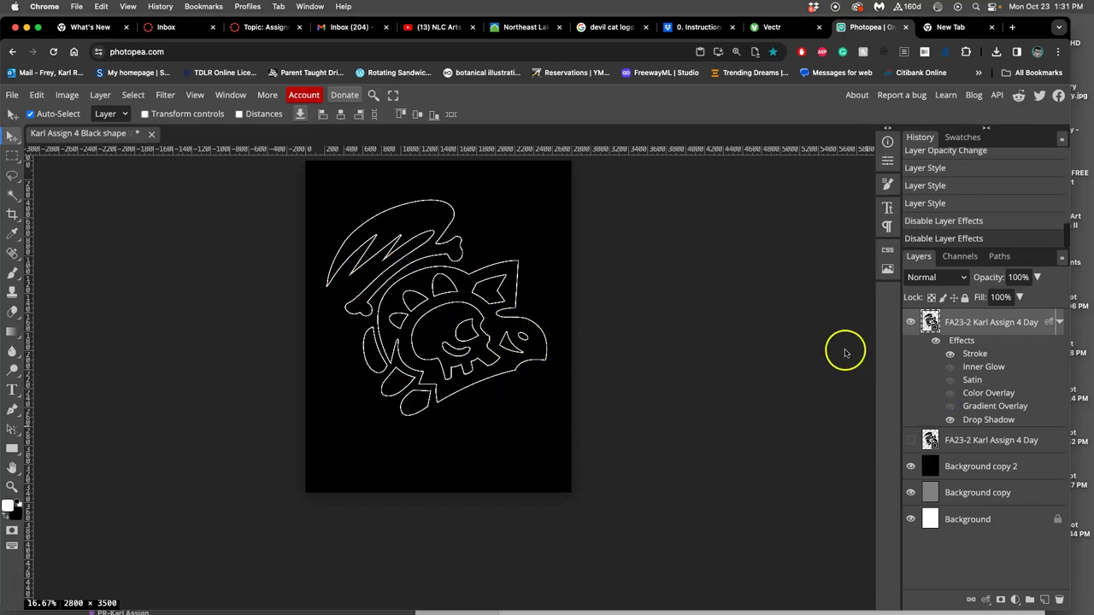
Turn Inner Glow on while keeping Color Overlay and Gradient Overlay hidden.
{"action": "left_click", "coordinate": [950, 400]}
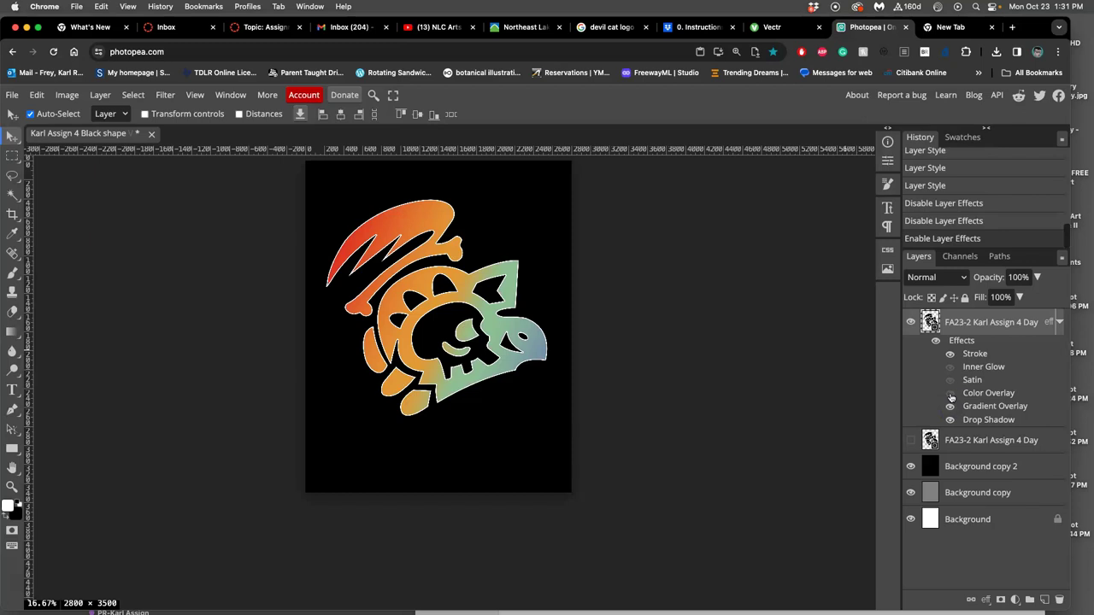
{"action": "left_click", "coordinate": [951, 372]}
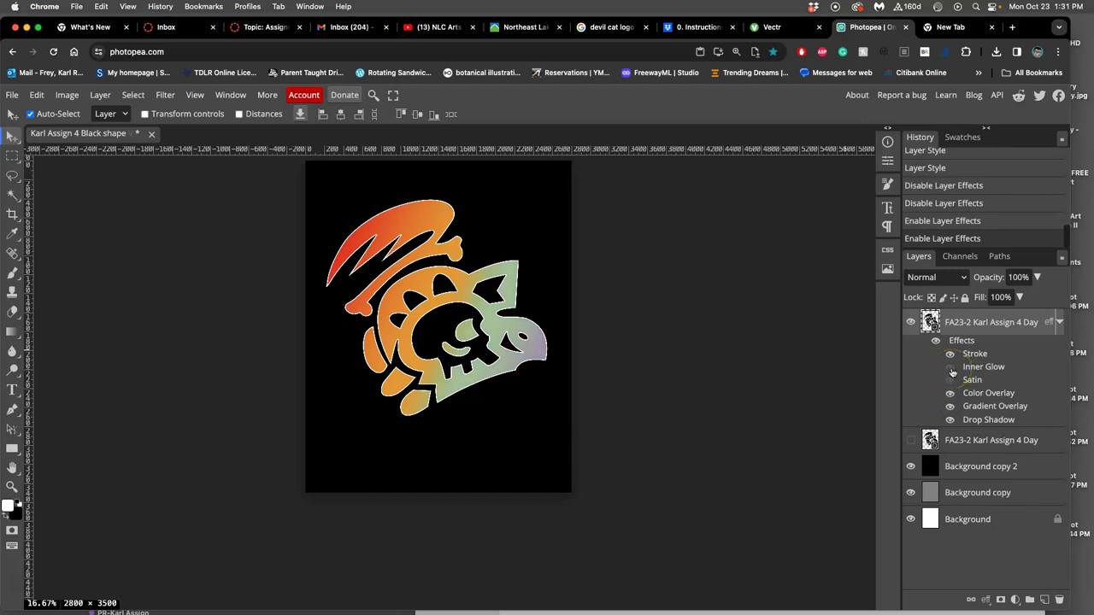
{"action": "left_click", "coordinate": [951, 369]}
{"action": "left_click", "coordinate": [949, 395]}
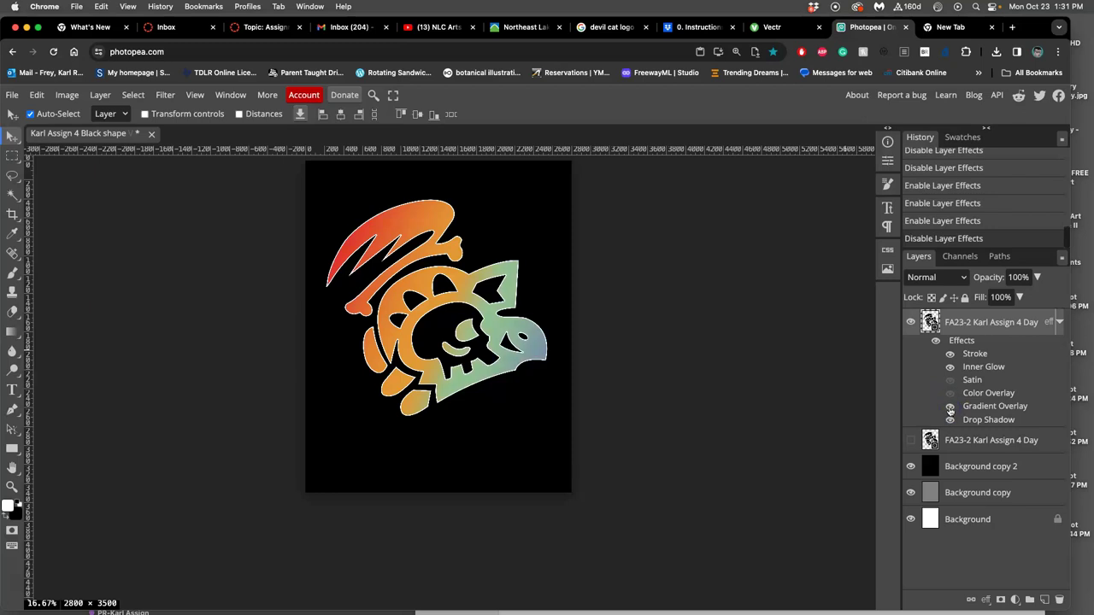
{"action": "left_click", "coordinate": [950, 408]}
{"action": "left_click", "coordinate": [949, 407]}
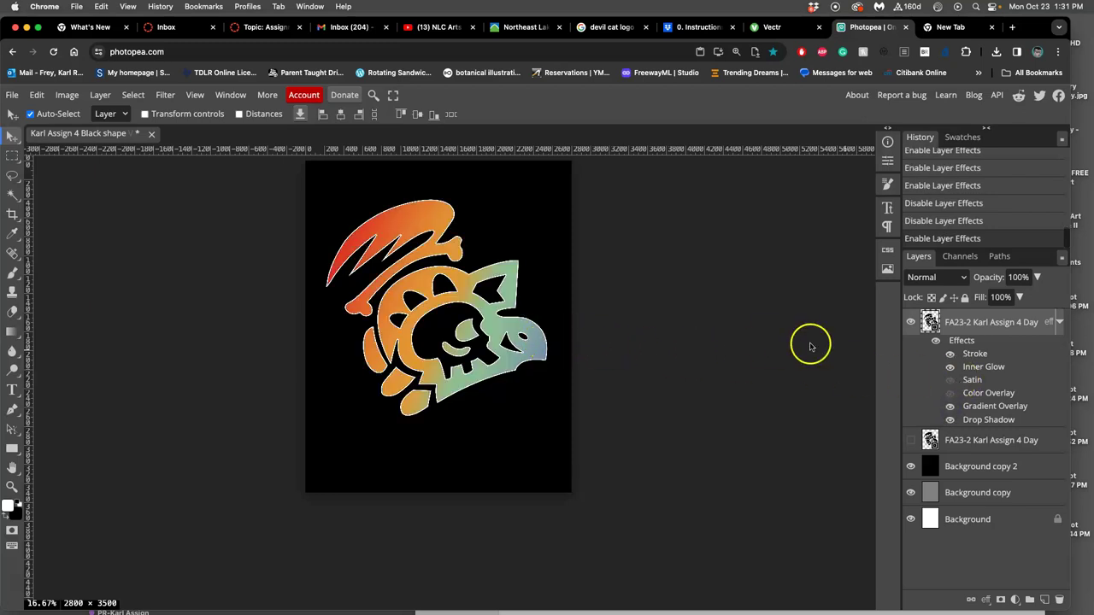
{"action": "left_click", "coordinate": [949, 407]}
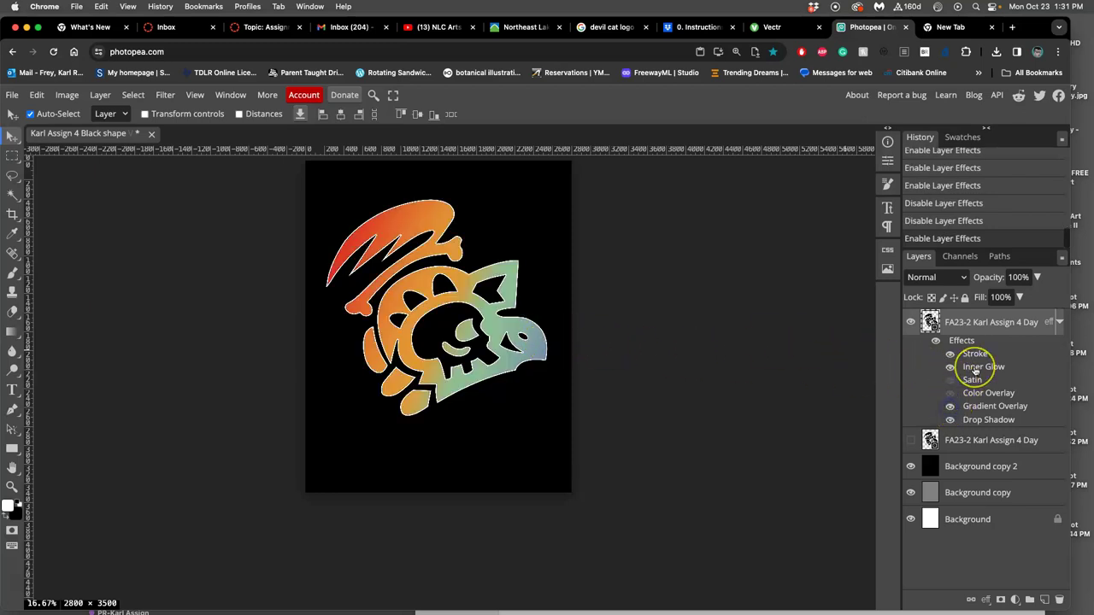
Set Inner Glow to 99% opacity and 59 px size, apply it, then undo.
{"action": "double_click", "coordinate": [974, 368]}
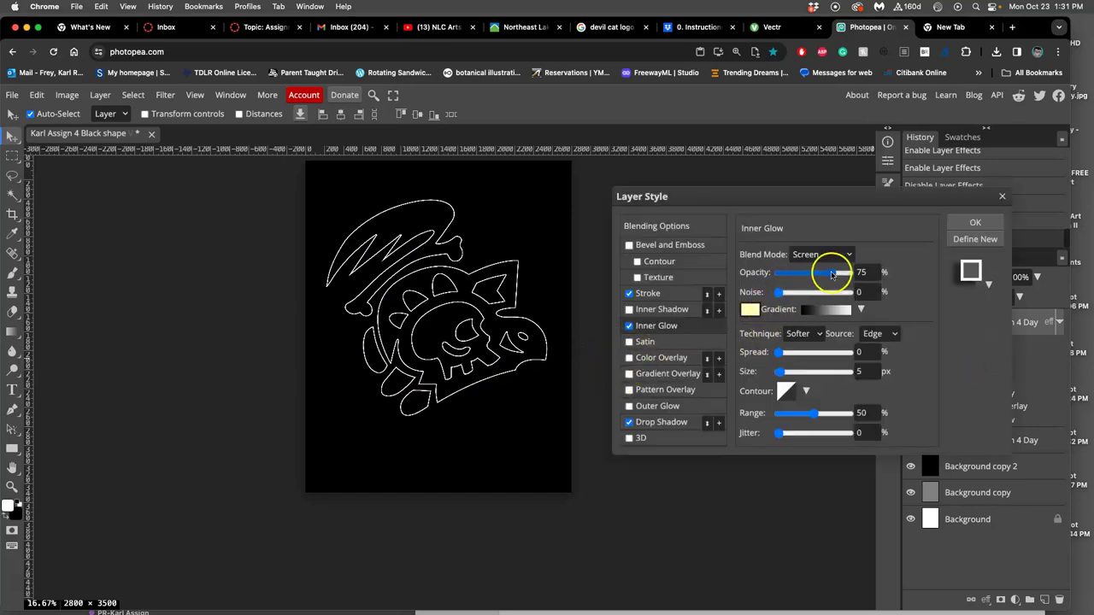
{"action": "left_click_drag", "start_coordinate": [785, 282], "coordinate": [801, 372]}
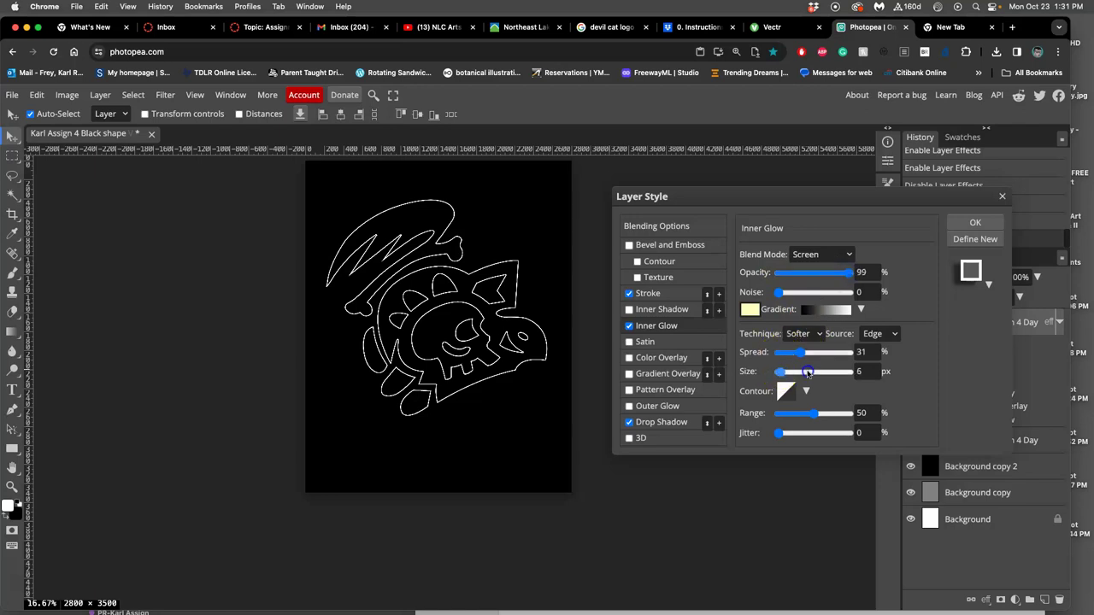
{"action": "left_click", "coordinate": [807, 373]}
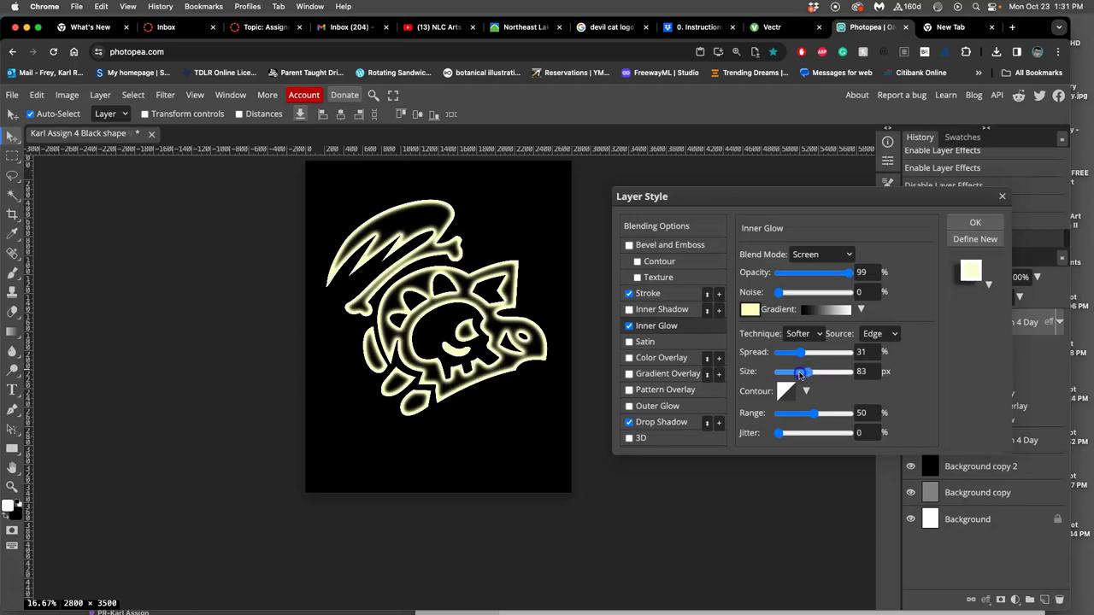
{"action": "left_click", "coordinate": [799, 373]}
{"action": "left_click", "coordinate": [795, 374]}
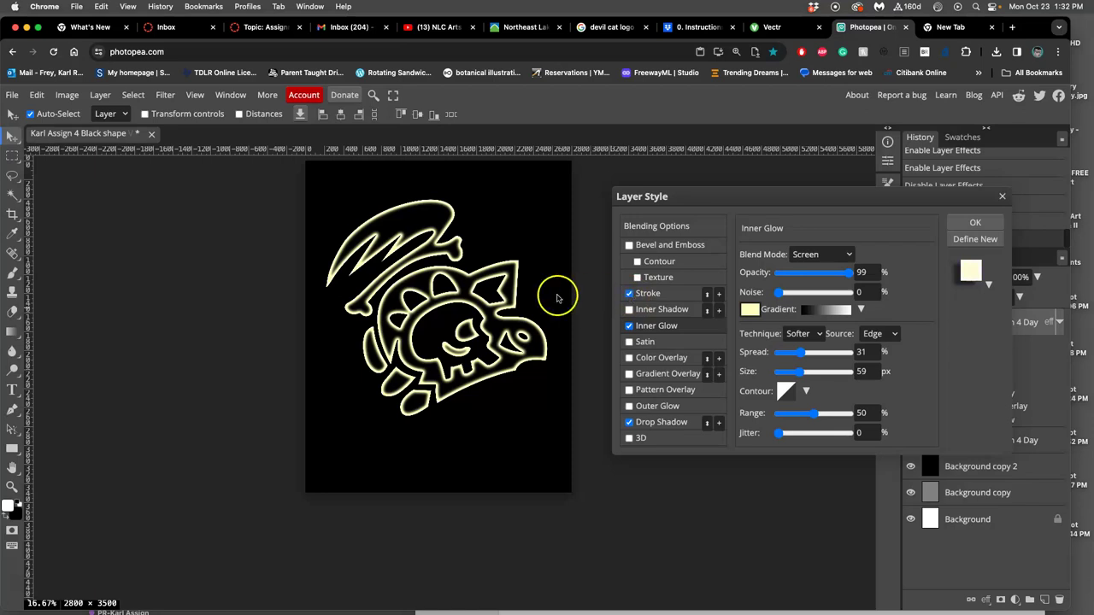
{"action": "scroll", "coordinate": [499, 301], "scroll_direction": "up", "scroll_amount": 10}
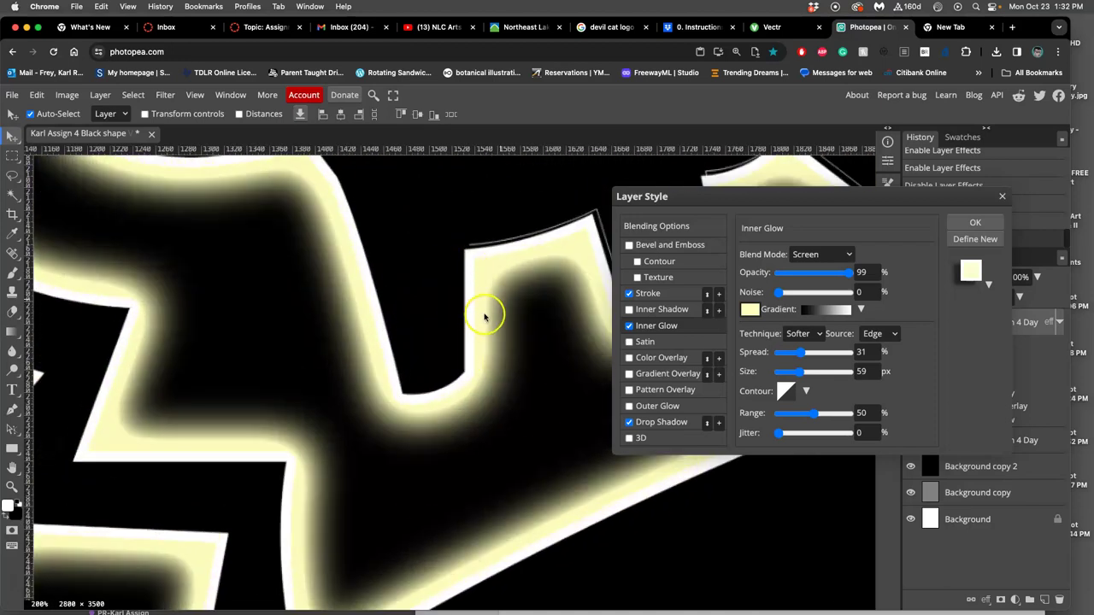
{"action": "scroll", "coordinate": [483, 317], "scroll_direction": "down", "scroll_amount": 3}
{"action": "scroll", "coordinate": [491, 315], "scroll_direction": "up", "scroll_amount": 5}
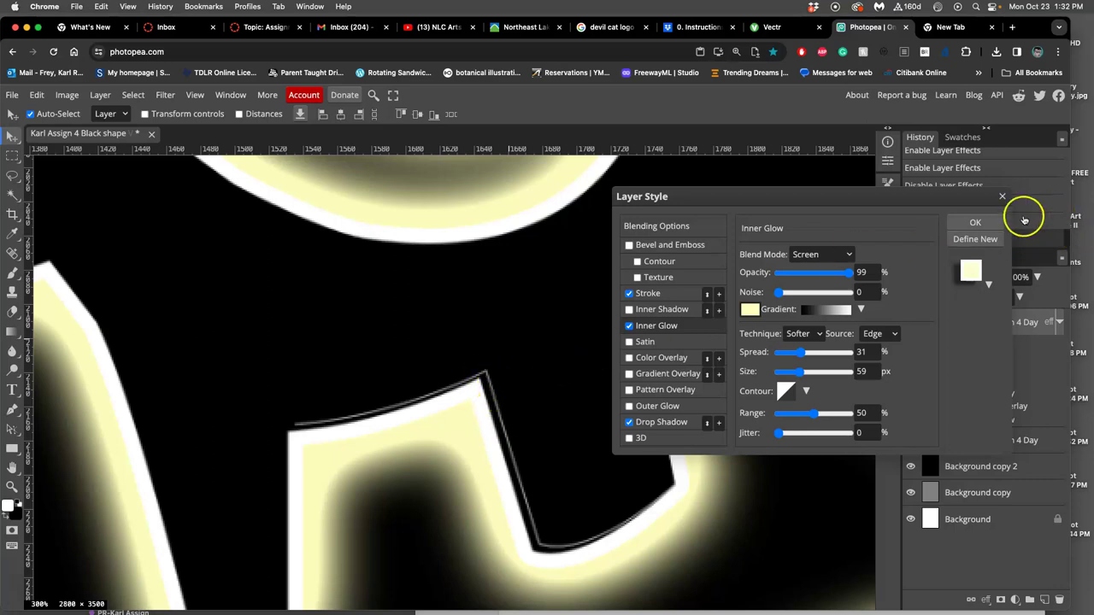
{"action": "left_click", "coordinate": [992, 223]}
{"action": "left_click", "coordinate": [981, 223]}
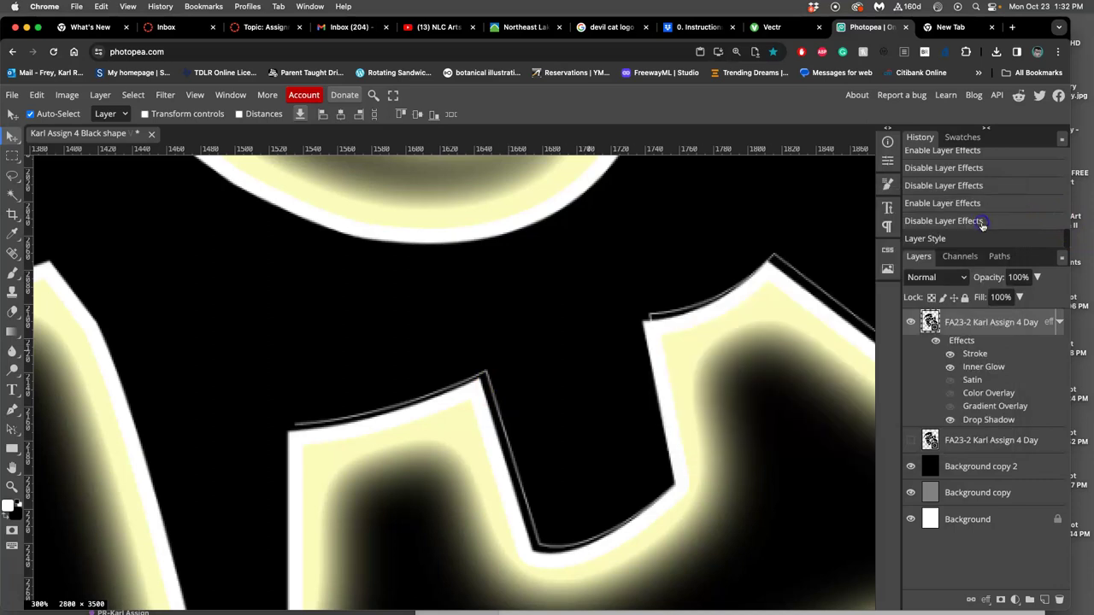
{"action": "key", "text": "super+z"}
Preview the Color Overlay, Satin and Gradient Overlay effects, leaving all three off.
{"action": "left_click", "coordinate": [675, 278]}
{"action": "scroll", "coordinate": [675, 278], "scroll_direction": "down", "scroll_amount": 8}
{"action": "scroll", "coordinate": [675, 278], "scroll_direction": "down", "scroll_amount": 3}
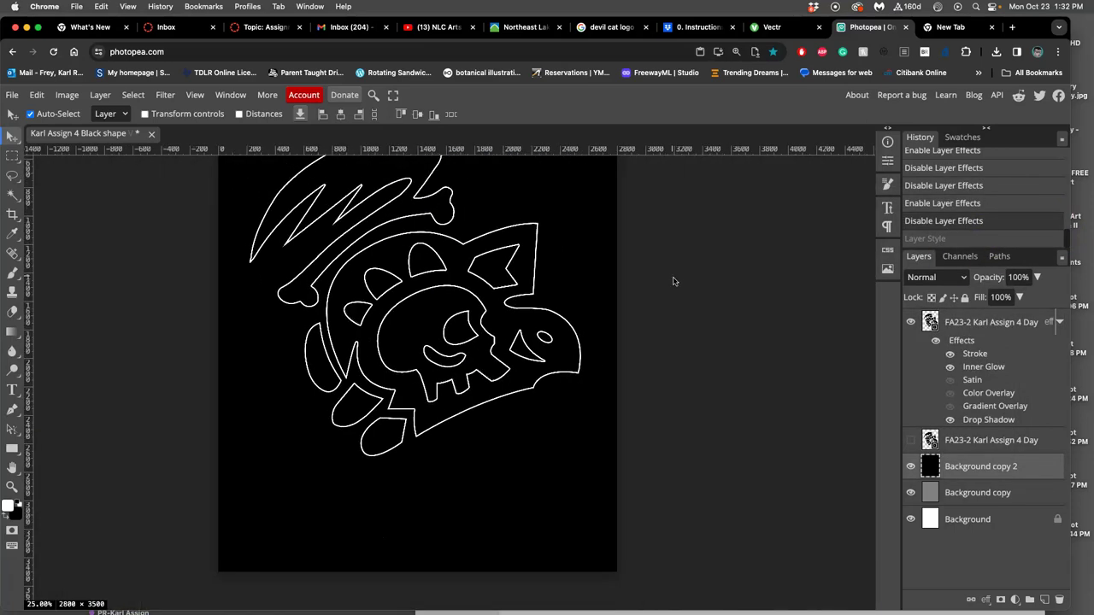
{"action": "left_click", "coordinate": [949, 387]}
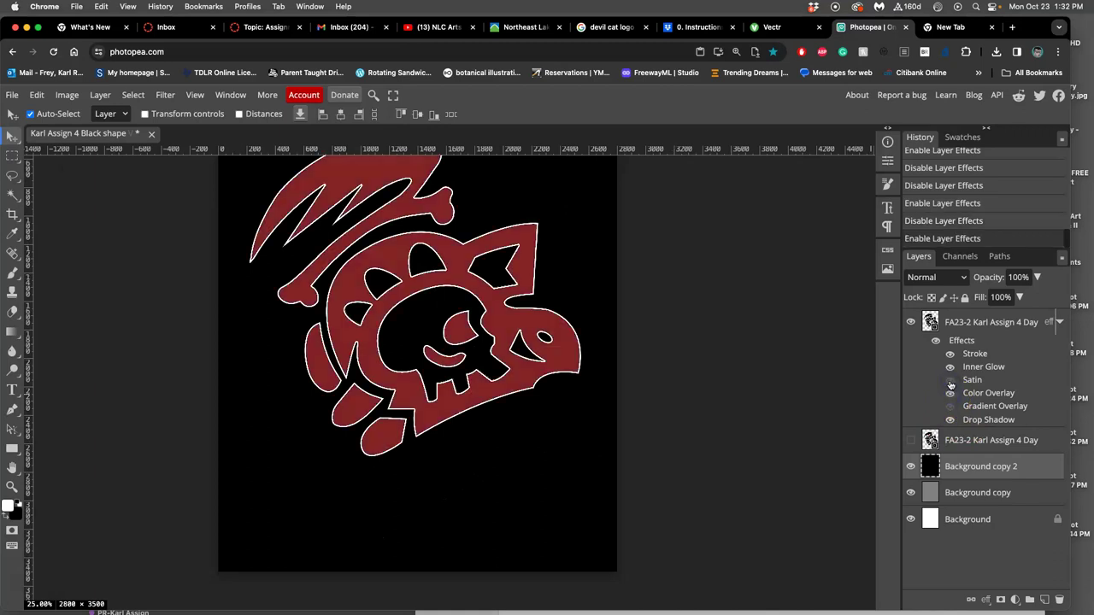
{"action": "left_click", "coordinate": [949, 406]}
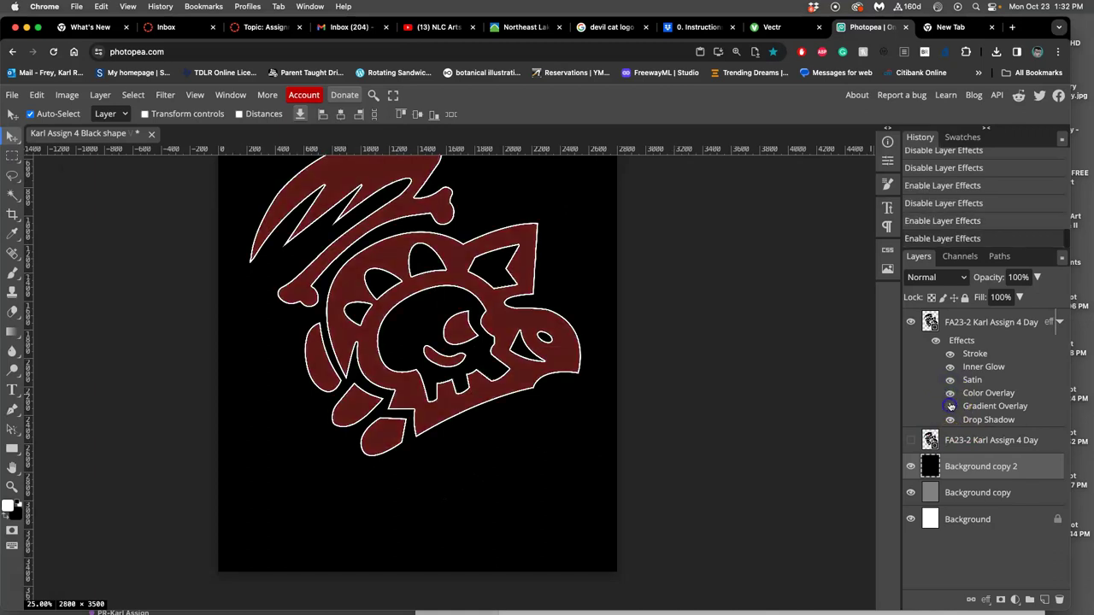
{"action": "left_click", "coordinate": [949, 380]}
{"action": "left_click", "coordinate": [949, 406]}
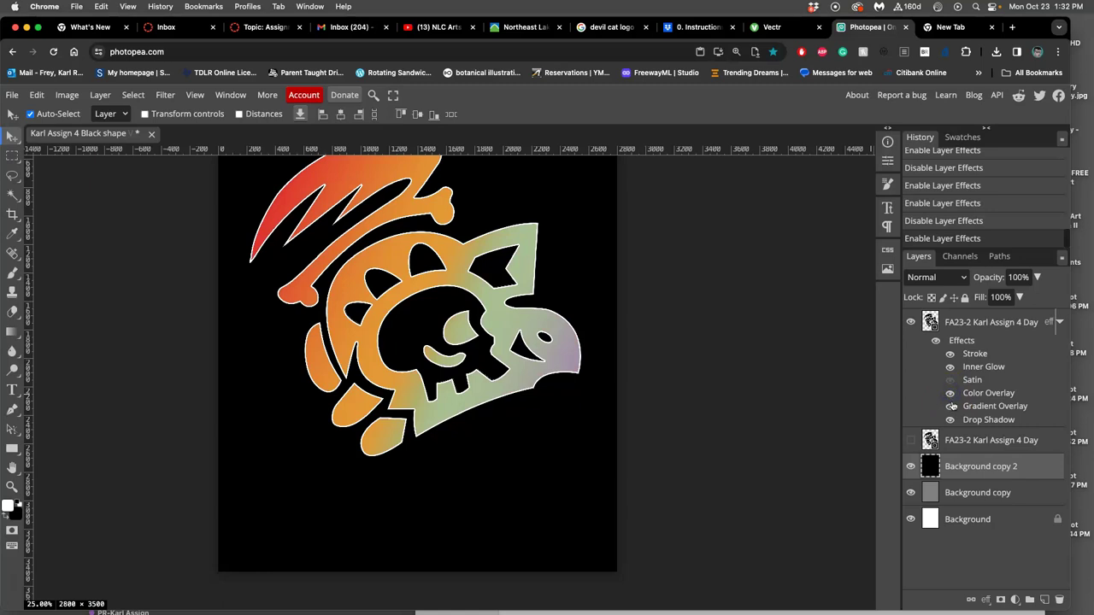
{"action": "left_click", "coordinate": [949, 393]}
{"action": "left_click", "coordinate": [949, 406]}
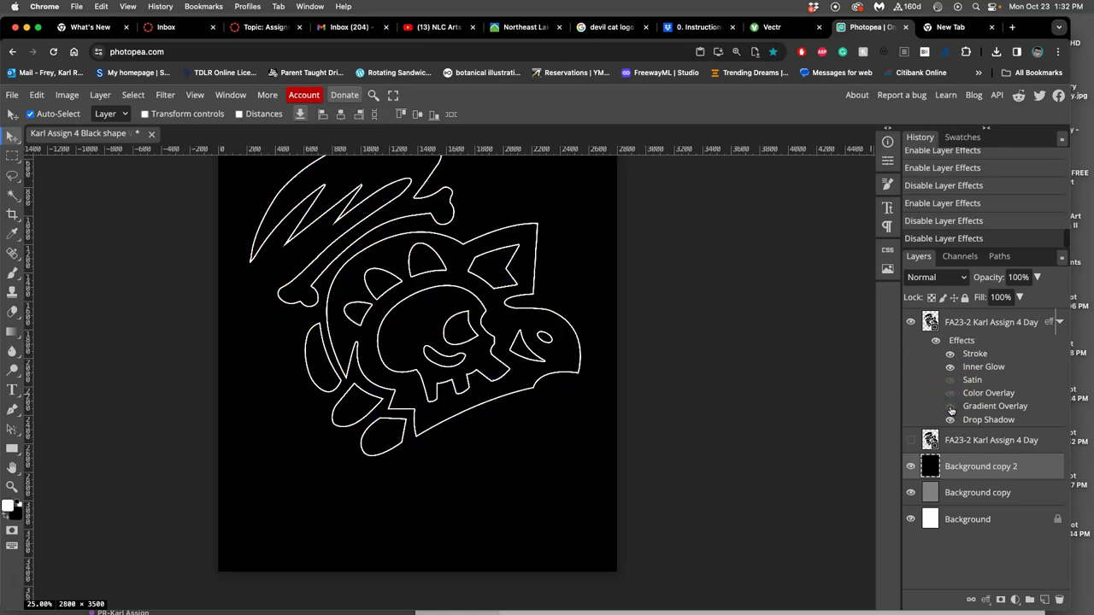
Set the Inner Glow to 73 px size with 35% spread and apply it.
{"action": "left_click", "coordinate": [971, 369]}
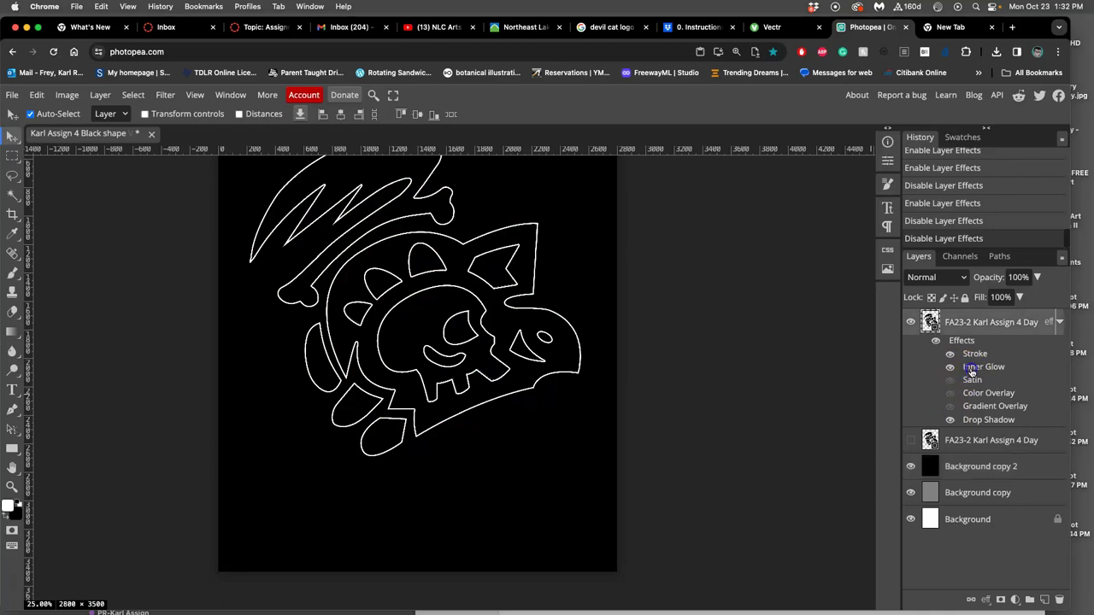
{"action": "double_click", "coordinate": [971, 369]}
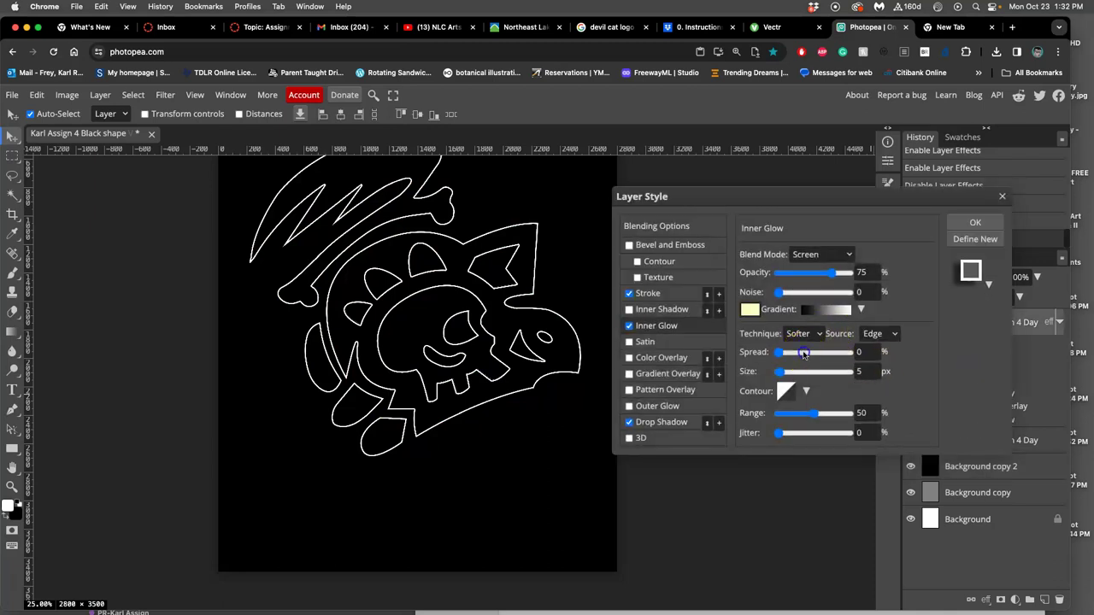
{"action": "left_click", "coordinate": [818, 370]}
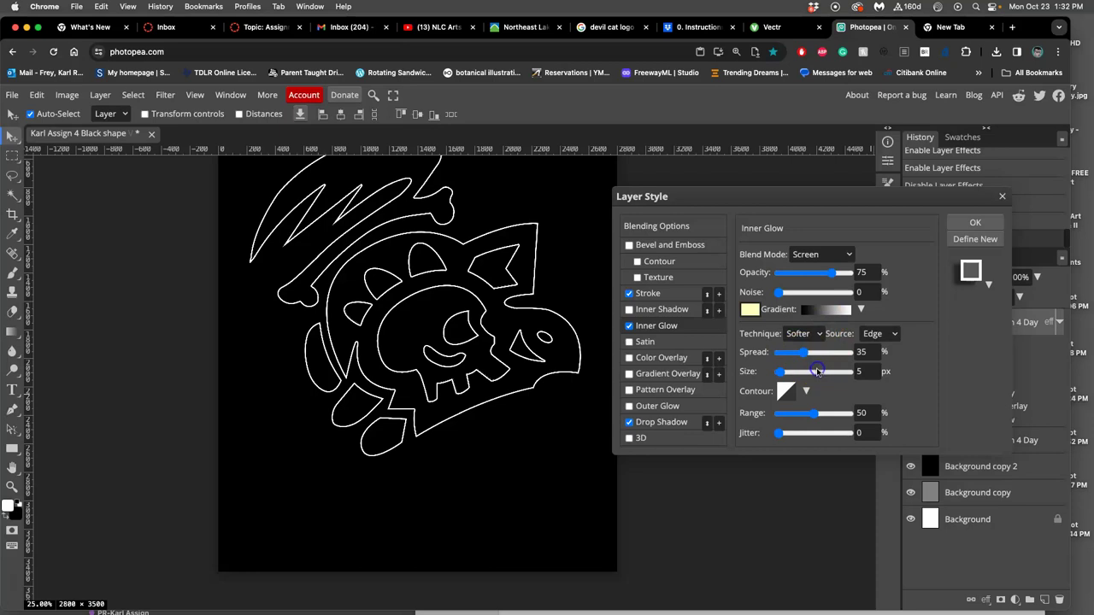
{"action": "left_click", "coordinate": [817, 371]}
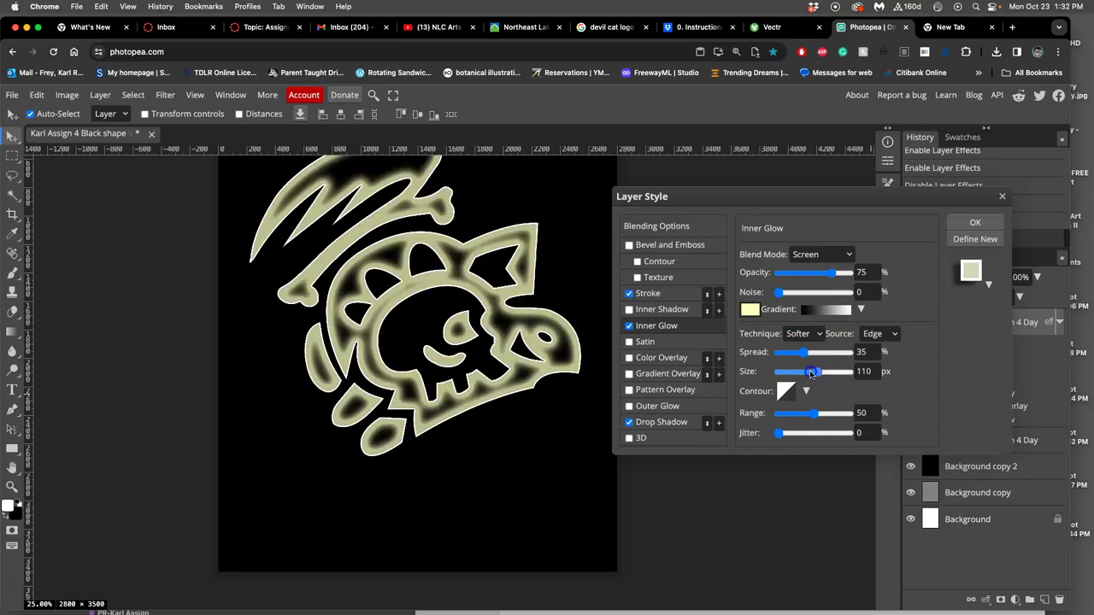
{"action": "left_click", "coordinate": [803, 372]}
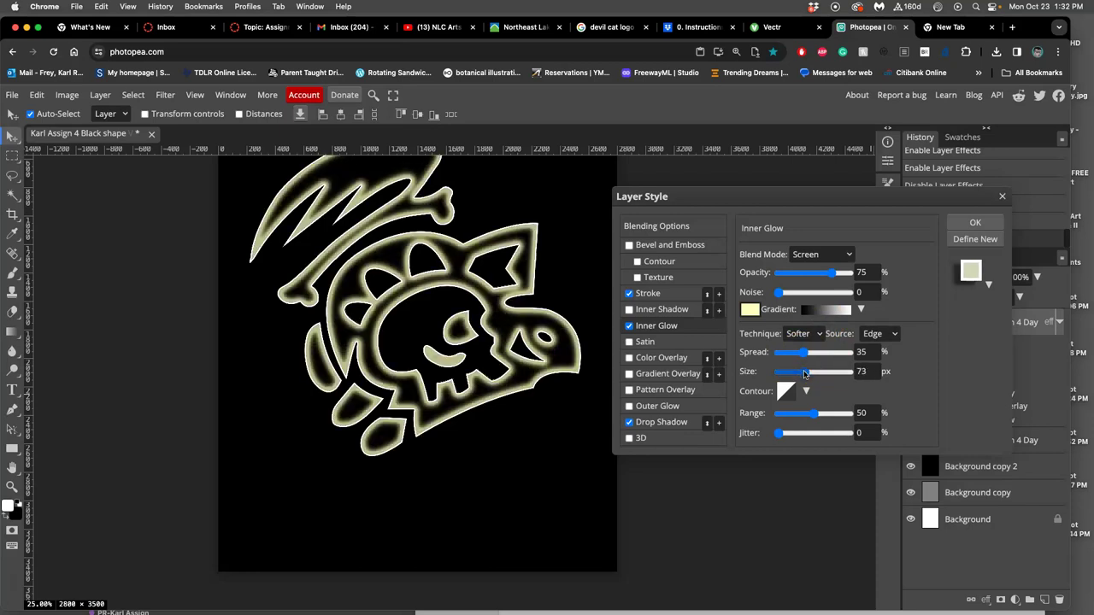
{"action": "left_click", "coordinate": [963, 223]}
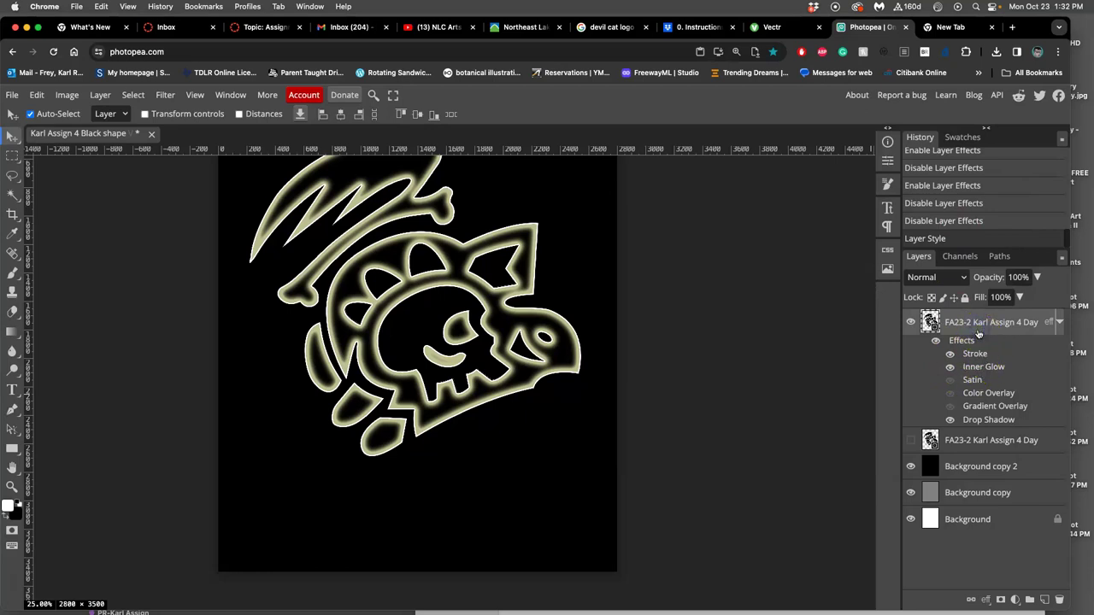
Place the logo file as a new top layer at about 93.5% and move the effects onto it.
{"action": "key", "text": "F11"}
{"action": "left_click_drag", "start_coordinate": [963, 127], "coordinate": [450, 364]}
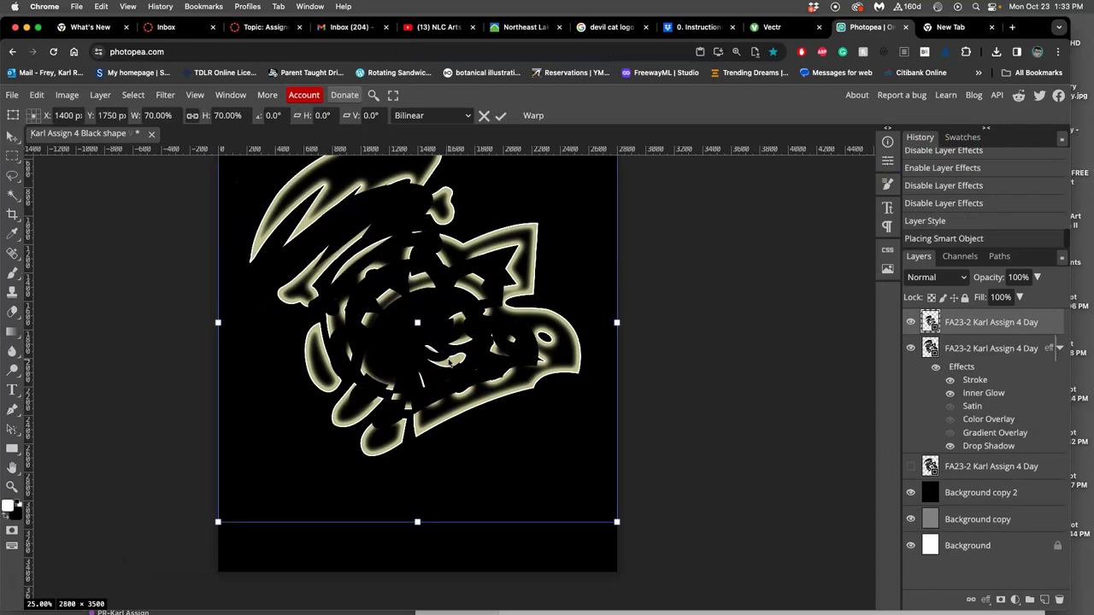
{"action": "left_click_drag", "start_coordinate": [616, 522], "coordinate": [700, 572]}
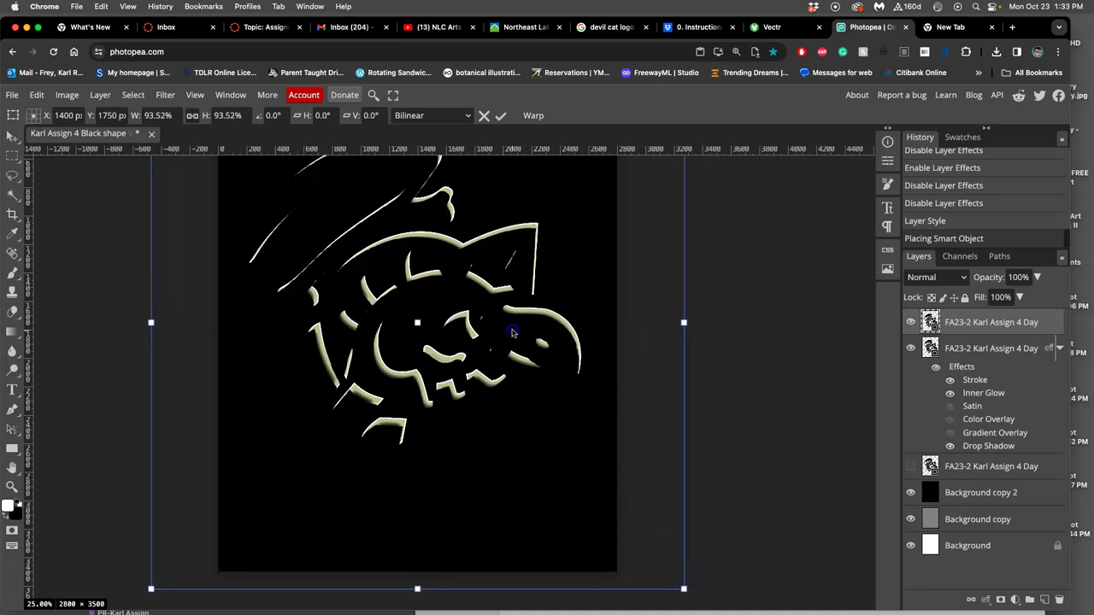
{"action": "left_click_drag", "start_coordinate": [513, 332], "coordinate": [515, 326]}
{"action": "key", "text": "Return"}
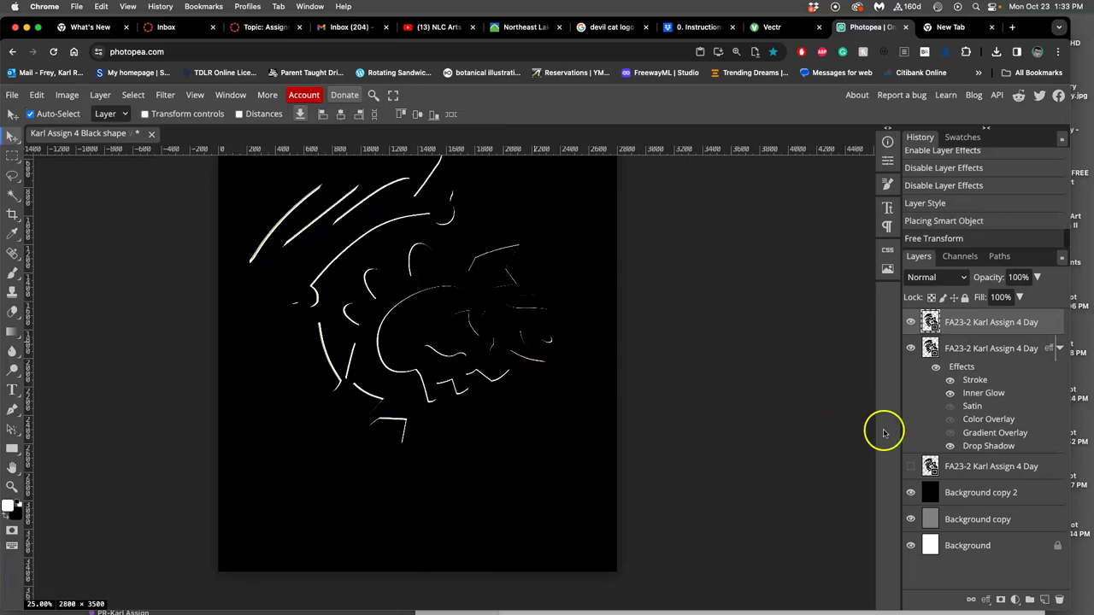
{"action": "left_click_drag", "start_coordinate": [963, 367], "coordinate": [963, 326]}
Hide the older logo layer and grey Background copy, keeping black Background copy 2 visible.
{"action": "left_click", "coordinate": [910, 442]}
{"action": "scroll", "coordinate": [527, 405], "scroll_direction": "up", "scroll_amount": 10}
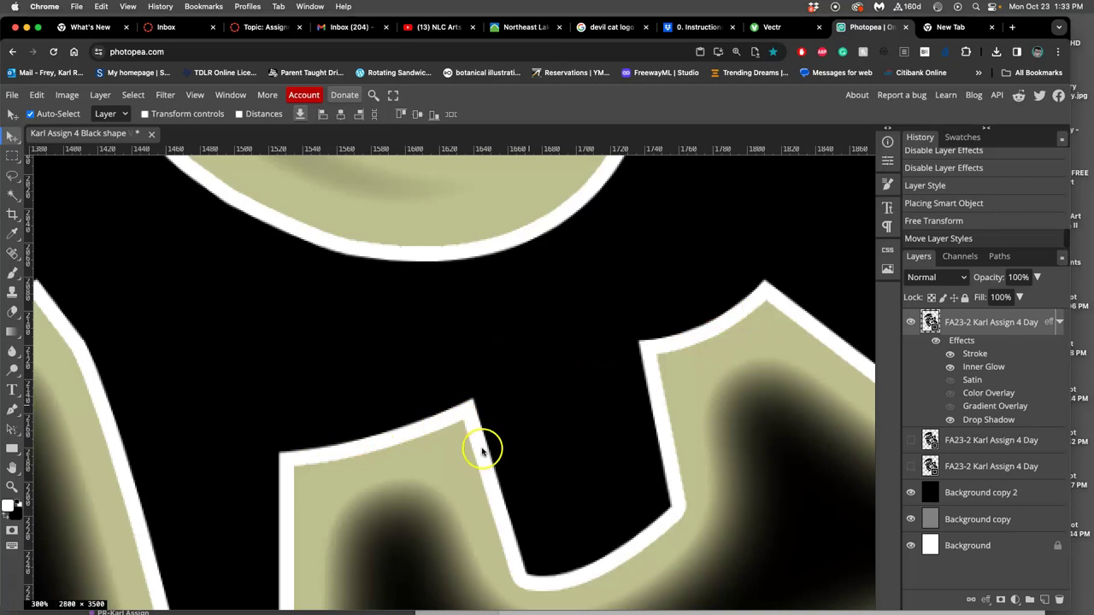
{"action": "scroll", "coordinate": [481, 447], "scroll_direction": "down", "scroll_amount": 3}
{"action": "scroll", "coordinate": [509, 430], "scroll_direction": "down", "scroll_amount": 4}
{"action": "scroll", "coordinate": [516, 430], "scroll_direction": "down", "scroll_amount": 8}
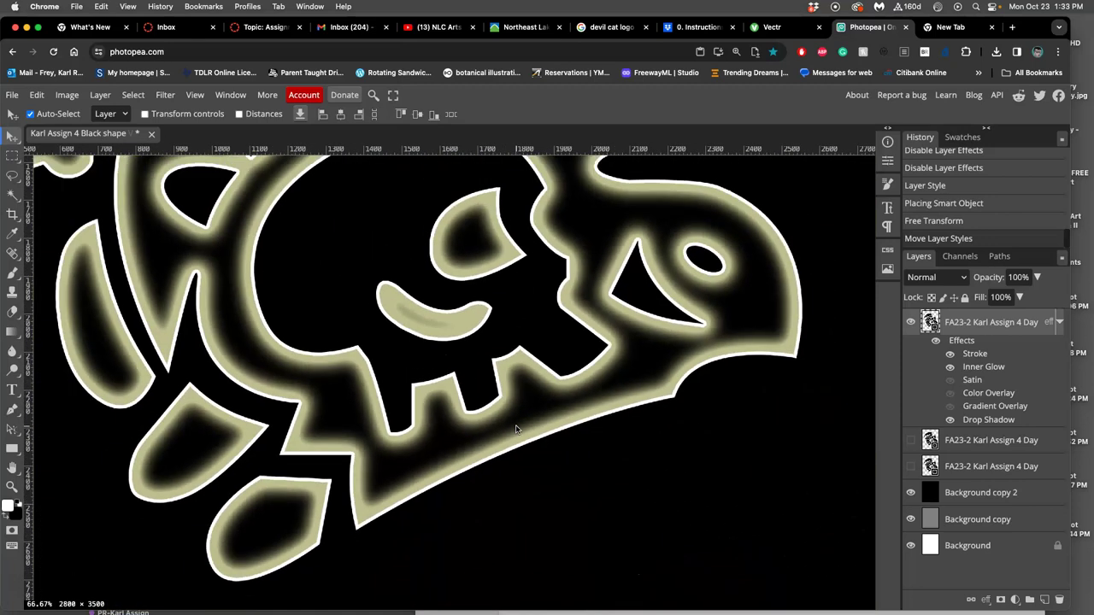
{"action": "scroll", "coordinate": [516, 430], "scroll_direction": "up", "scroll_amount": 1}
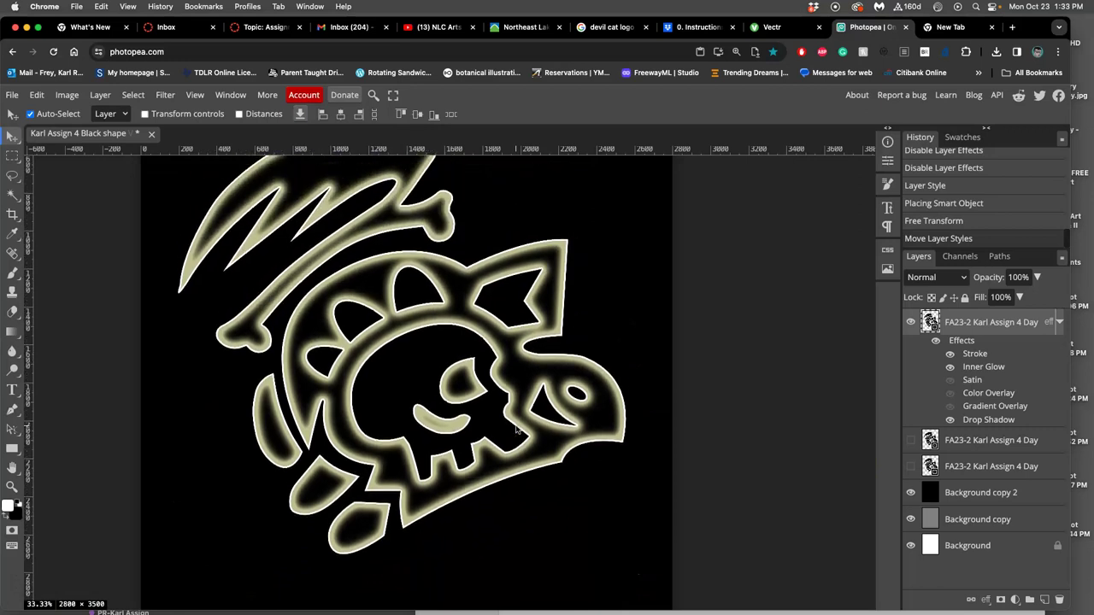
{"action": "scroll", "coordinate": [516, 429], "scroll_direction": "down", "scroll_amount": 1}
{"action": "scroll", "coordinate": [521, 419], "scroll_direction": "left", "scroll_amount": 2}
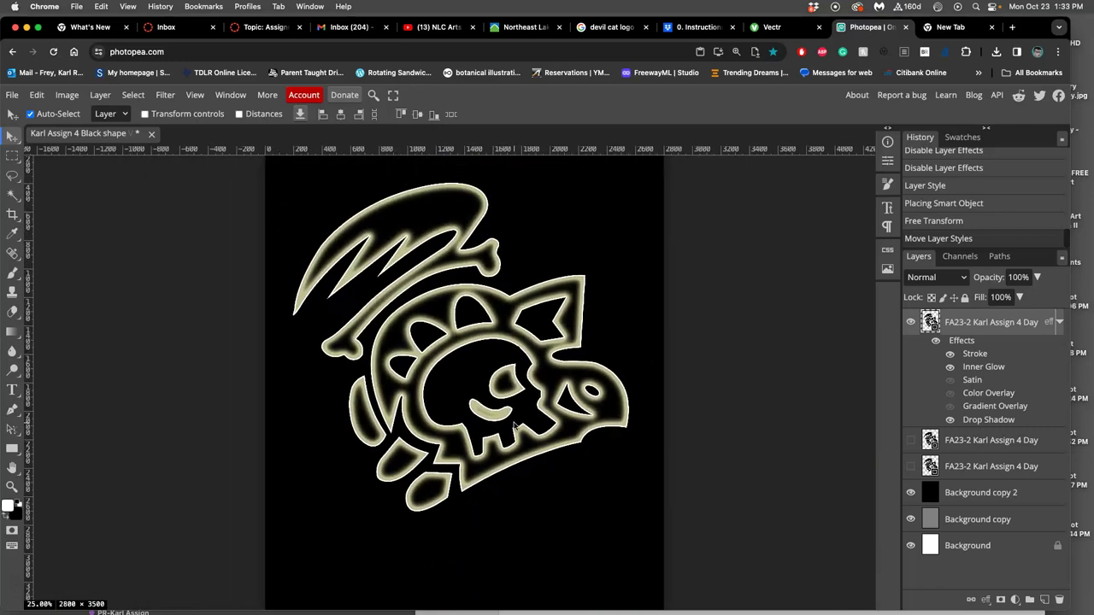
{"action": "left_click", "coordinate": [528, 400]}
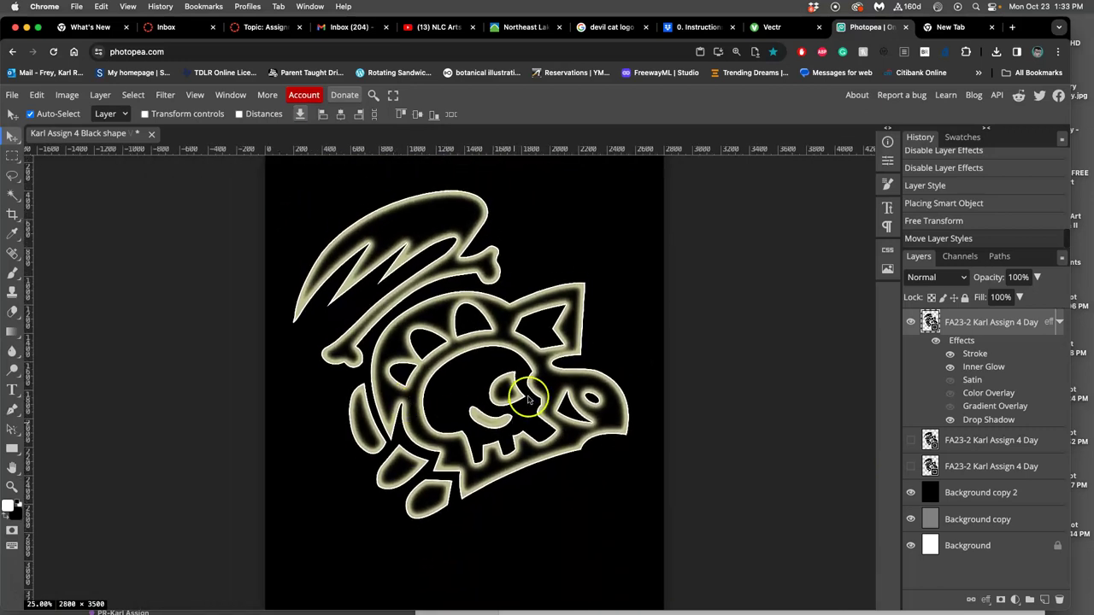
{"action": "left_click", "coordinate": [909, 494]}
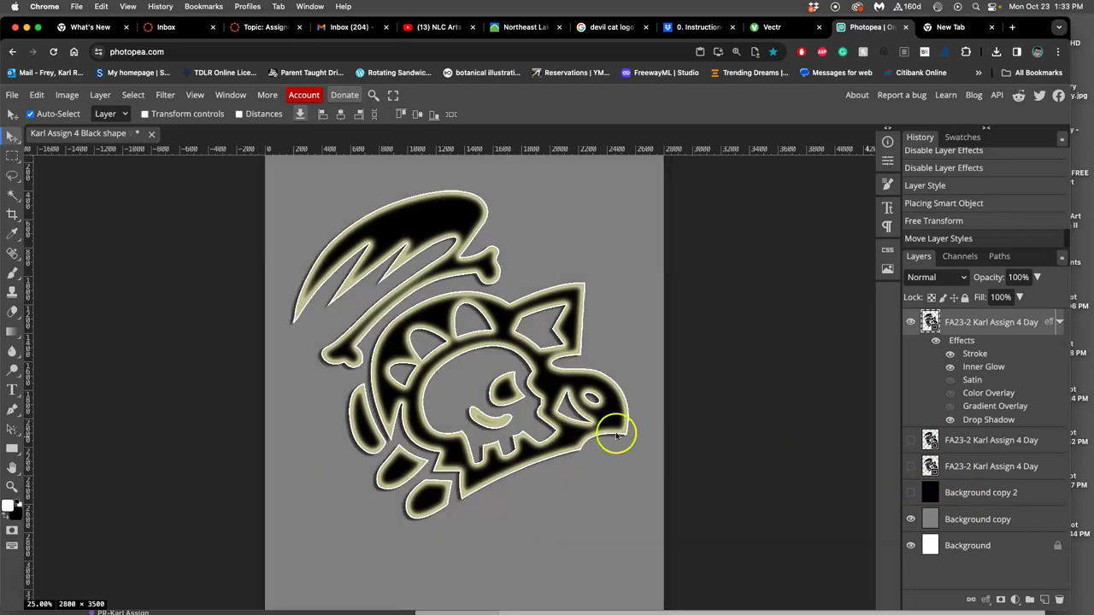
{"action": "left_click", "coordinate": [911, 519]}
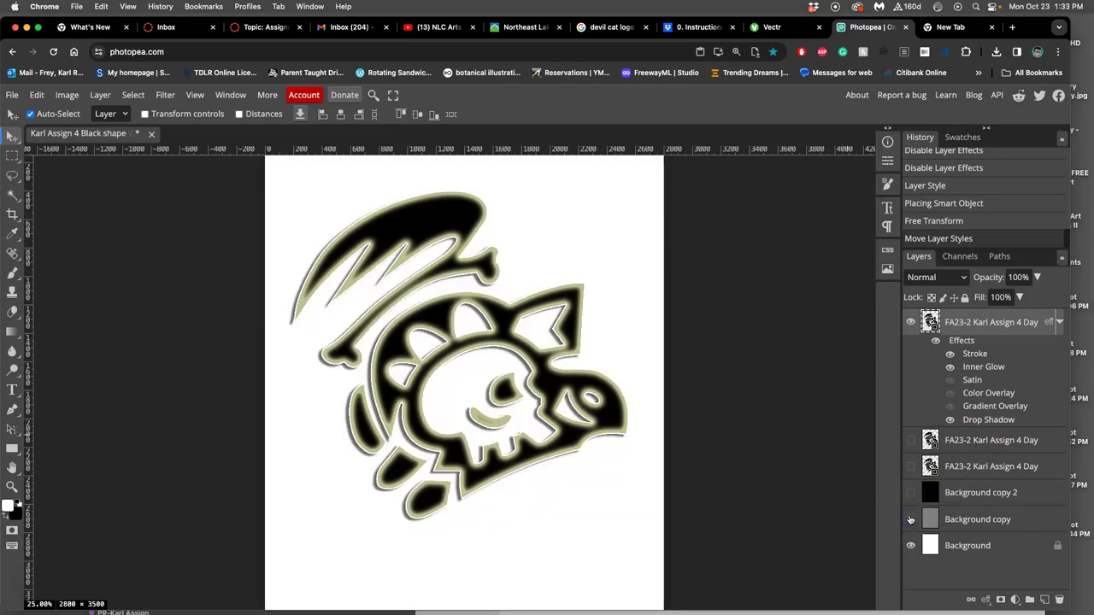
{"action": "left_click", "coordinate": [910, 494]}
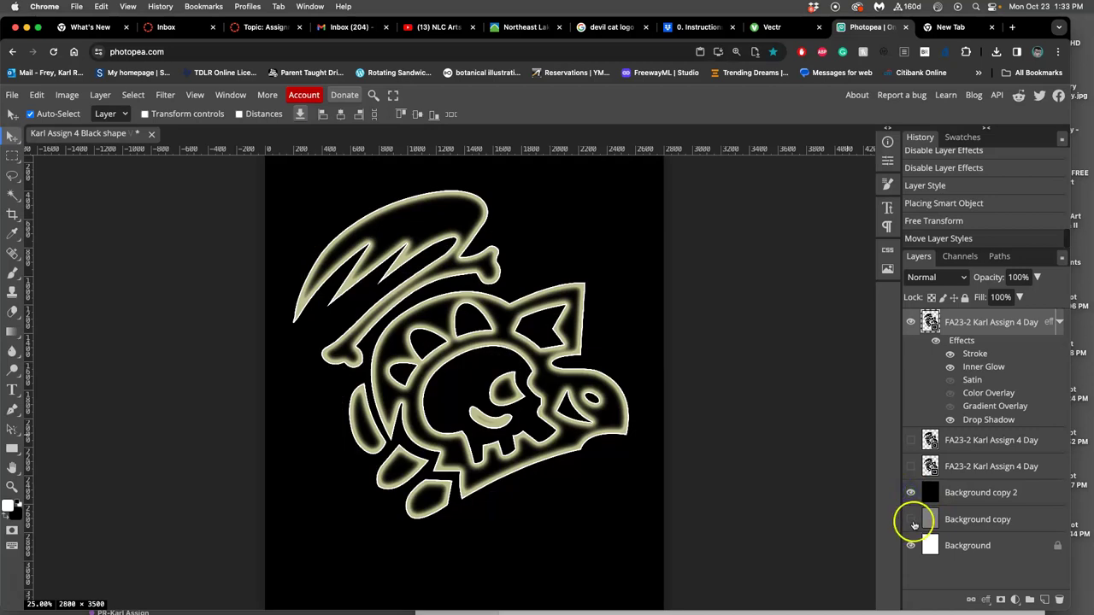
Turn Color and Gradient Overlays back on, with Color Overlay at 50% opacity.
{"action": "left_click", "coordinate": [948, 394]}
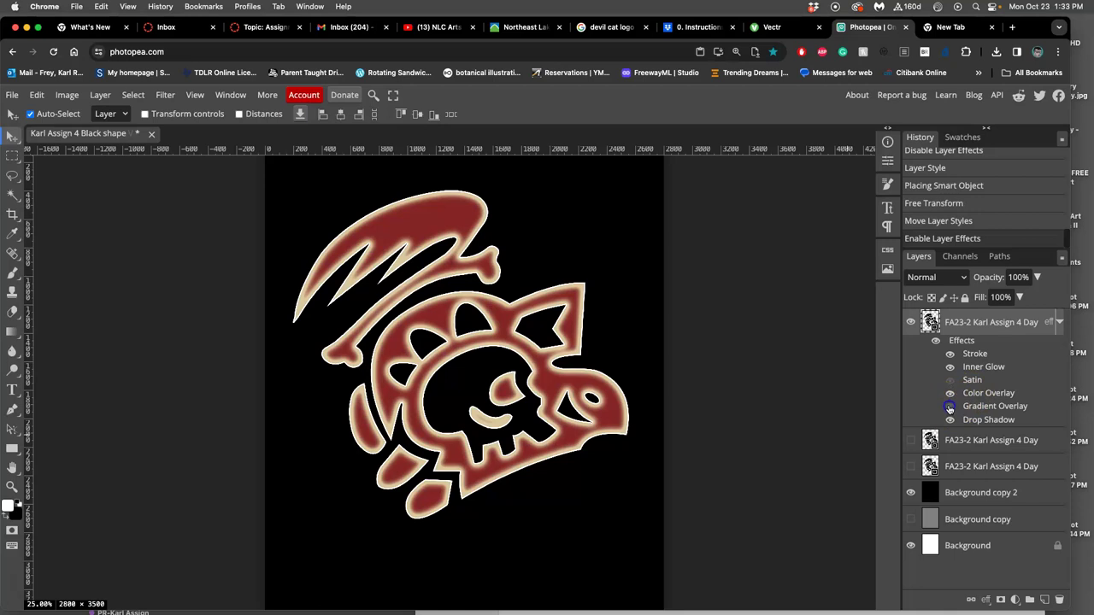
{"action": "left_click", "coordinate": [949, 406]}
{"action": "double_click", "coordinate": [984, 393]}
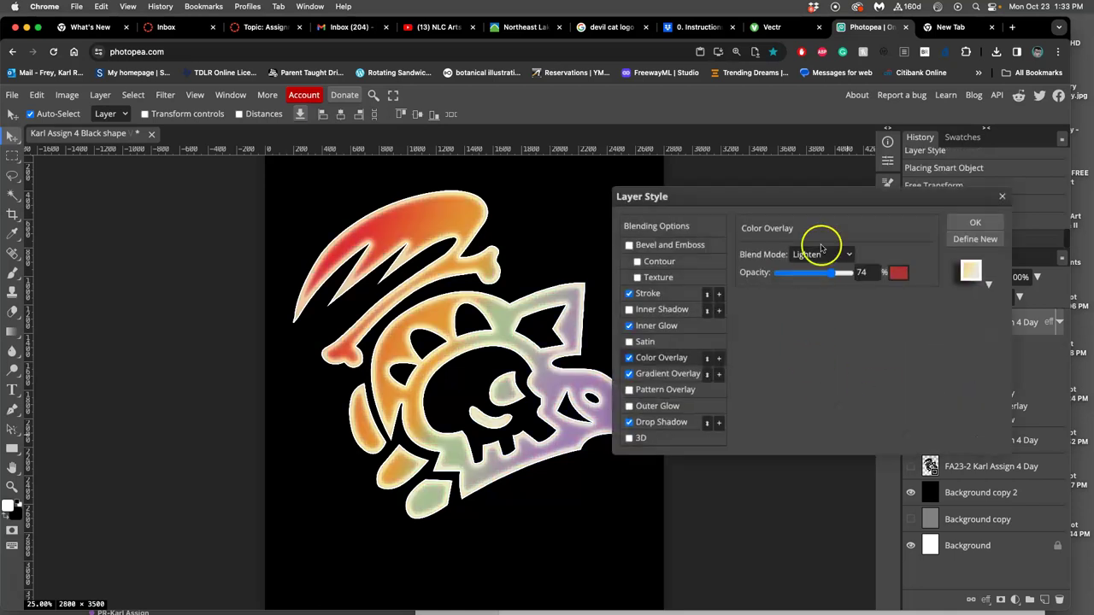
{"action": "left_click_drag", "start_coordinate": [838, 272], "coordinate": [824, 276]}
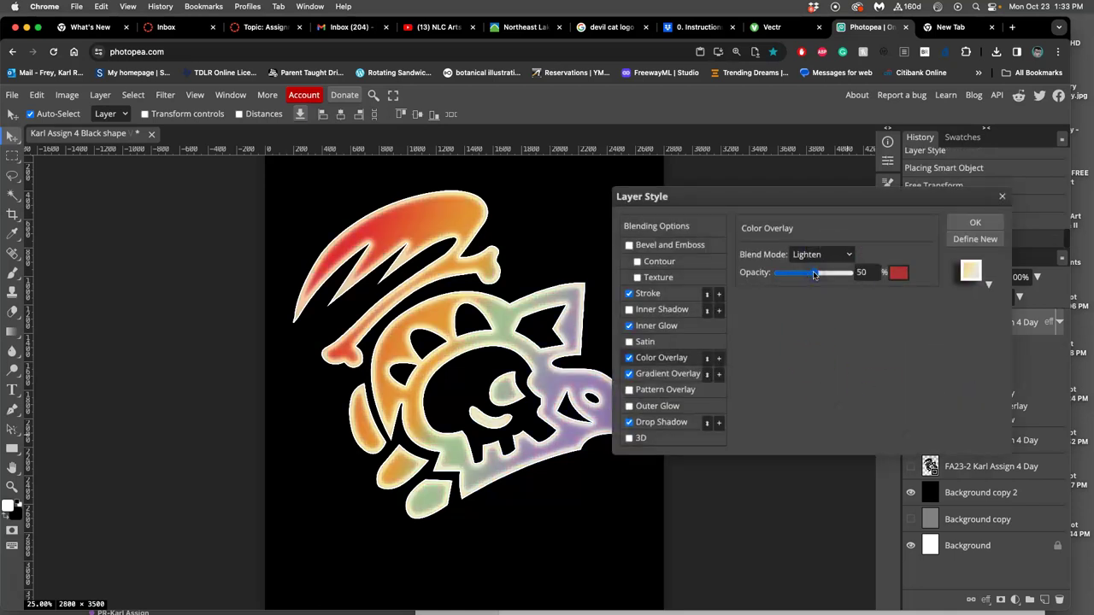
{"action": "left_click", "coordinate": [957, 223]}
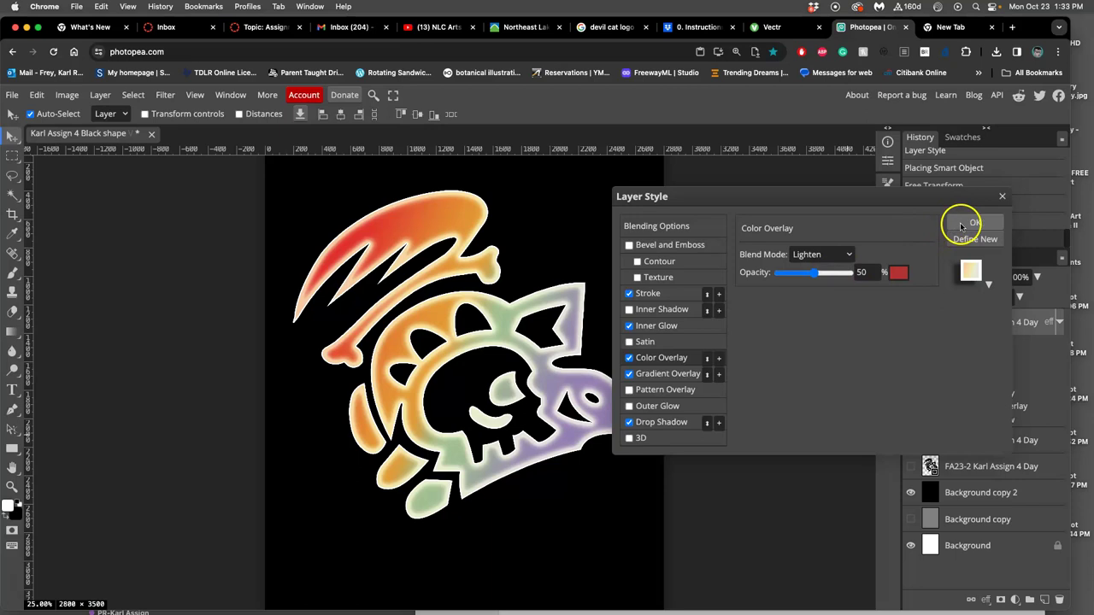
{"action": "left_click", "coordinate": [961, 225]}
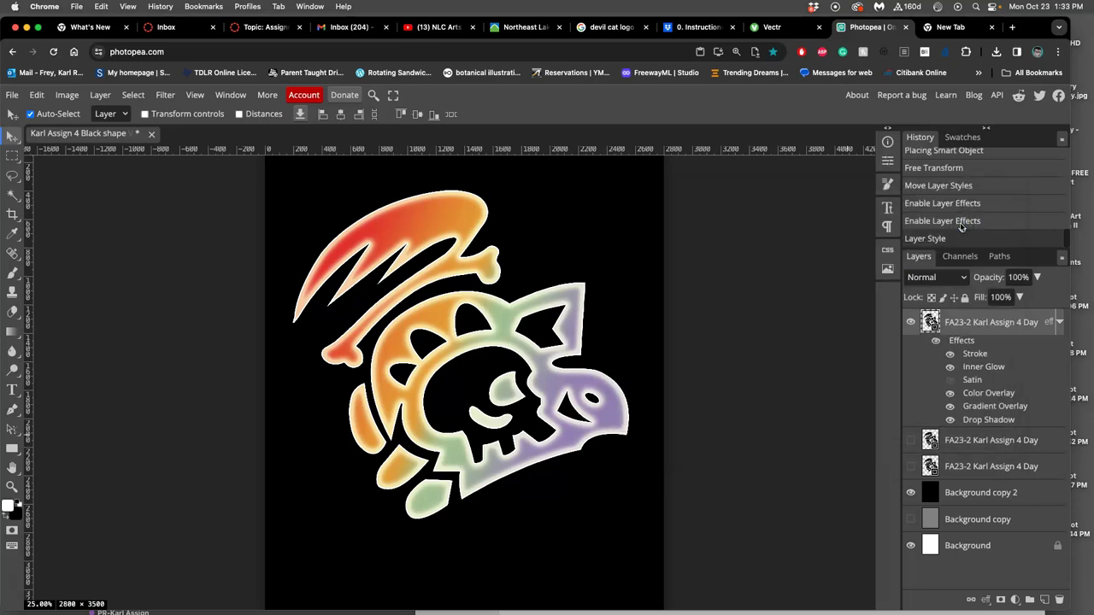
Try a pink pattern Bevel and Emboss texture at scale 7% and depth -96, then apply.
{"action": "double_click", "coordinate": [963, 341]}
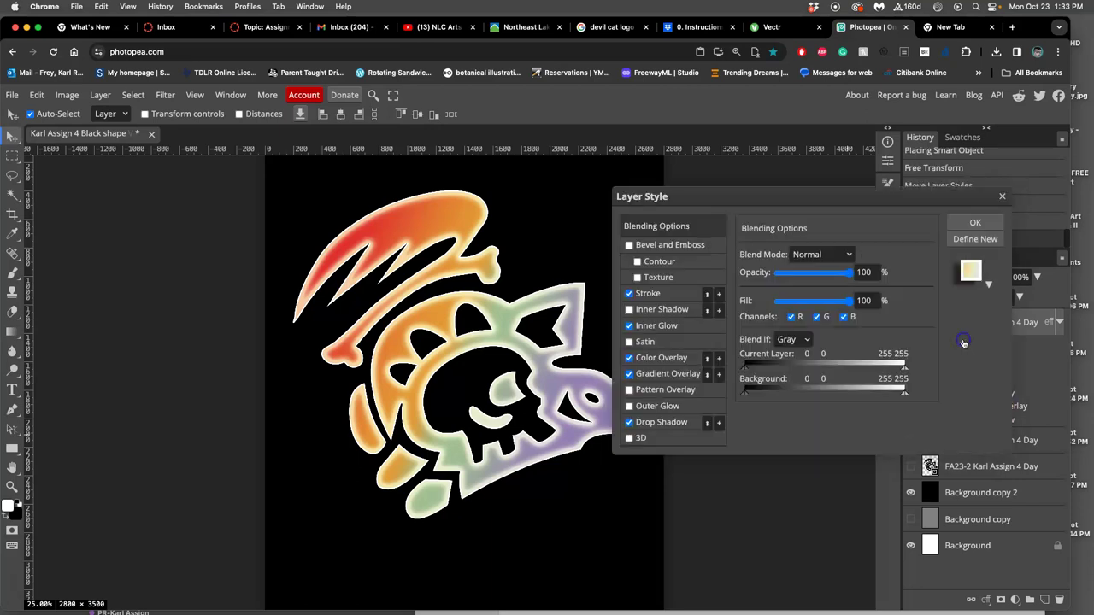
{"action": "left_click", "coordinate": [638, 278]}
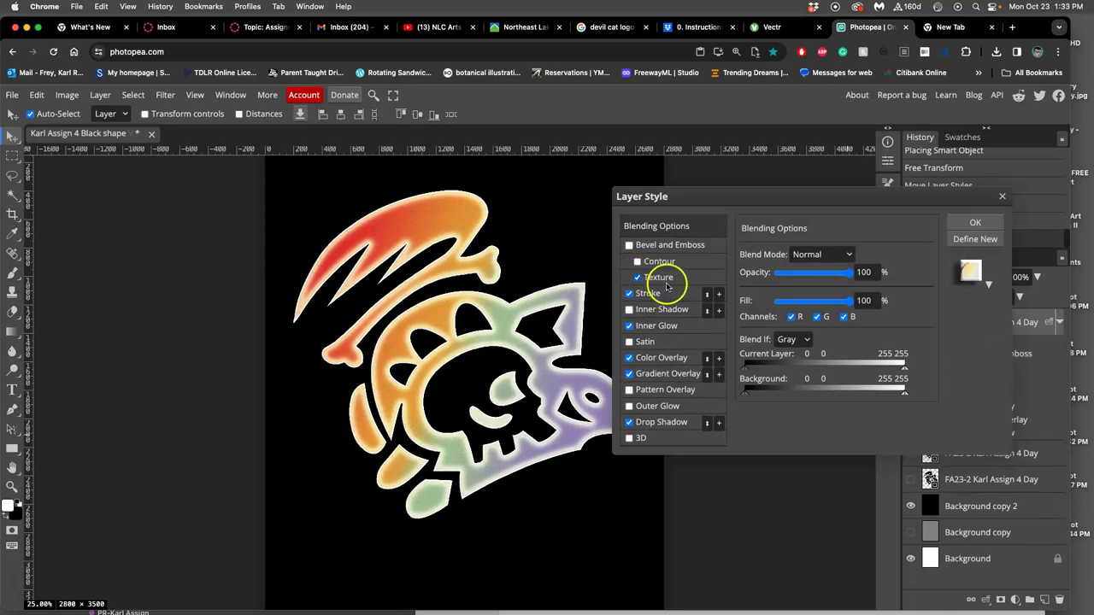
{"action": "left_click", "coordinate": [666, 278]}
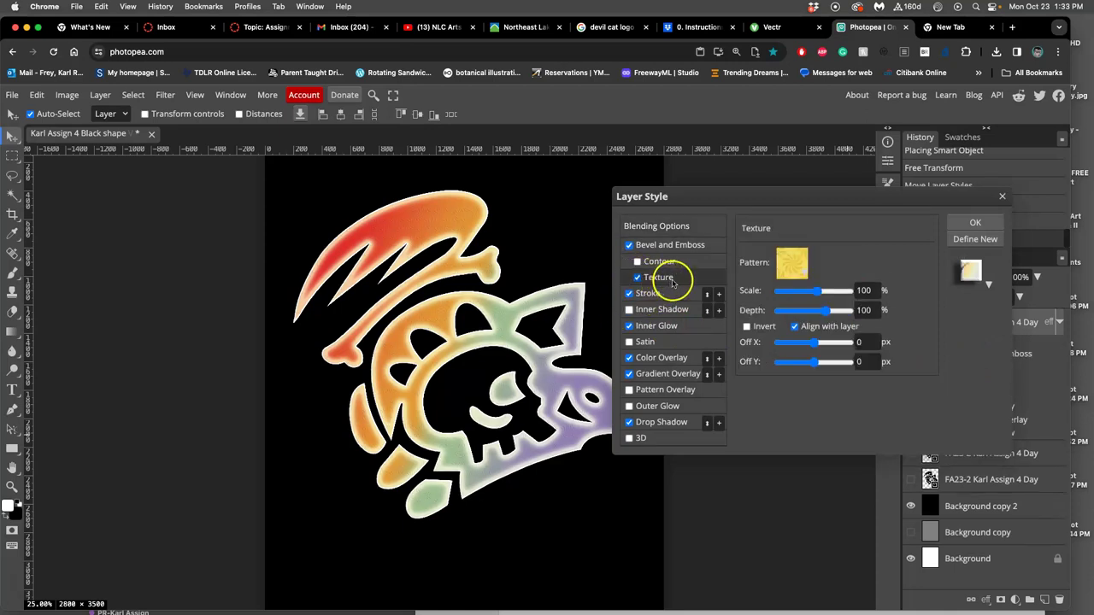
{"action": "left_click", "coordinate": [793, 265]}
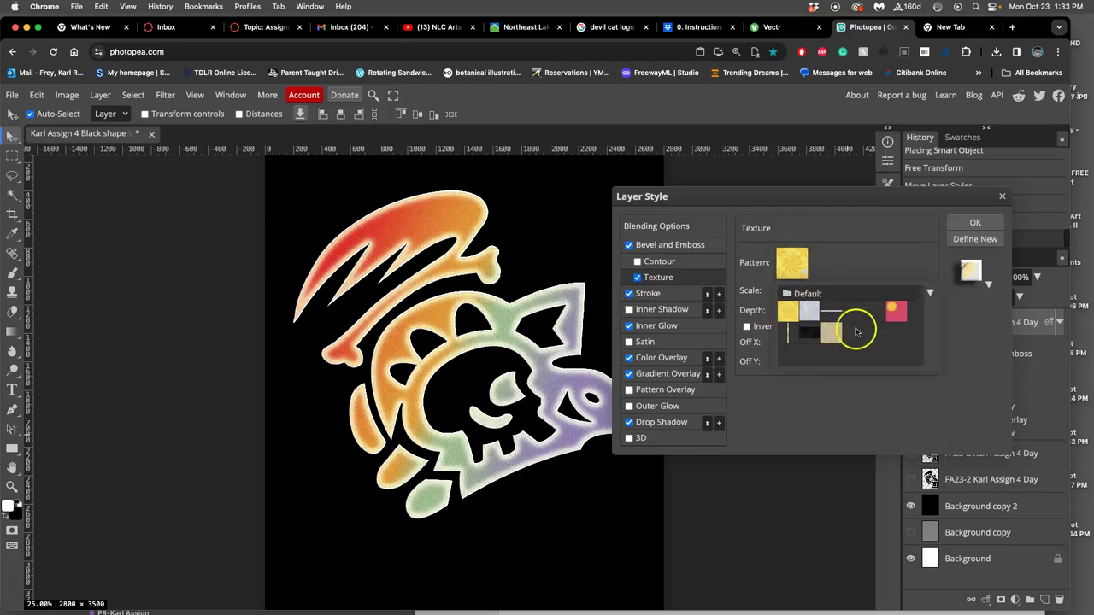
{"action": "left_click", "coordinate": [894, 308]}
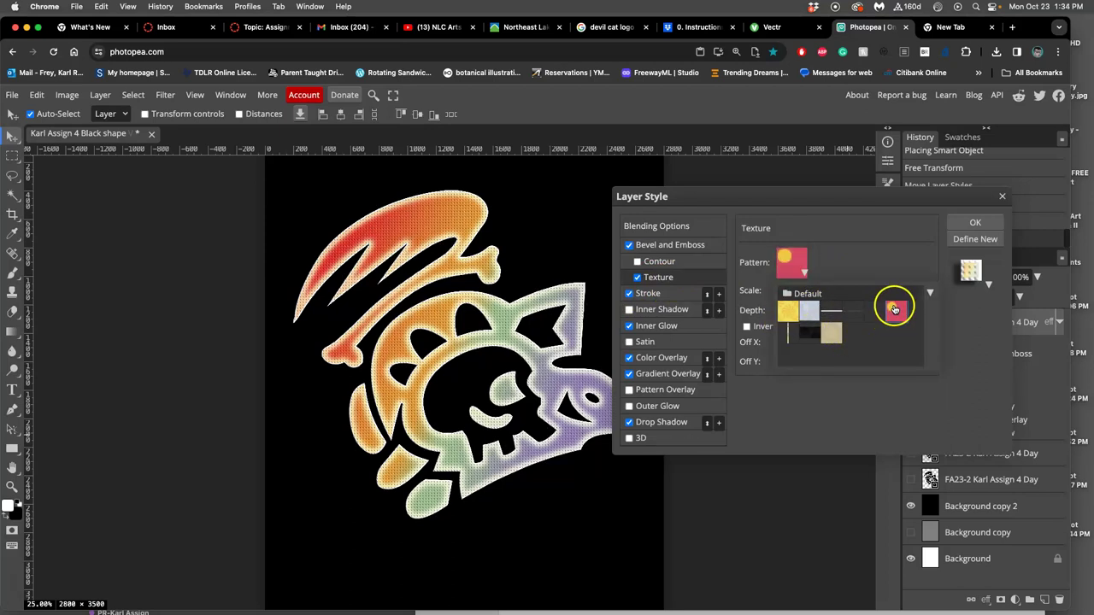
{"action": "left_click_drag", "start_coordinate": [817, 293], "coordinate": [783, 294]}
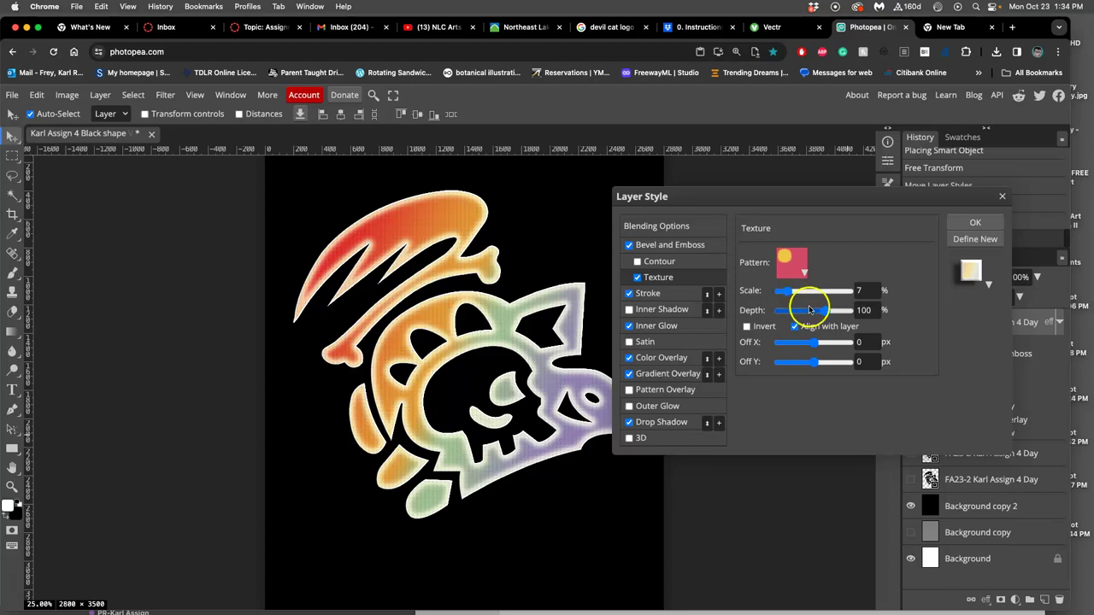
{"action": "left_click", "coordinate": [794, 312]}
{"action": "left_click_drag", "start_coordinate": [790, 315], "coordinate": [800, 313]}
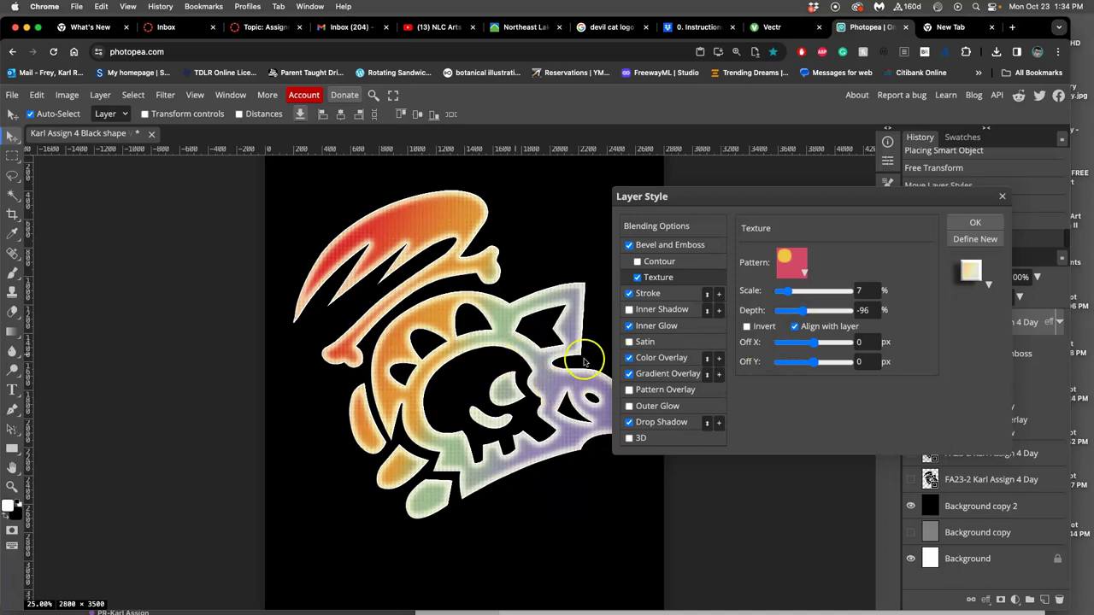
{"action": "scroll", "coordinate": [584, 362], "scroll_direction": "up", "scroll_amount": 5}
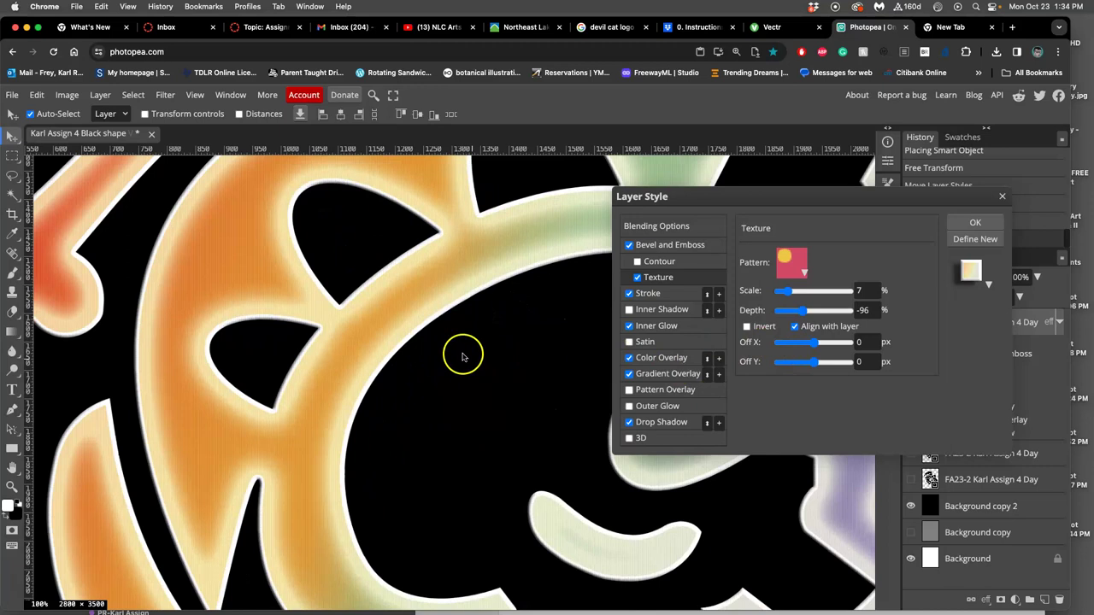
{"action": "scroll", "coordinate": [461, 357], "scroll_direction": "up", "scroll_amount": 3}
{"action": "scroll", "coordinate": [459, 349], "scroll_direction": "up", "scroll_amount": 5}
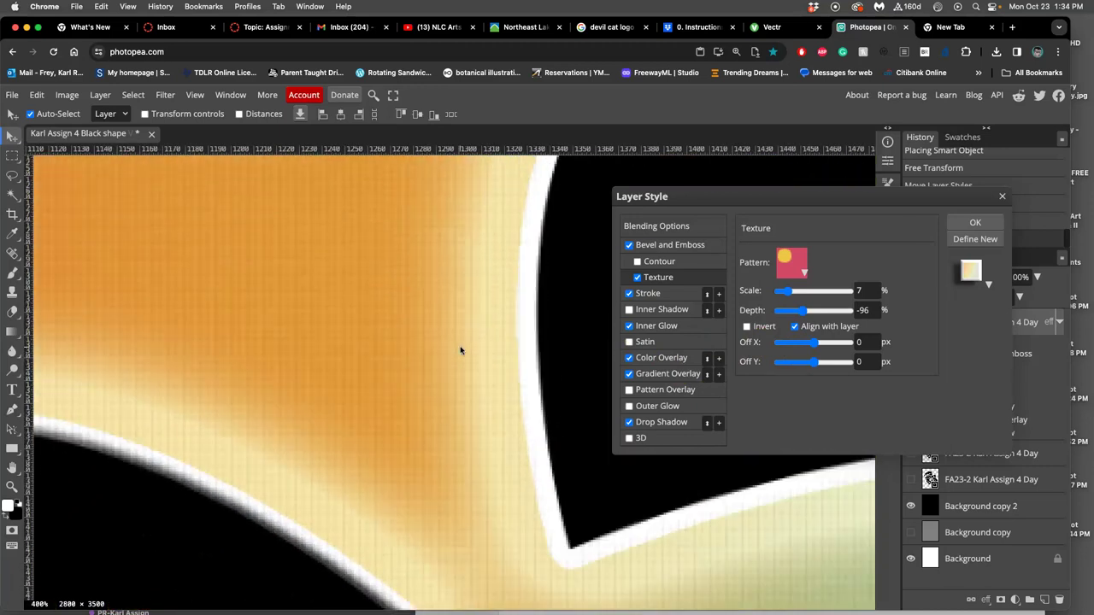
{"action": "scroll", "coordinate": [460, 349], "scroll_direction": "down", "scroll_amount": 10}
{"action": "scroll", "coordinate": [467, 350], "scroll_direction": "down", "scroll_amount": 3}
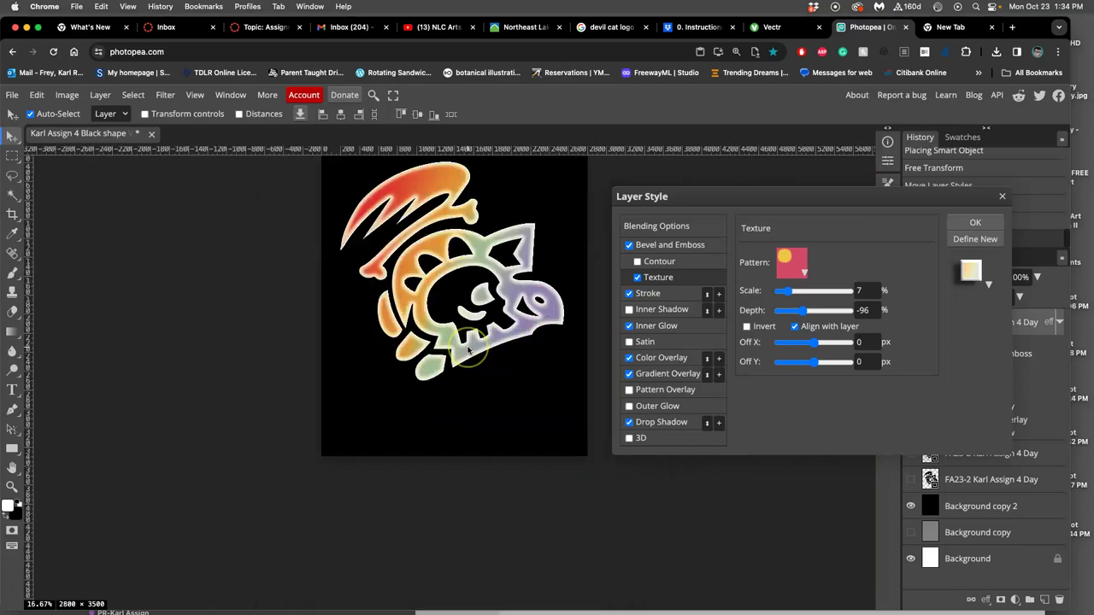
{"action": "scroll", "coordinate": [469, 349], "scroll_direction": "up", "scroll_amount": 3}
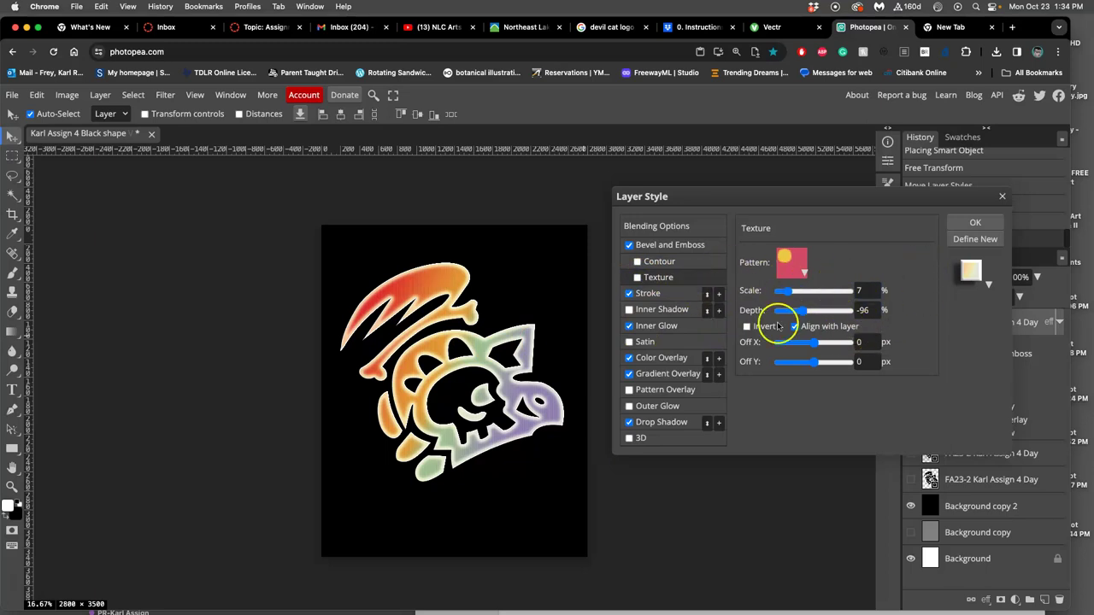
{"action": "left_click", "coordinate": [975, 222]}
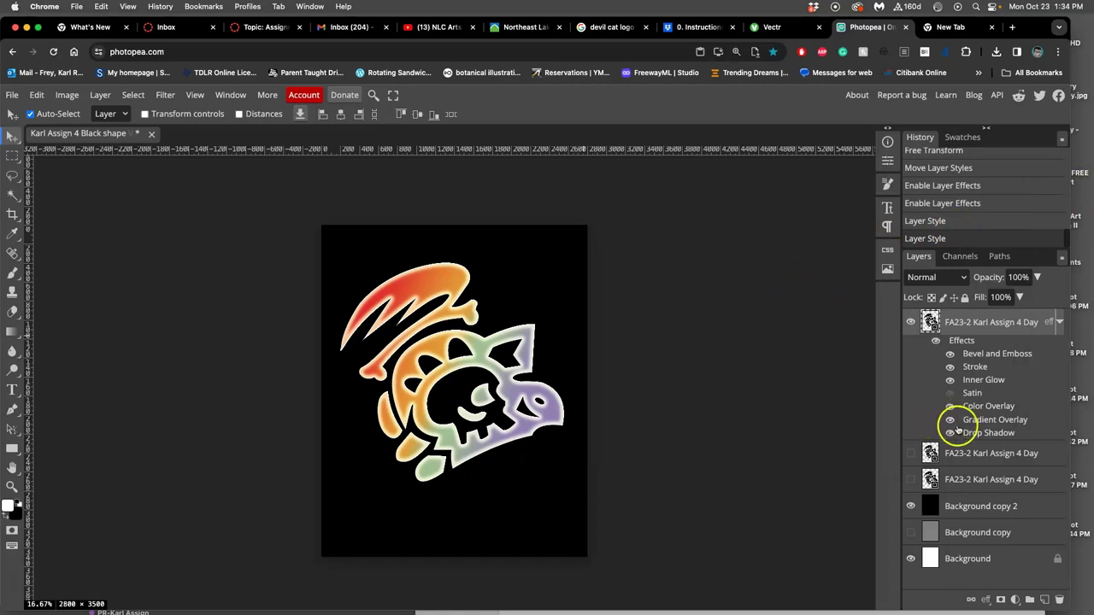
Hide the black Background copy 2 and white Background layers for transparency.
{"action": "left_click", "coordinate": [910, 507]}
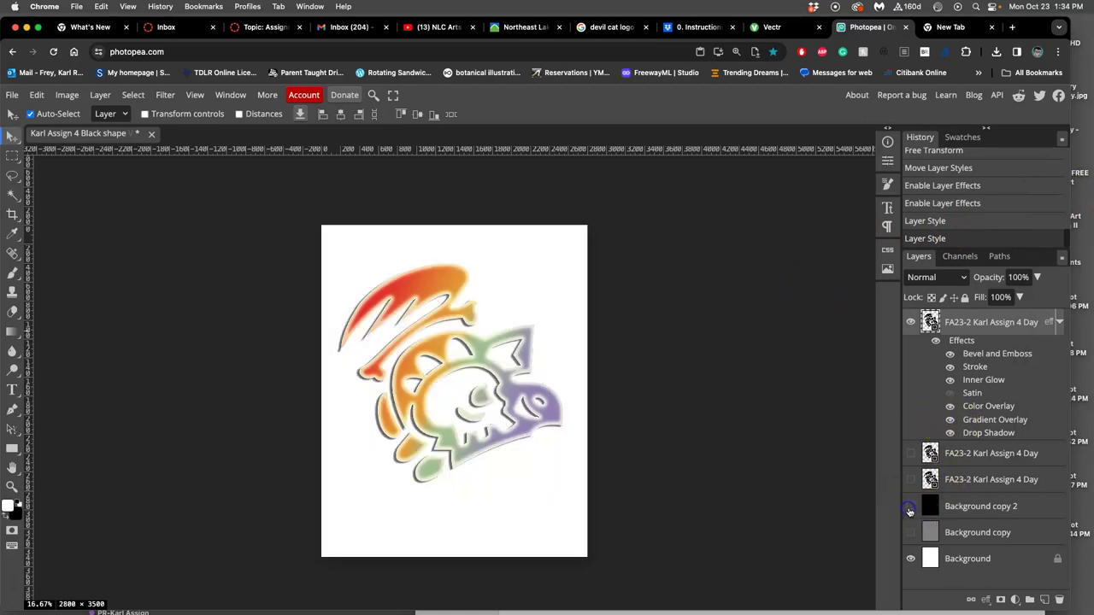
{"action": "left_click", "coordinate": [910, 558]}
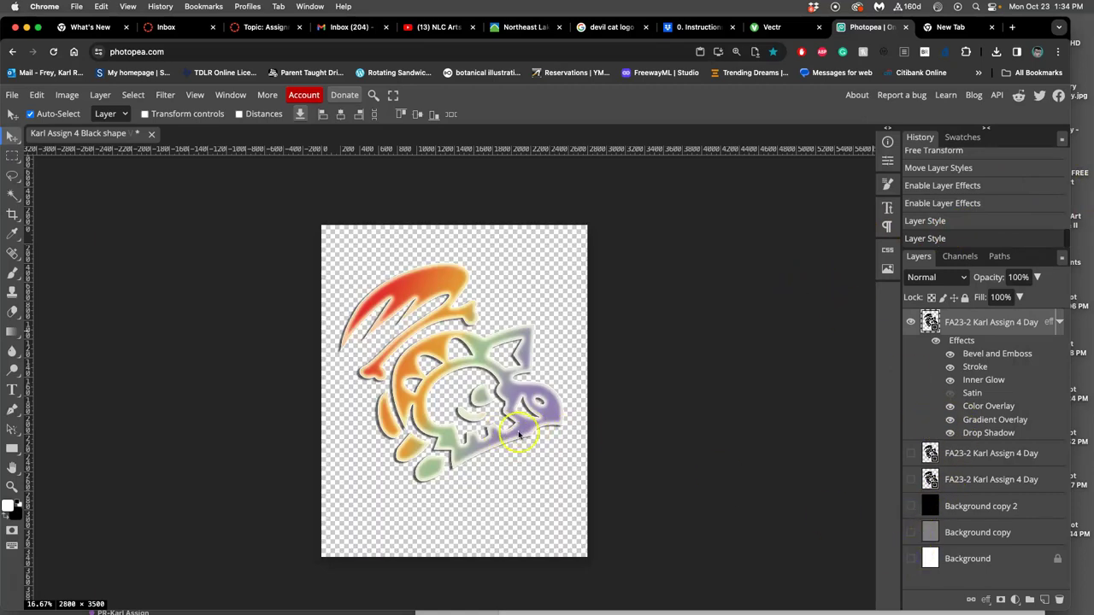
{"action": "scroll", "coordinate": [523, 435], "scroll_direction": "right", "scroll_amount": 3}
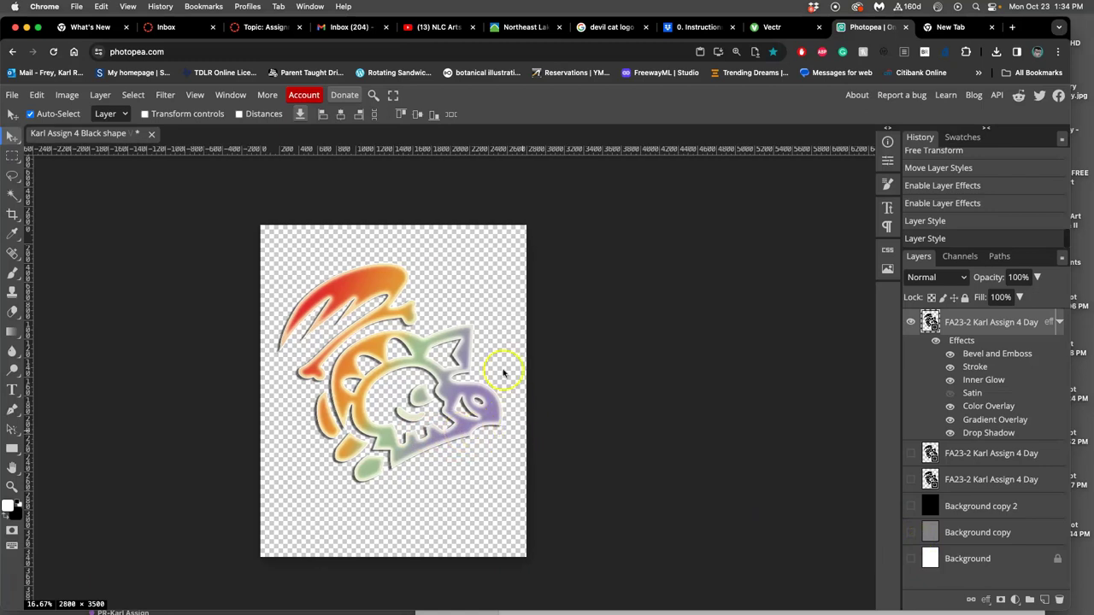
Export the logo as a 2800 × 3500 px PNG and dismiss the ad-blocker notice.
{"action": "left_click", "coordinate": [14, 95]}
{"action": "mouse_move", "coordinate": [38, 285]}
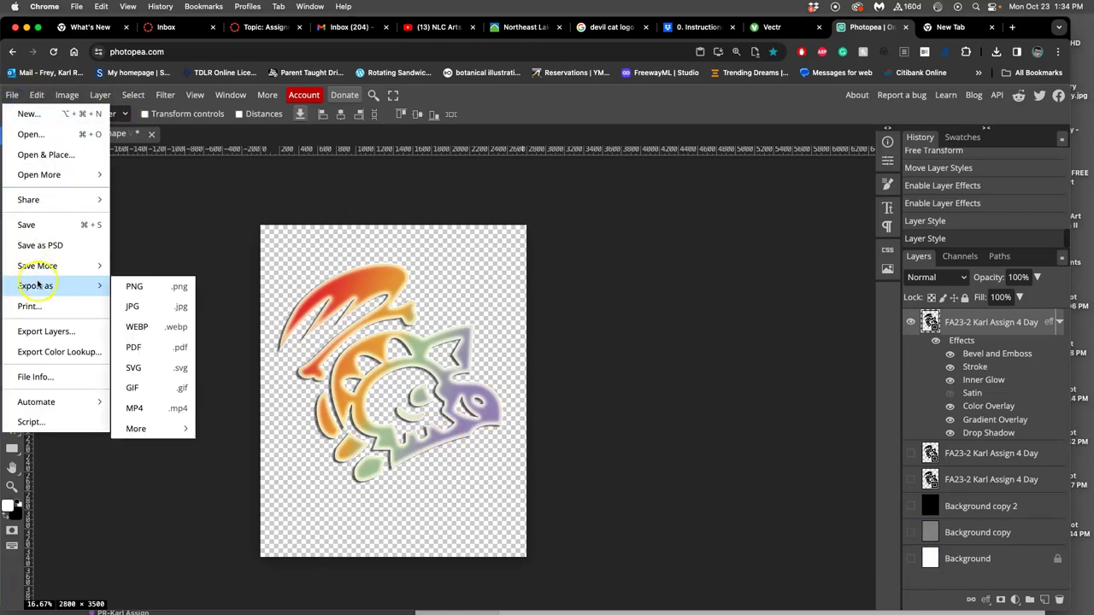
{"action": "left_click", "coordinate": [154, 288]}
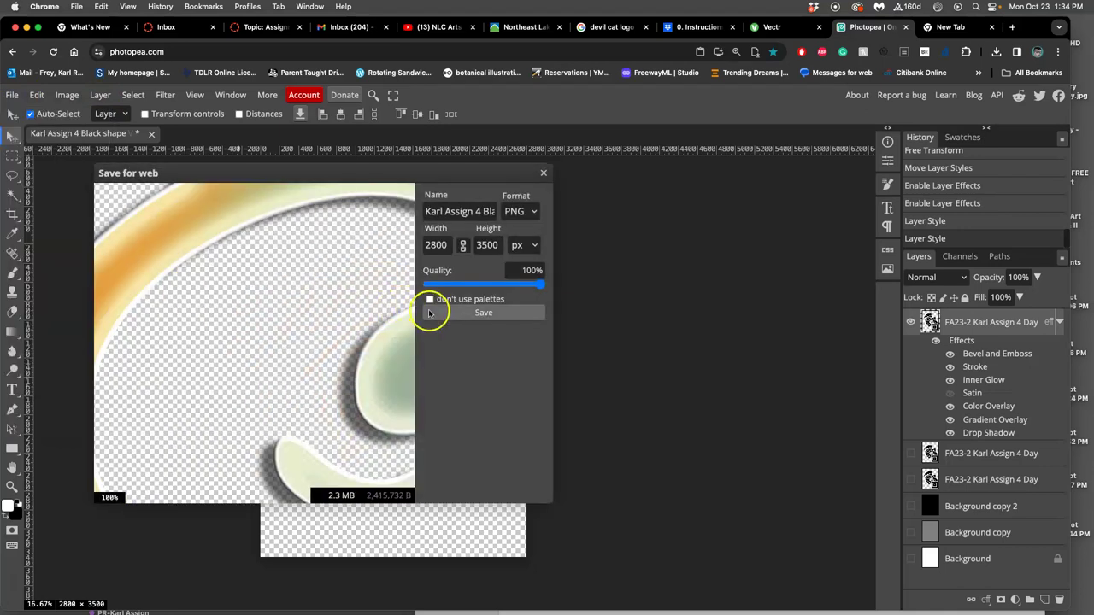
{"action": "left_click", "coordinate": [439, 314]}
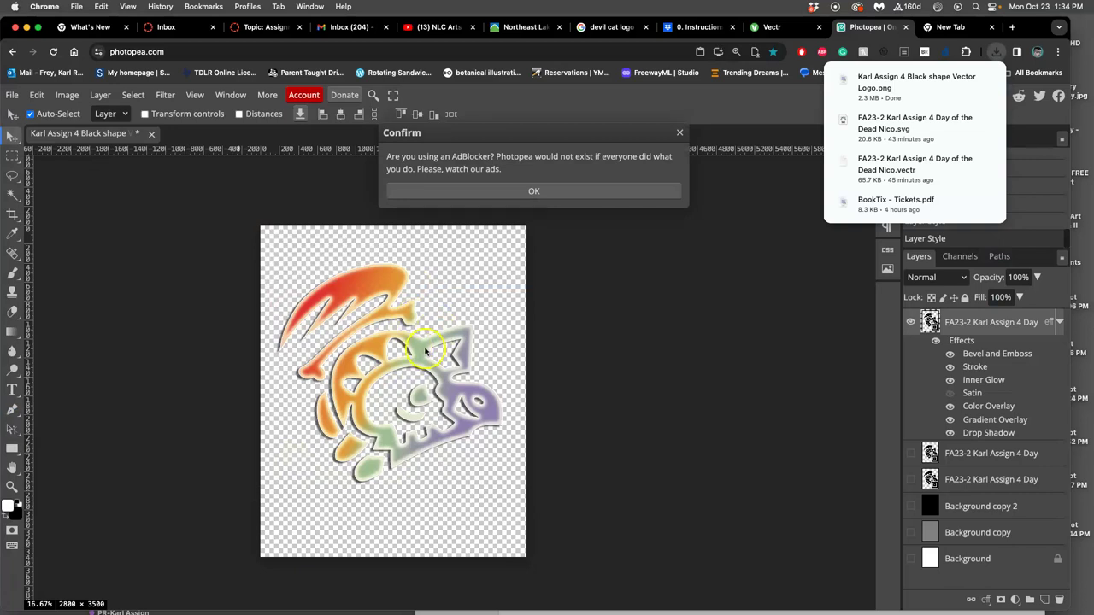
{"action": "left_click", "coordinate": [578, 190]}
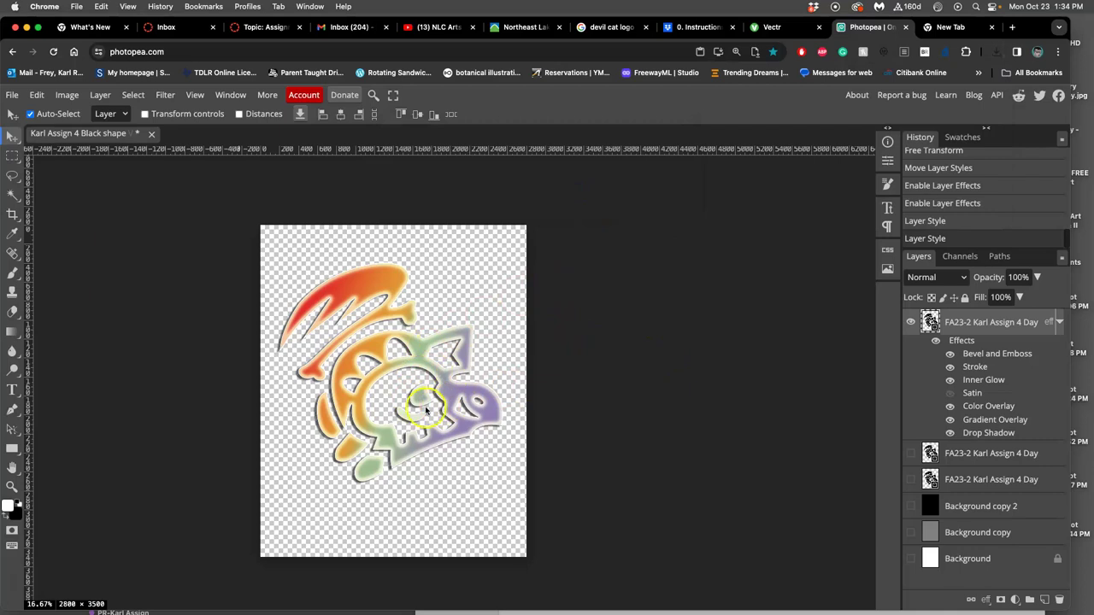
Lasso around the skull's eye and copy it to a new Layer 1 with Ctrl+J.
{"action": "scroll", "coordinate": [427, 409], "scroll_direction": "up", "scroll_amount": 5}
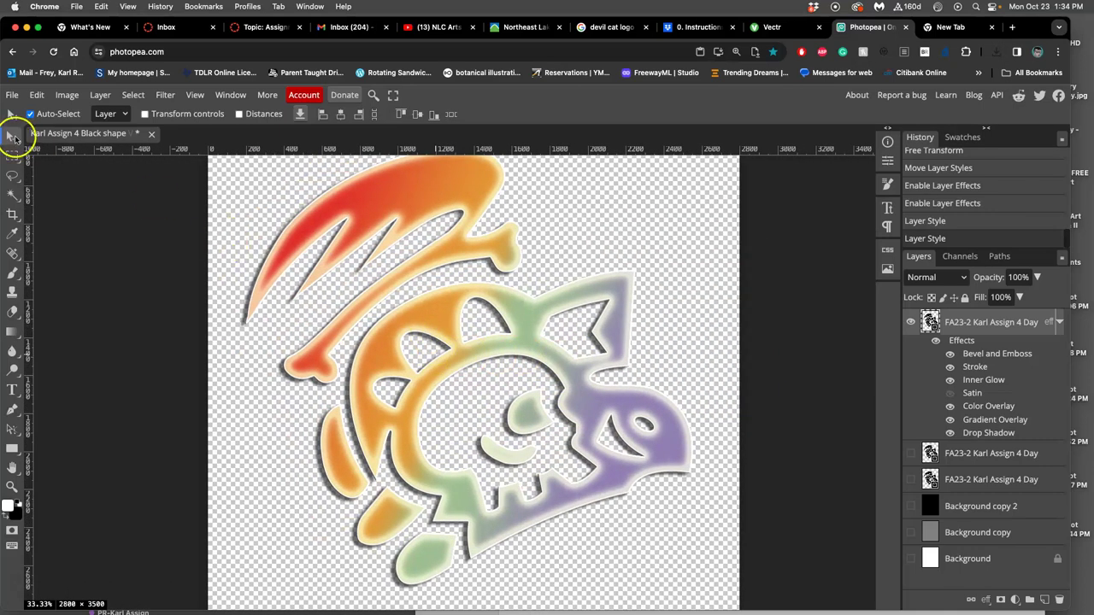
{"action": "left_click", "coordinate": [12, 175]}
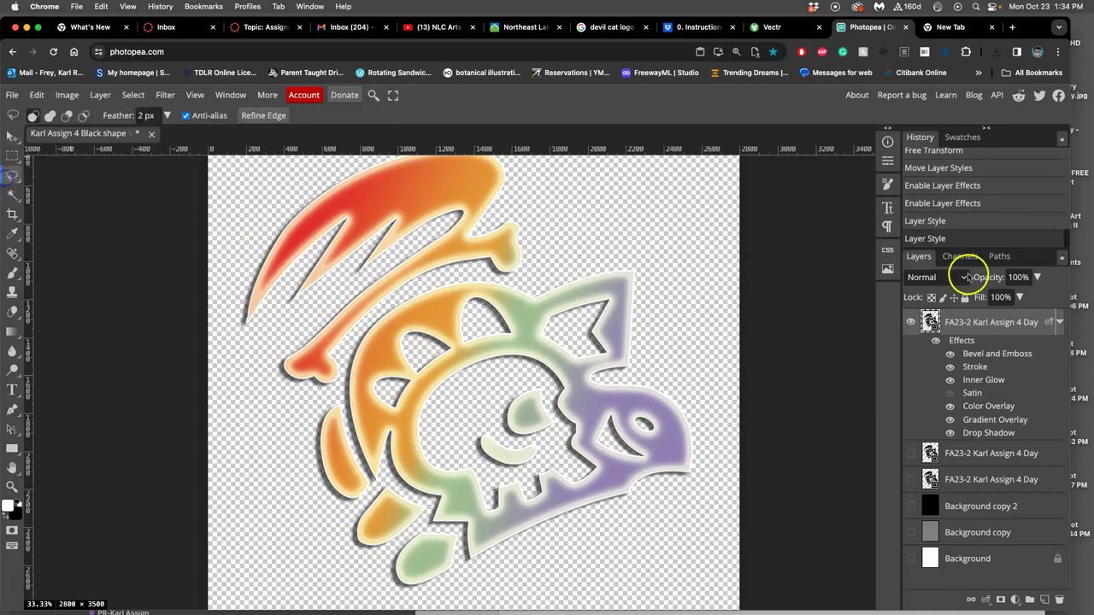
{"action": "left_click_drag", "start_coordinate": [524, 370], "coordinate": [485, 391]}
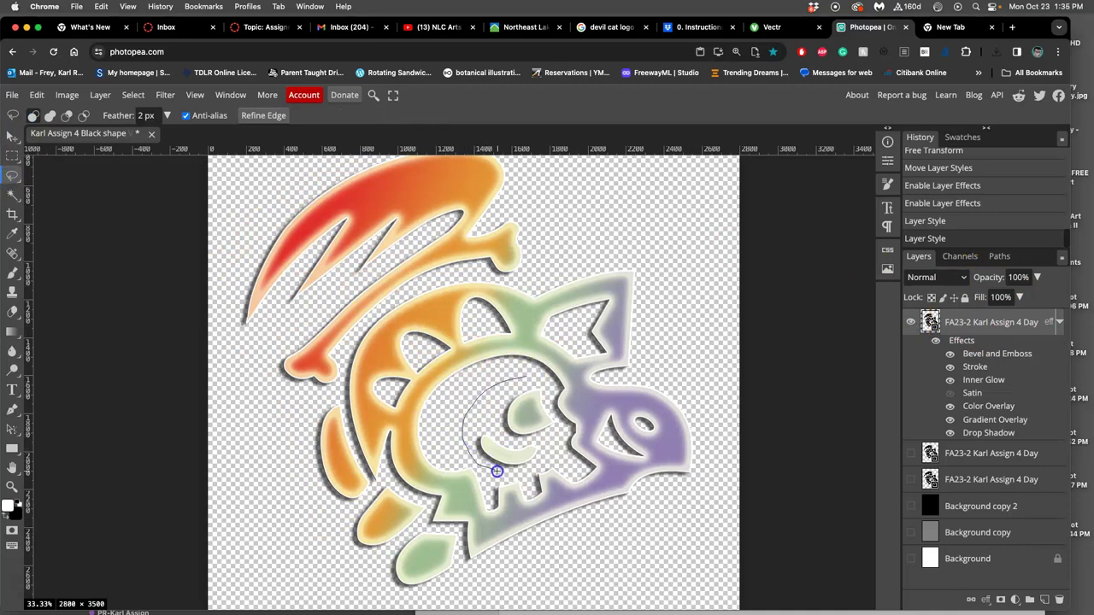
{"action": "left_click_drag", "start_coordinate": [497, 471], "coordinate": [500, 468]}
{"action": "left_click", "coordinate": [551, 433]}
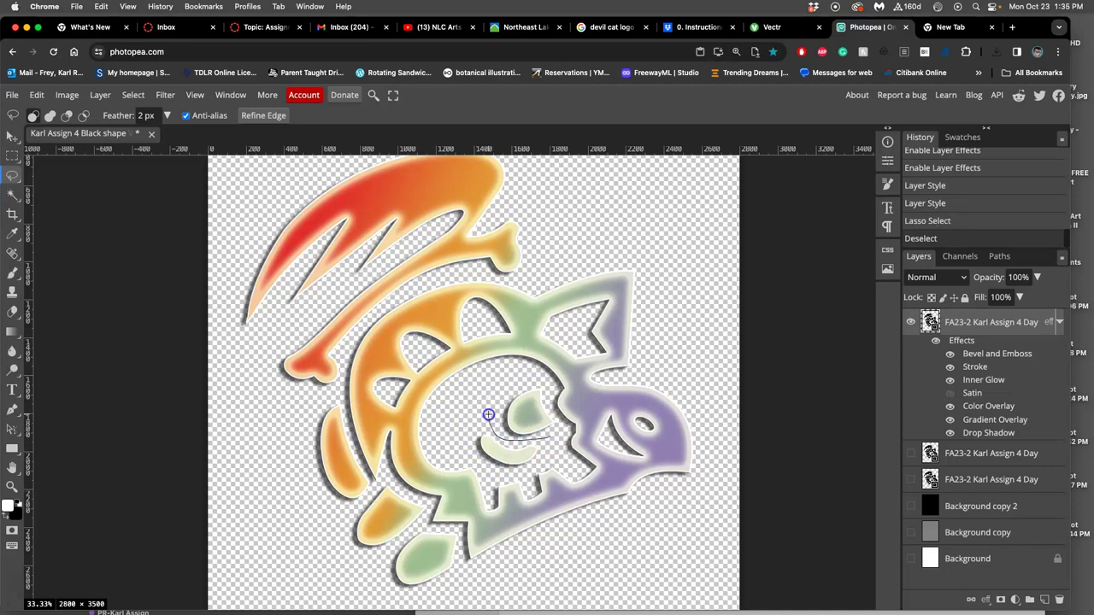
{"action": "left_click_drag", "start_coordinate": [557, 433], "coordinate": [554, 437]}
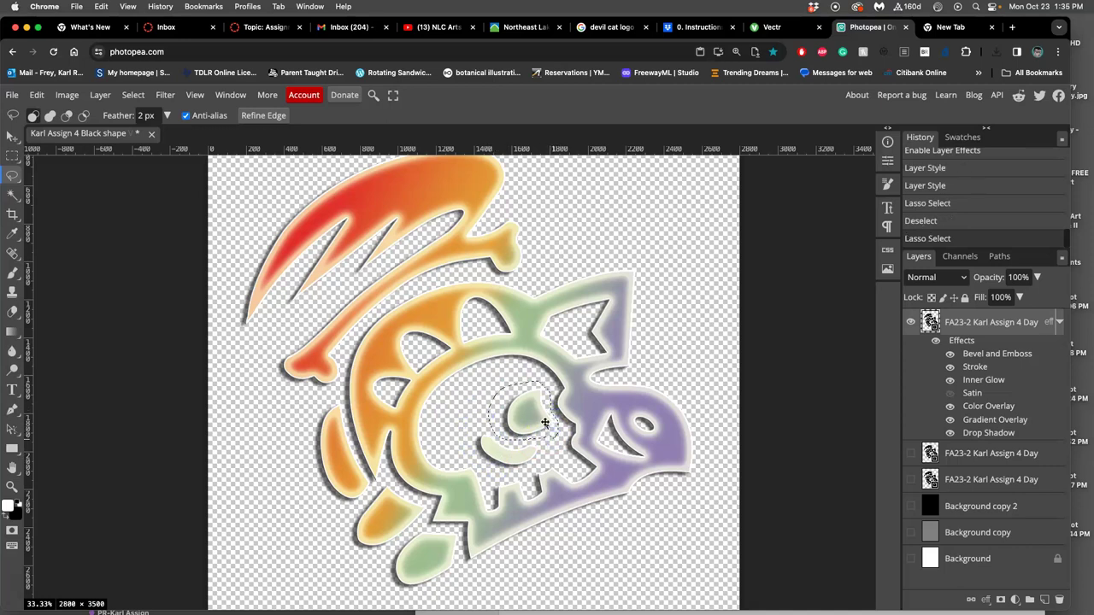
{"action": "key", "text": "super+j"}
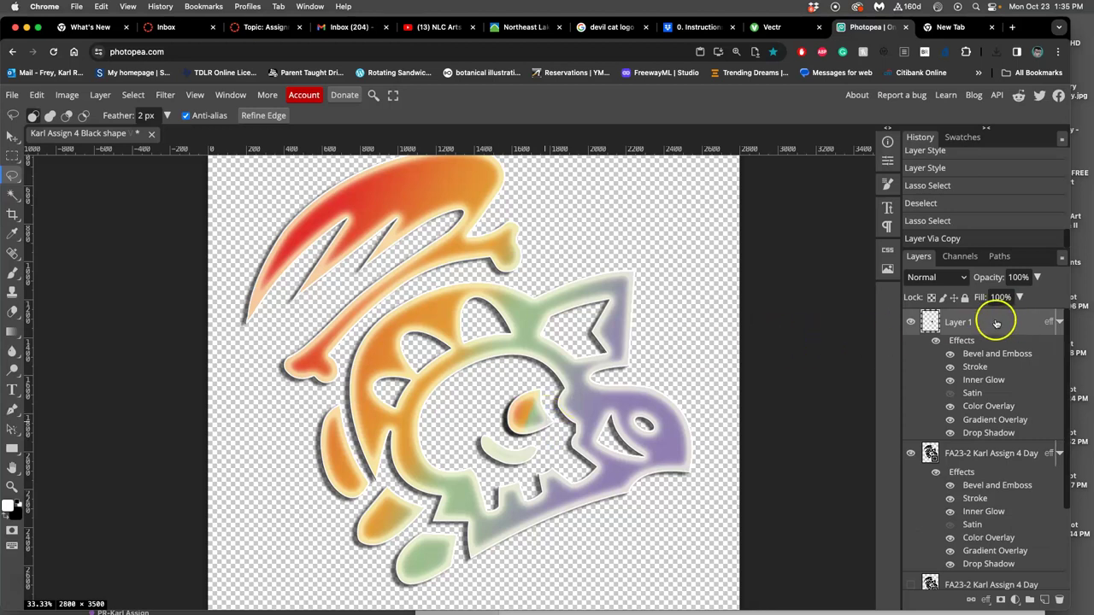
Give the copied eye layer a 100% Normal red Color Overlay and a 51% Inner Glow.
{"action": "double_click", "coordinate": [966, 408]}
{"action": "left_click_drag", "start_coordinate": [816, 276], "coordinate": [855, 274]}
{"action": "left_click", "coordinate": [838, 257]}
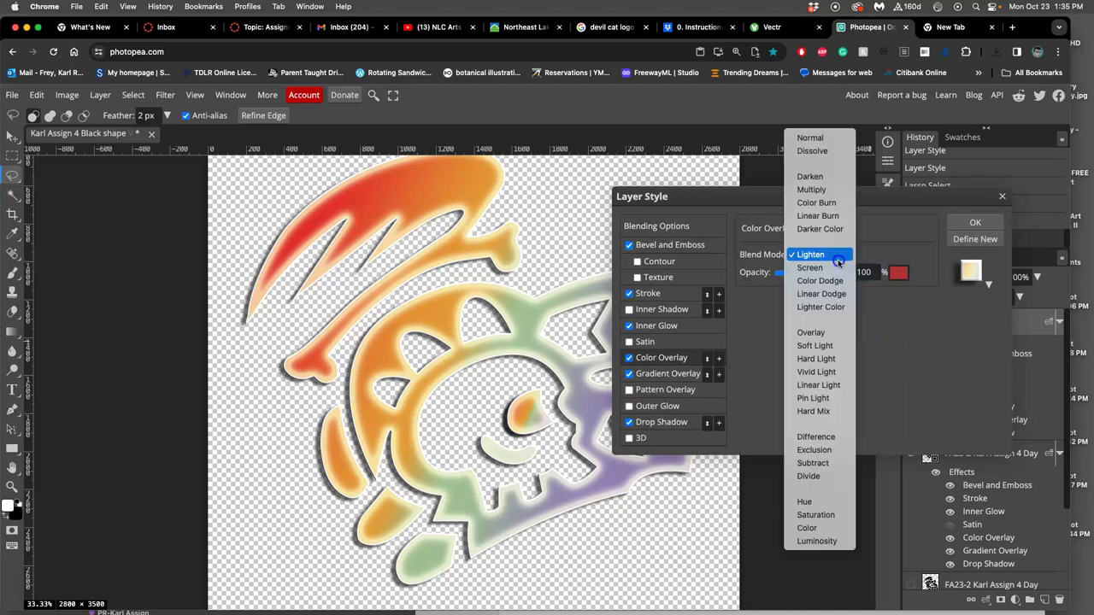
{"action": "left_click", "coordinate": [812, 139]}
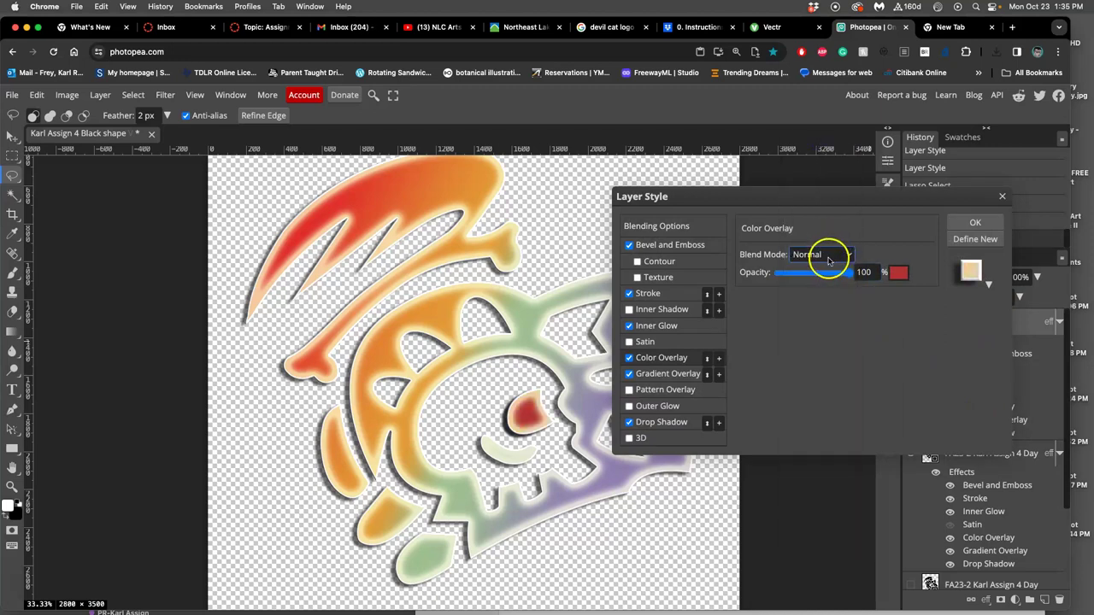
{"action": "left_click", "coordinate": [660, 327]}
{"action": "left_click_drag", "start_coordinate": [832, 272], "coordinate": [812, 273]}
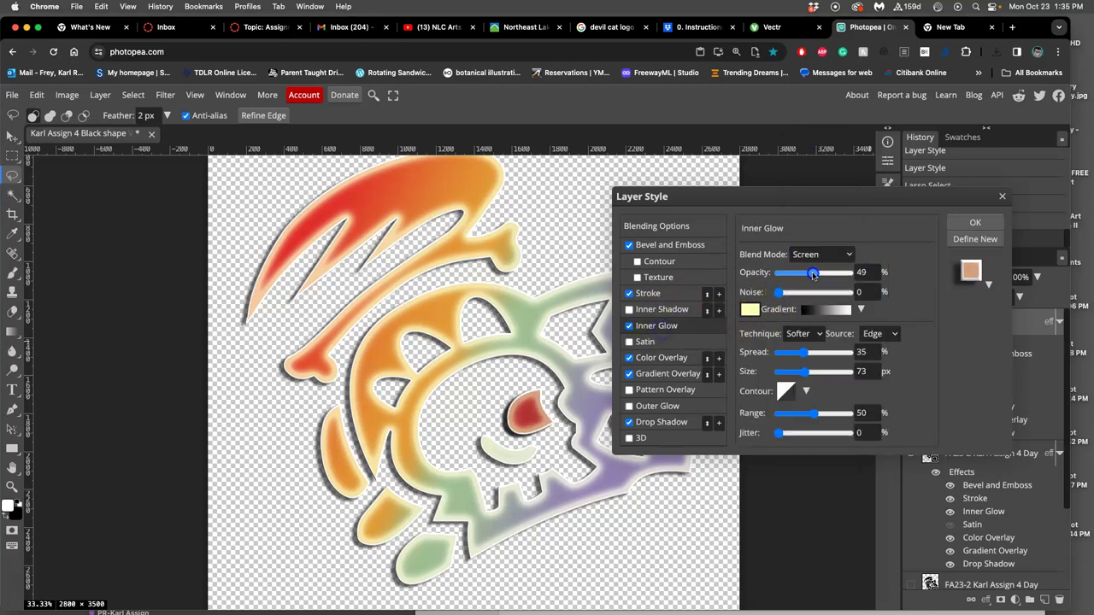
{"action": "left_click", "coordinate": [977, 222]}
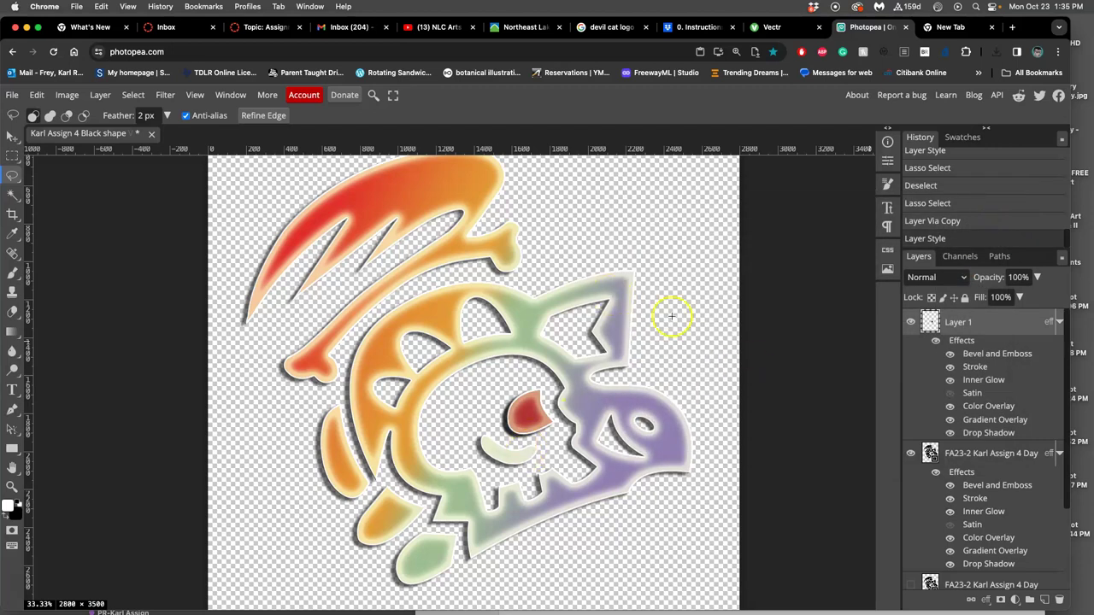
{"action": "left_click", "coordinate": [1015, 454]}
Lasso the pale crescent below the eye and copy it onto a new layer.
{"action": "left_click", "coordinate": [21, 181]}
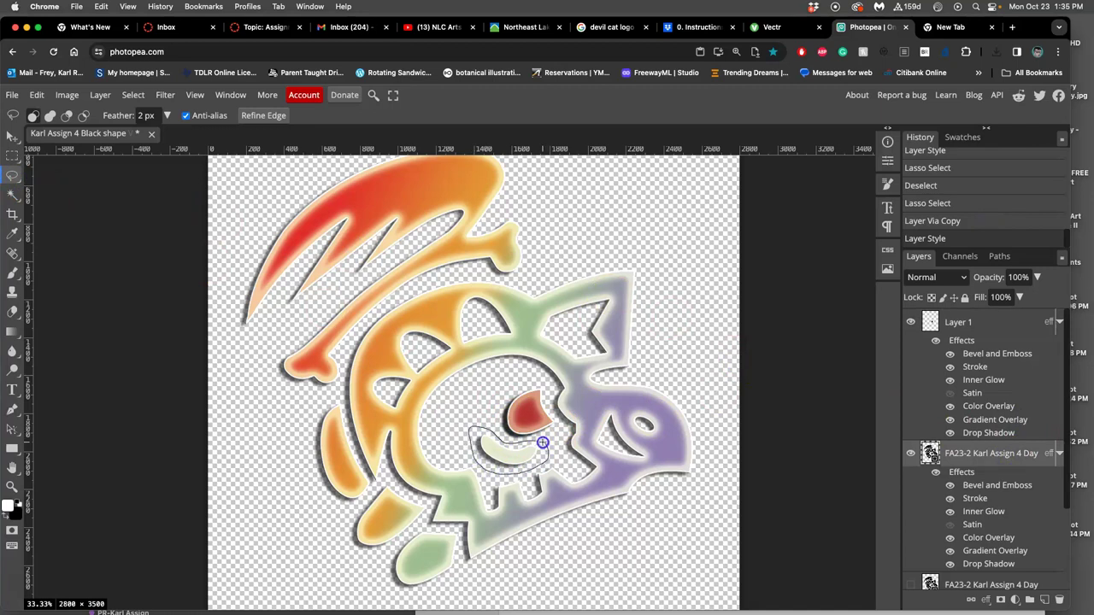
{"action": "left_click_drag", "start_coordinate": [541, 443], "coordinate": [539, 440]}
{"action": "key", "text": "ctrl+j"}
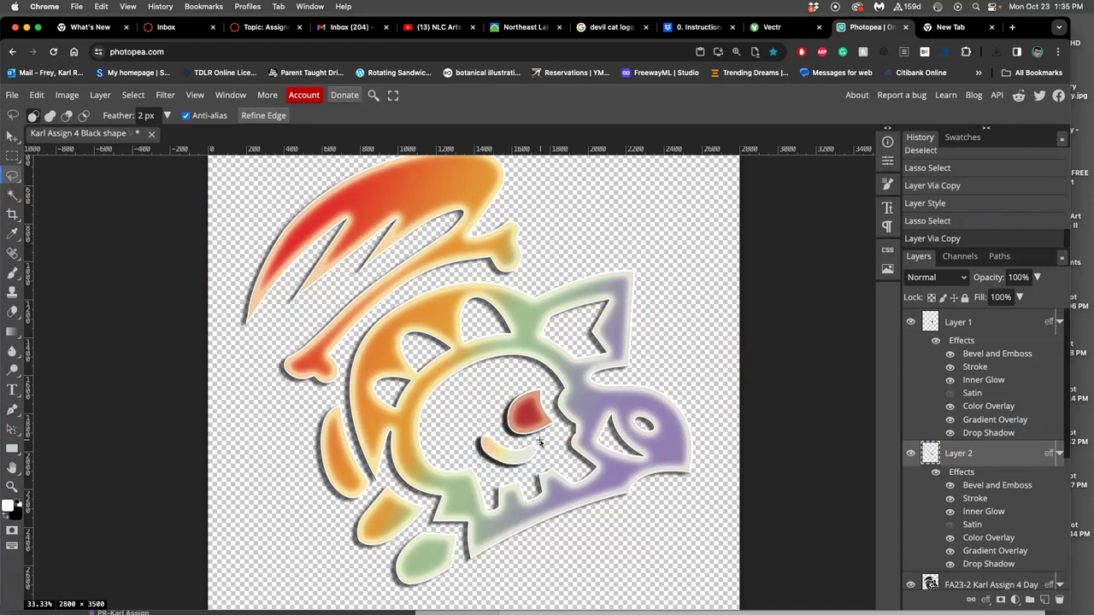
Raise Layer 2's Gradient Overlay scale from 96% to 500%.
{"action": "left_click", "coordinate": [972, 434]}
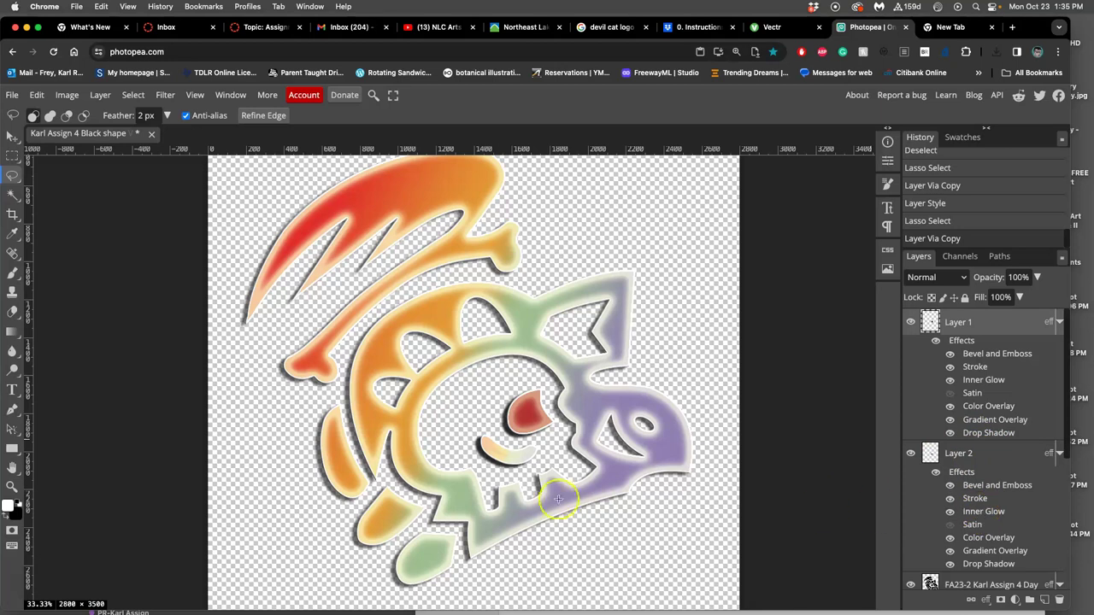
{"action": "double_click", "coordinate": [991, 552]}
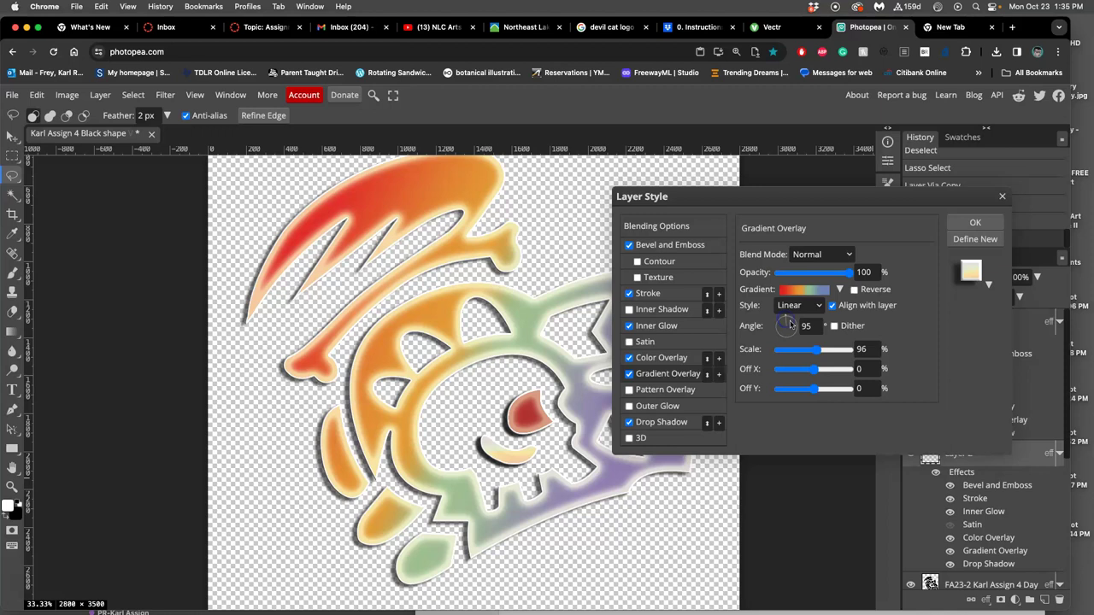
{"action": "left_click_drag", "start_coordinate": [816, 349], "coordinate": [854, 345]}
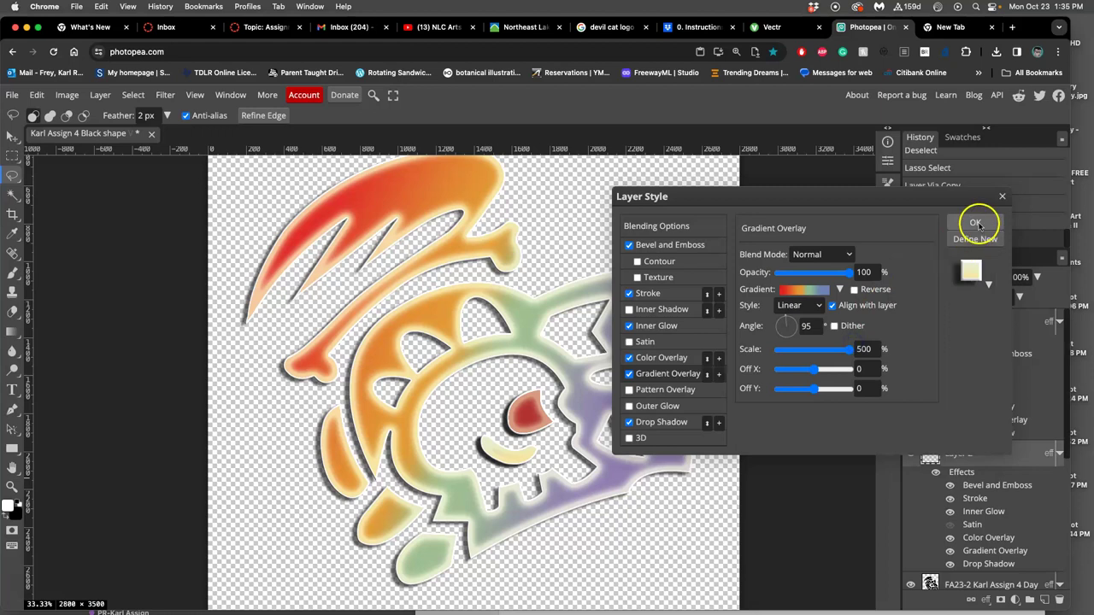
{"action": "left_click", "coordinate": [976, 224]}
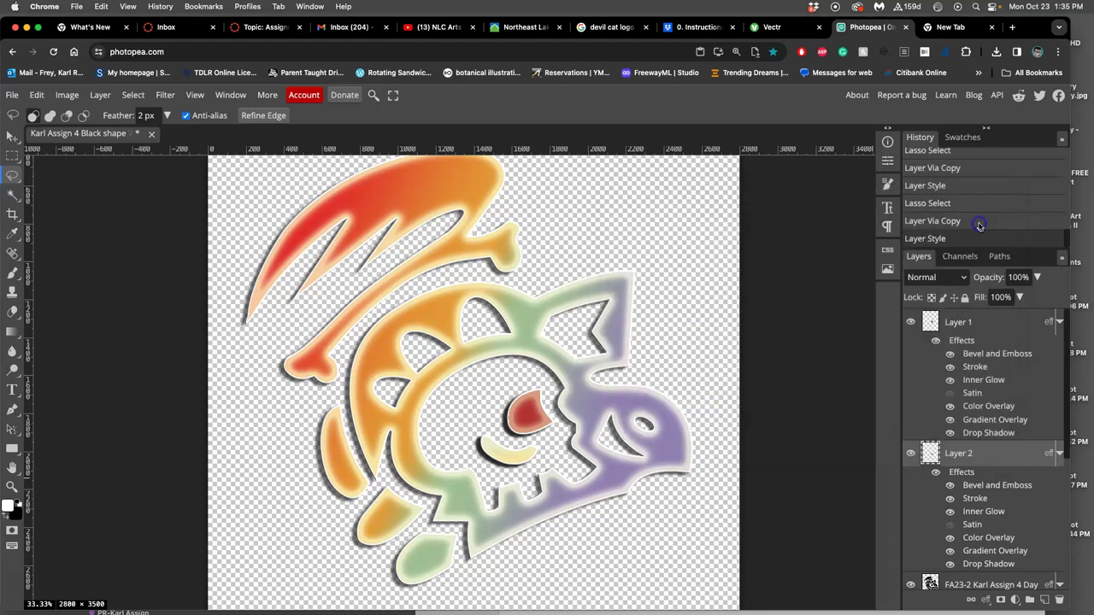
Hide the Drop Shadow effect on both Layer 2 and Layer 1.
{"action": "double_click", "coordinate": [970, 563]}
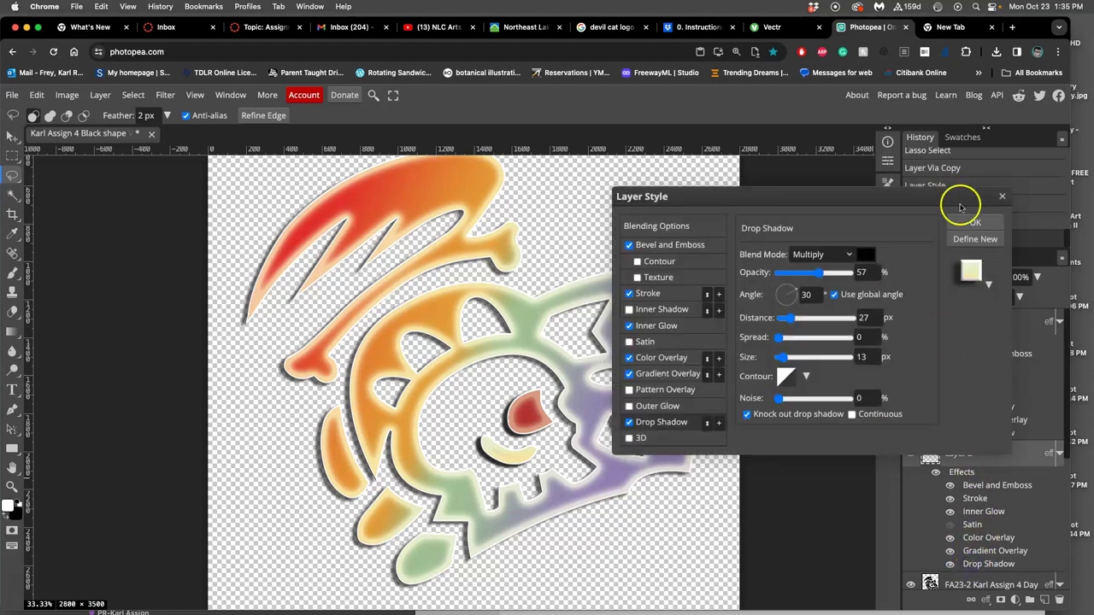
{"action": "left_click", "coordinate": [970, 224]}
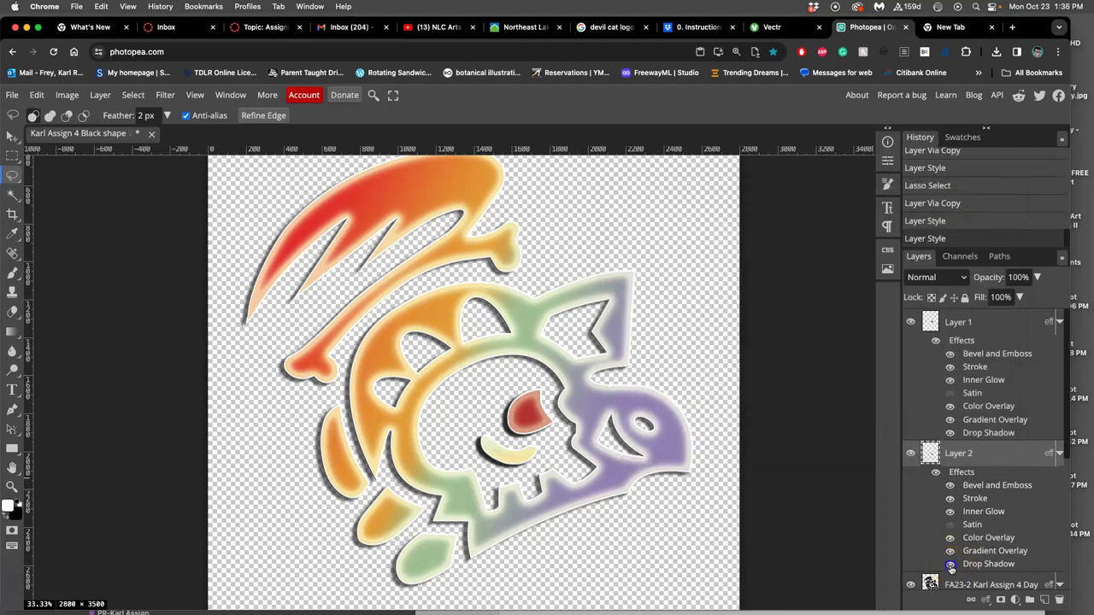
{"action": "left_click", "coordinate": [949, 565]}
{"action": "left_click", "coordinate": [949, 432]}
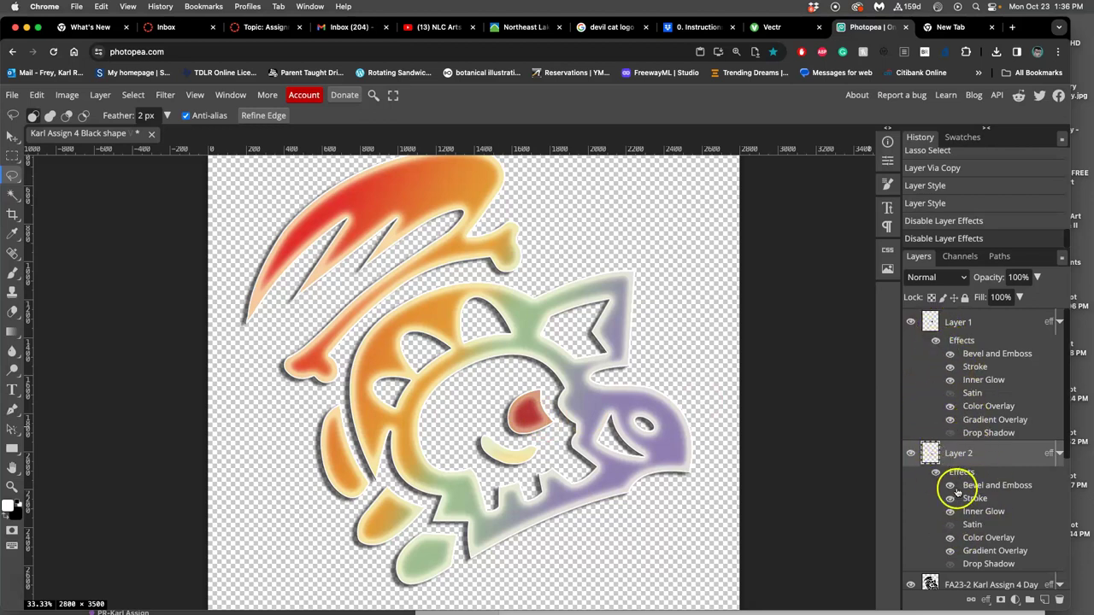
Compare Layer 1 with and without Stroke, then switch off its Bevel and Emboss.
{"action": "scroll", "coordinate": [952, 555], "scroll_direction": "down", "scroll_amount": 3}
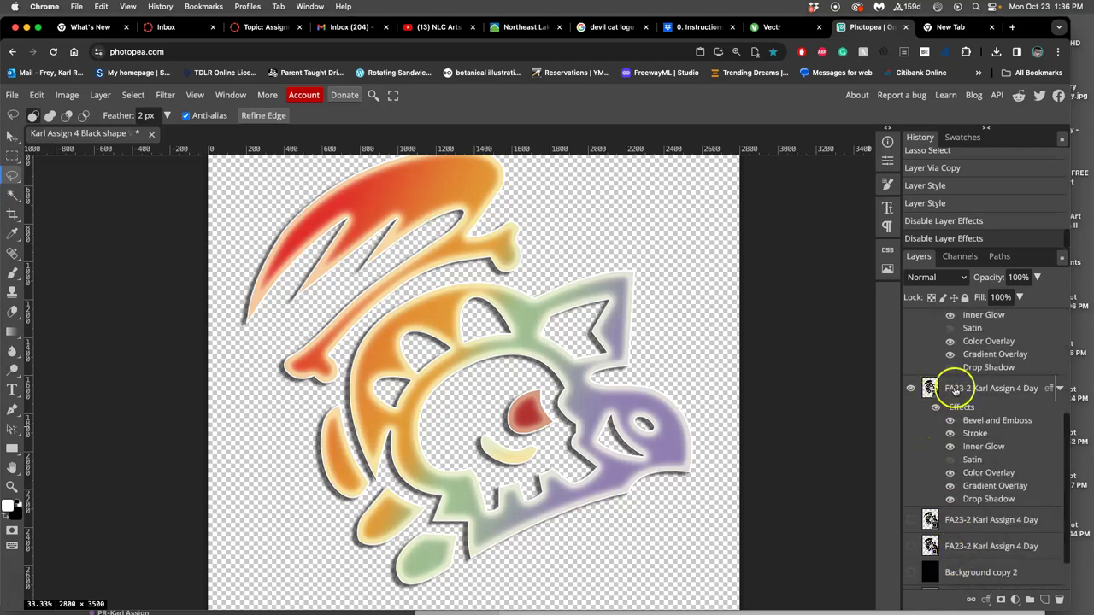
{"action": "scroll", "coordinate": [706, 395], "scroll_direction": "down", "scroll_amount": 1}
{"action": "scroll", "coordinate": [599, 369], "scroll_direction": "down", "scroll_amount": 1}
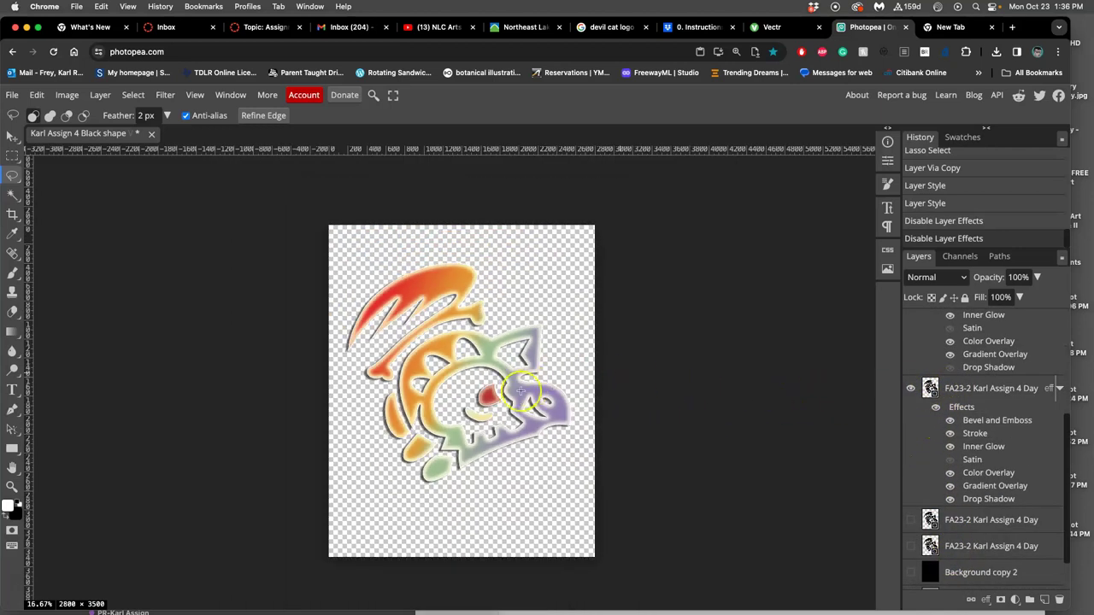
{"action": "scroll", "coordinate": [972, 447], "scroll_direction": "up", "scroll_amount": 3}
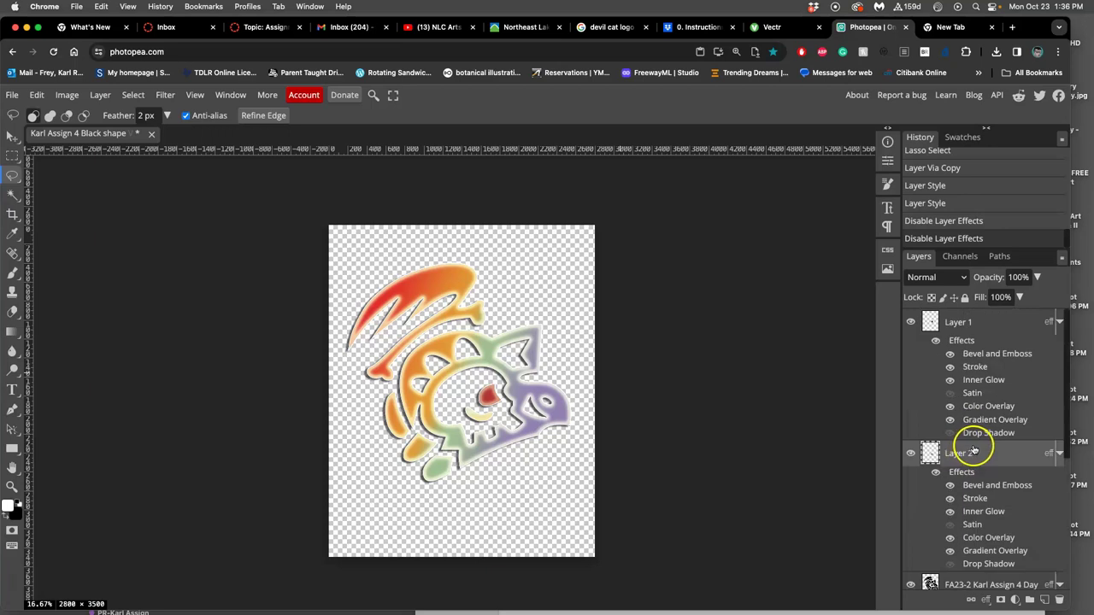
{"action": "left_click", "coordinate": [949, 366]}
{"action": "left_click", "coordinate": [950, 367]}
{"action": "left_click", "coordinate": [949, 354]}
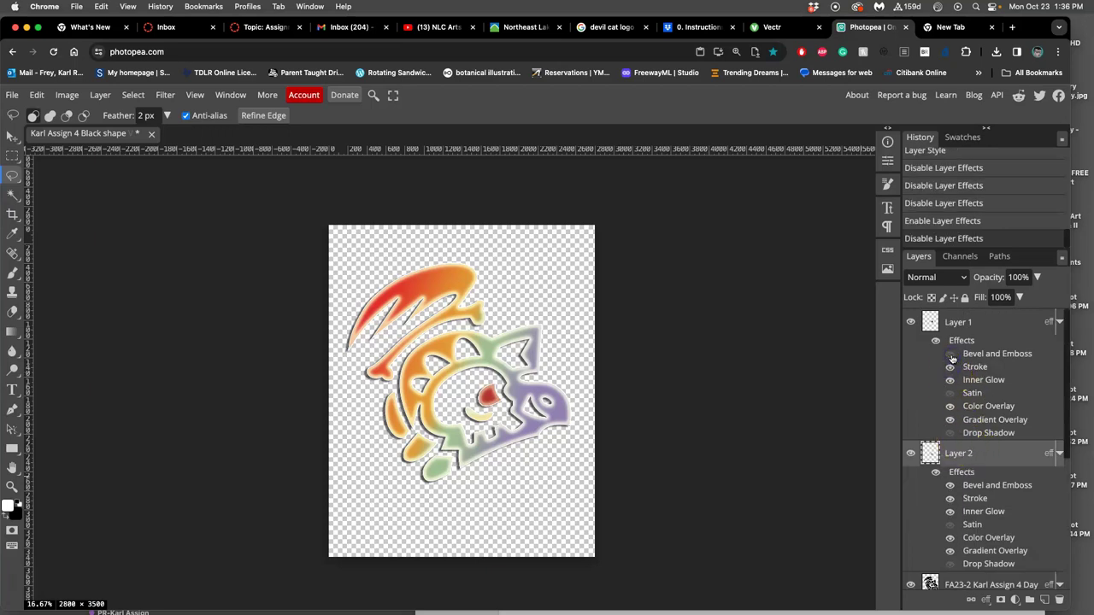
{"action": "left_click", "coordinate": [951, 358]}
{"action": "left_click", "coordinate": [951, 358]}
Toggle Layer 1's Color Overlay, re-enable its Gradient Overlay, and clear the selection.
{"action": "left_click", "coordinate": [949, 407]}
{"action": "left_click", "coordinate": [949, 407]}
{"action": "left_click", "coordinate": [950, 407]}
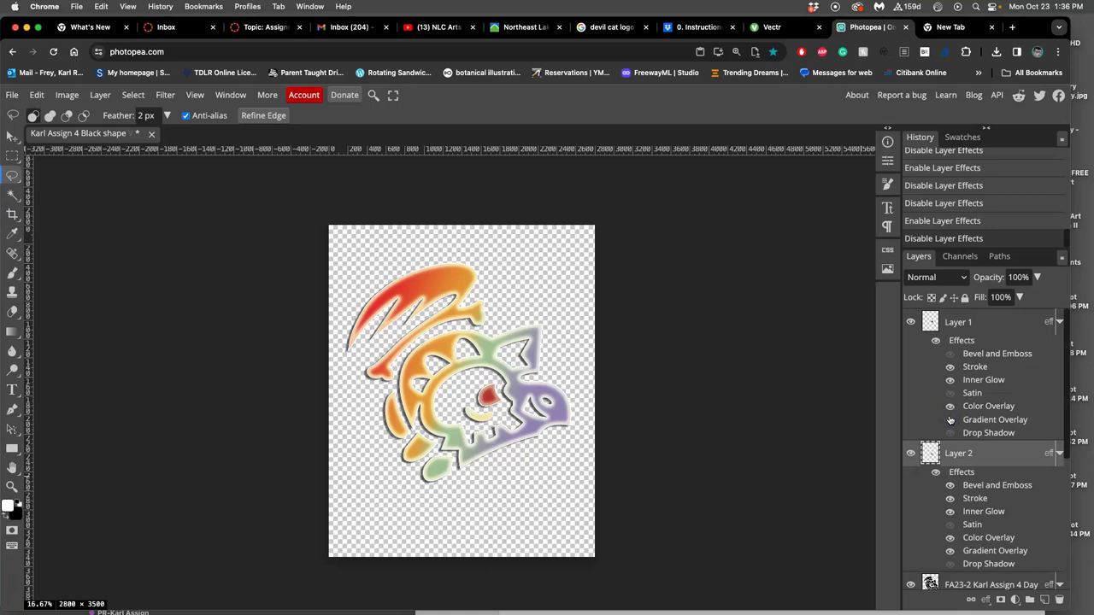
{"action": "left_click", "coordinate": [949, 420]}
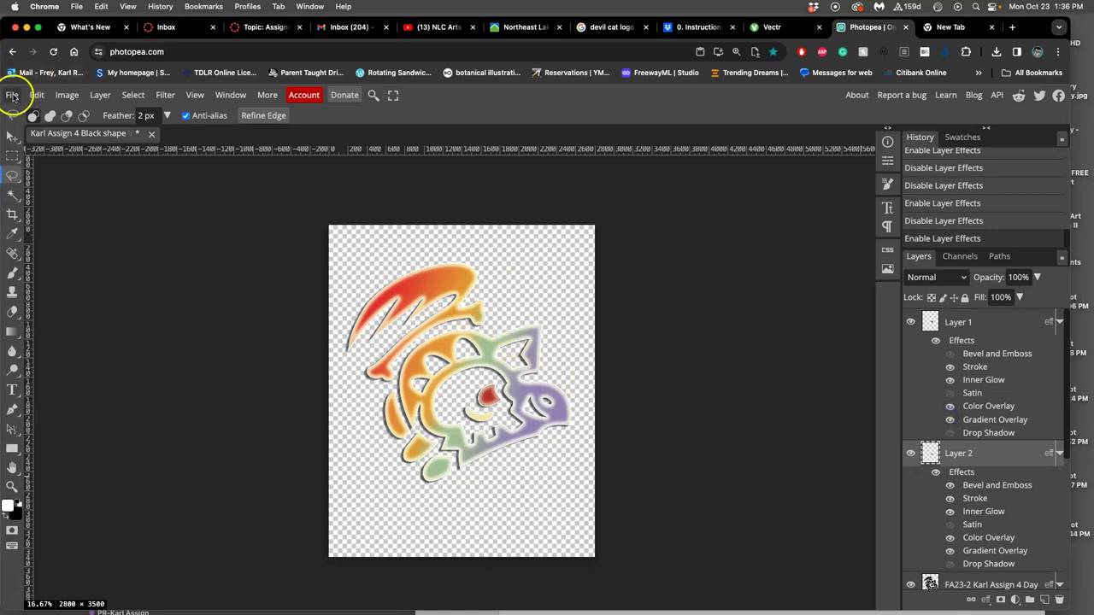
{"action": "left_click", "coordinate": [13, 97]}
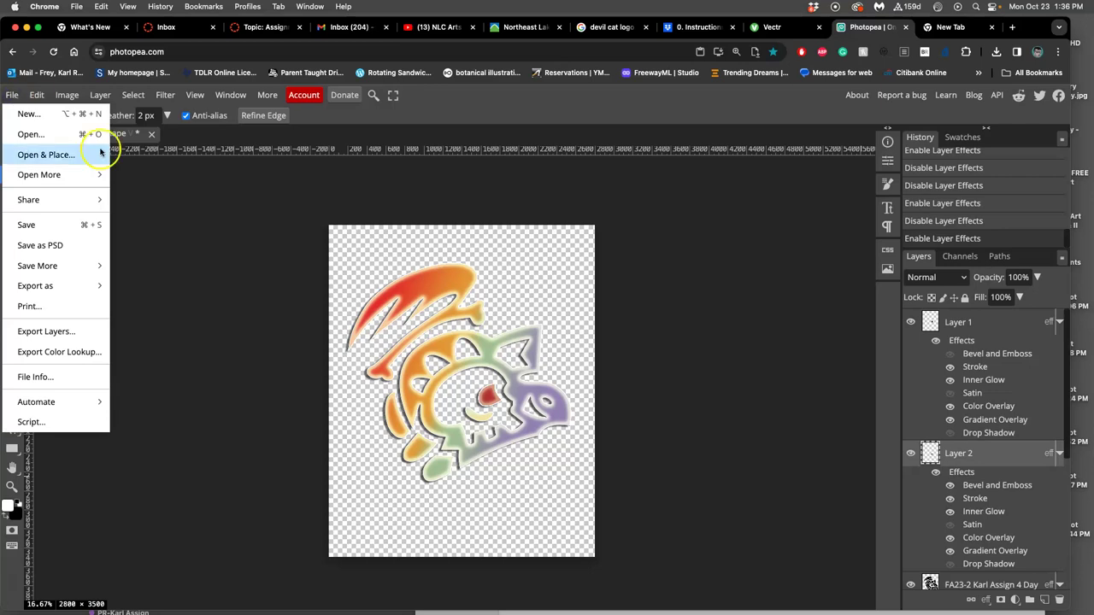
{"action": "left_click", "coordinate": [161, 200]}
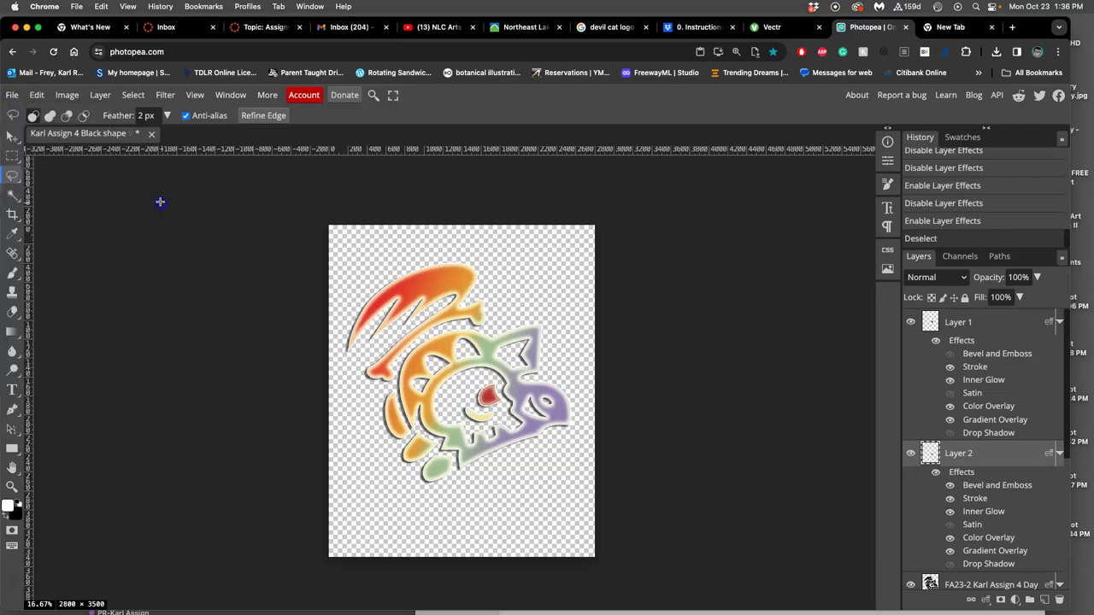
{"action": "left_click", "coordinate": [951, 321]}
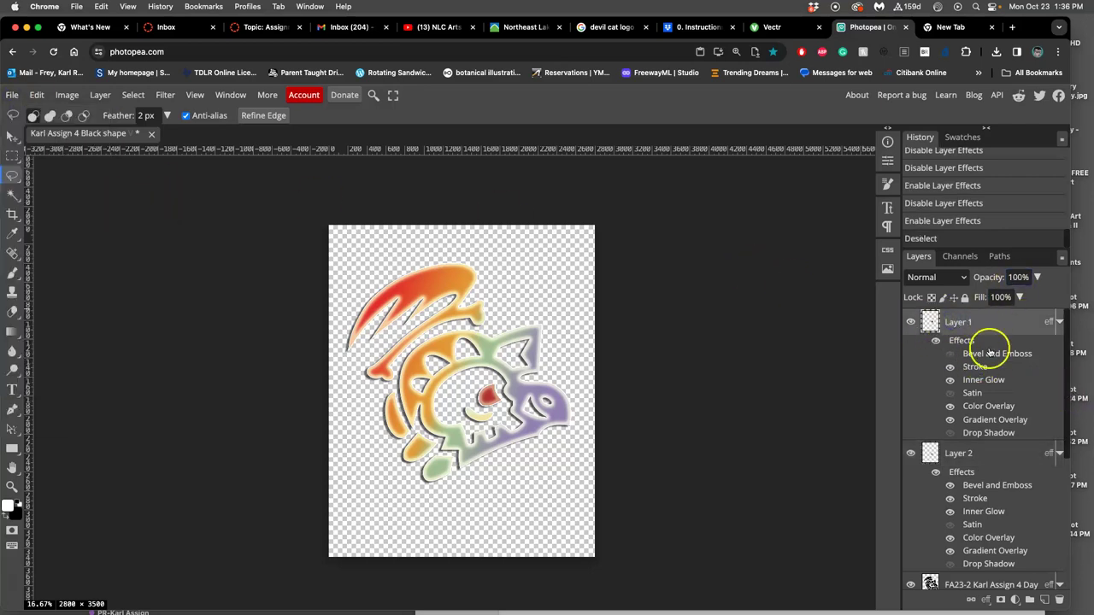
Lower Layer 1's opacity to 50%.
{"action": "left_click_drag", "start_coordinate": [1037, 278], "coordinate": [1012, 299]}
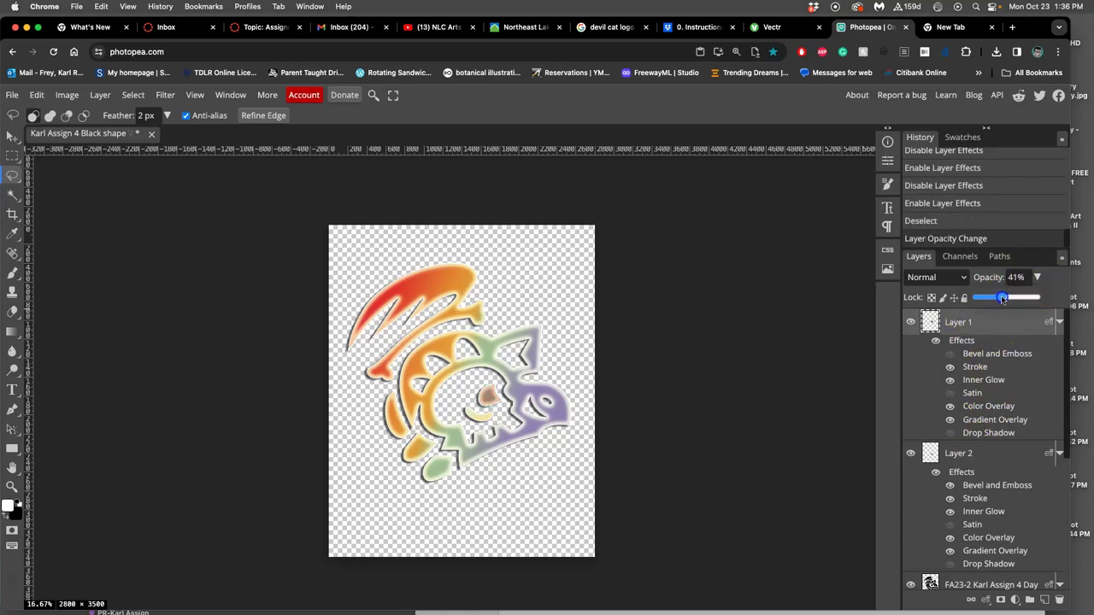
{"action": "left_click_drag", "start_coordinate": [1006, 298], "coordinate": [1005, 298]}
{"action": "left_click", "coordinate": [817, 325]}
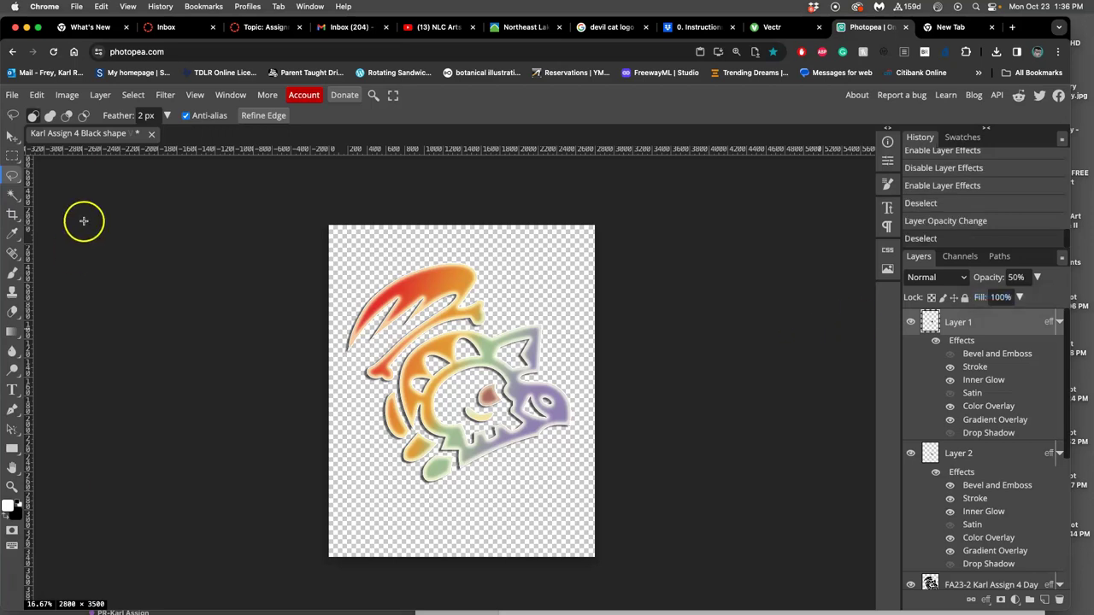
Export the logo as a PNG and dismiss the ad-blocker notice.
{"action": "left_click", "coordinate": [14, 94]}
{"action": "mouse_move", "coordinate": [39, 286]}
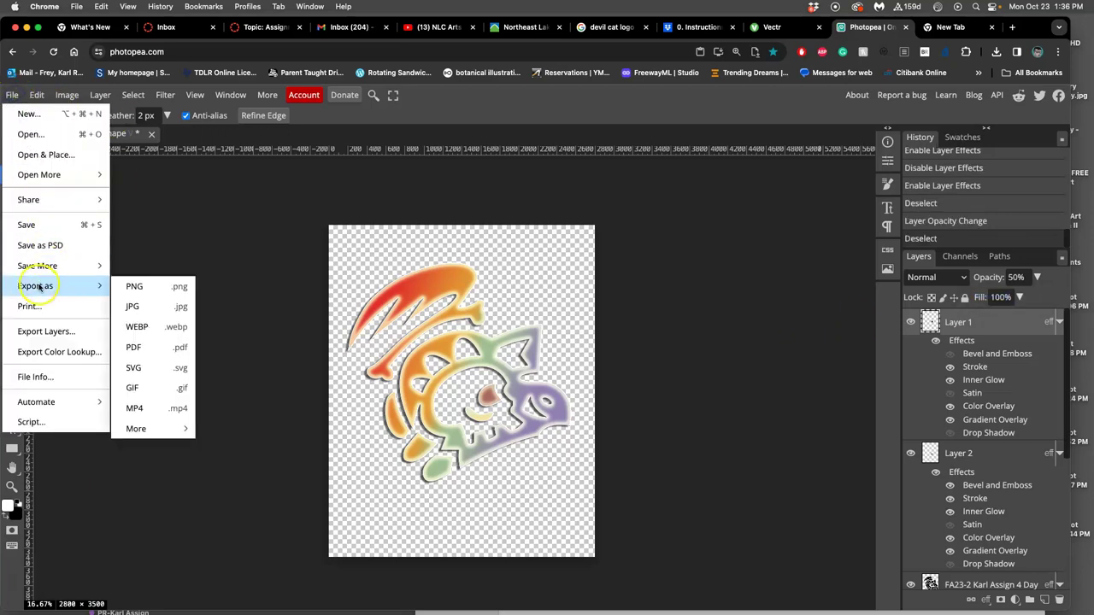
{"action": "left_click", "coordinate": [165, 291]}
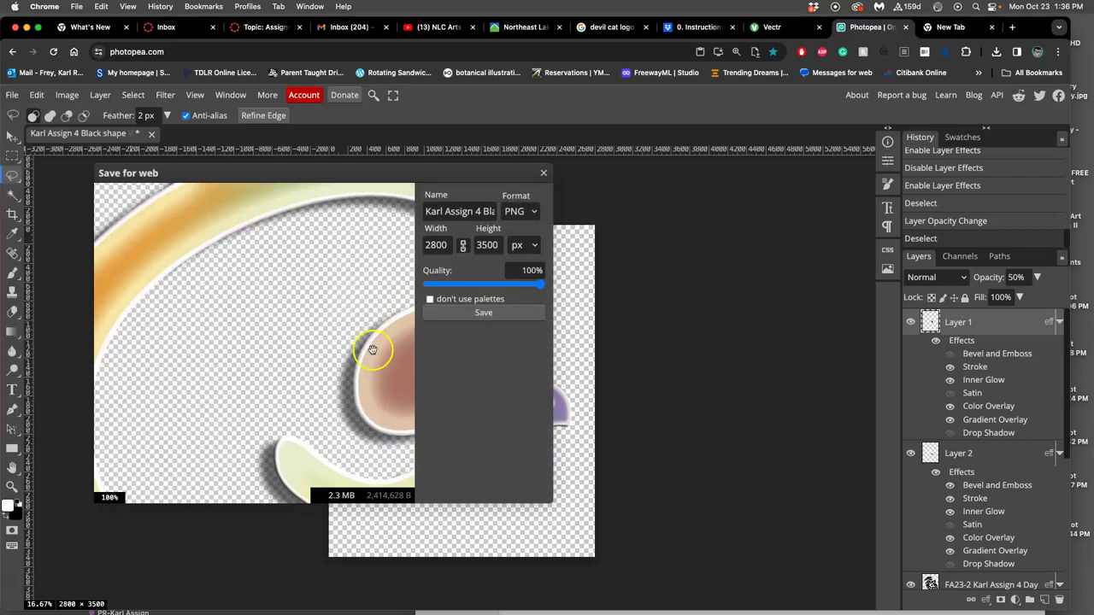
{"action": "left_click", "coordinate": [481, 312]}
{"action": "left_click", "coordinate": [586, 191]}
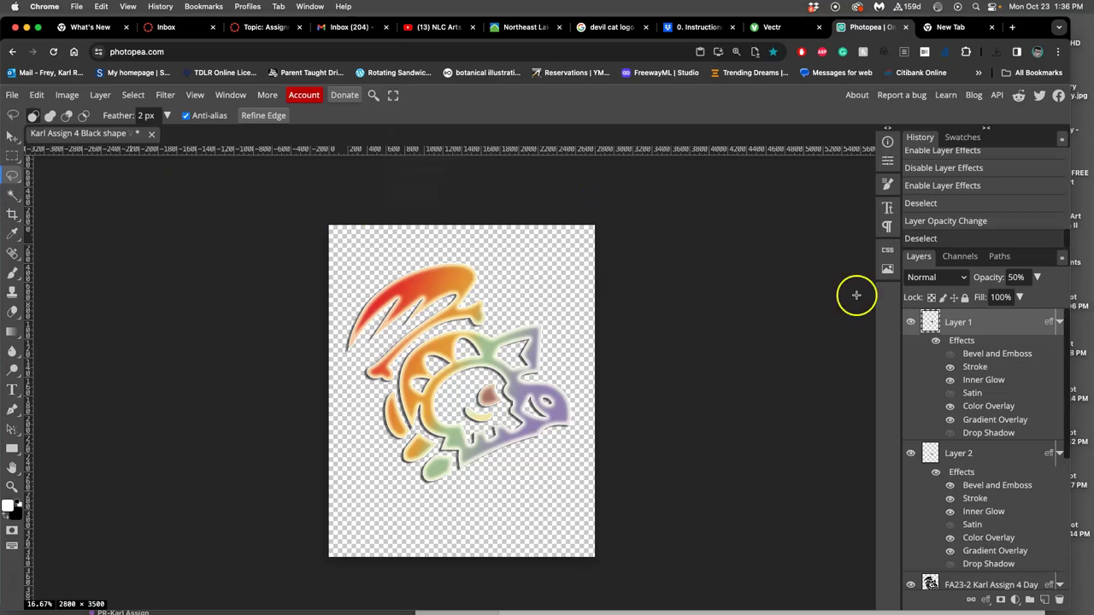
Save the logo as a PSD after editing its suggested file name.
{"action": "left_click", "coordinate": [14, 96]}
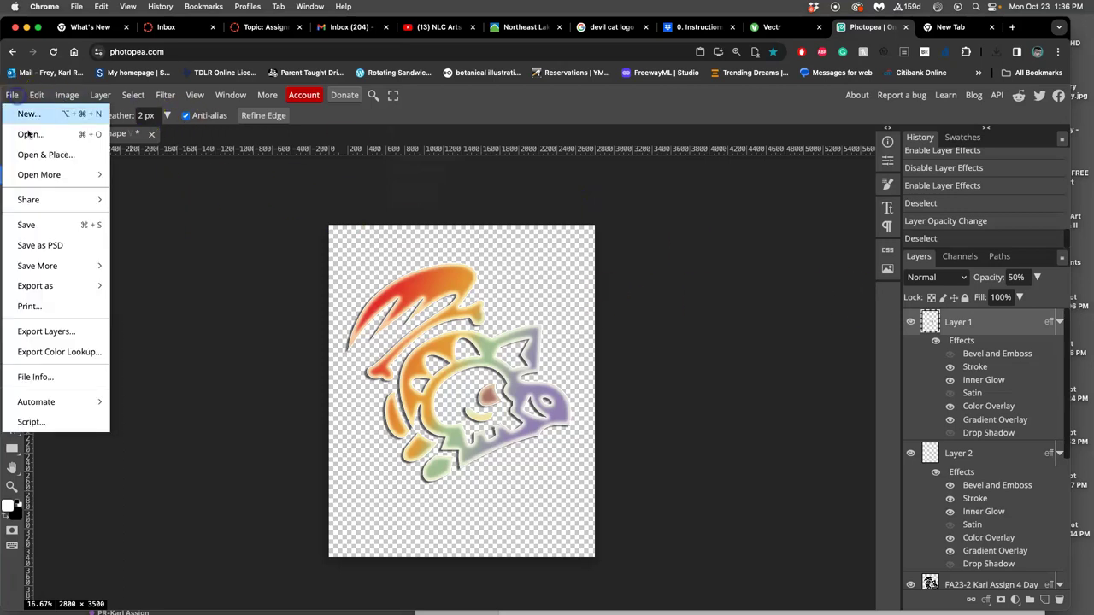
{"action": "left_click", "coordinate": [62, 243]}
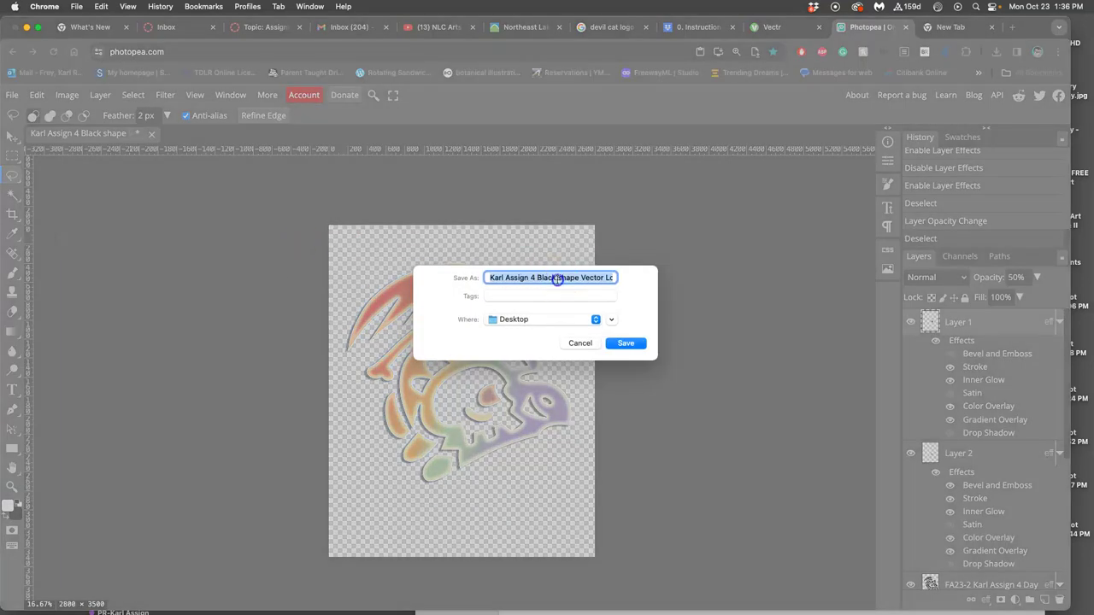
{"action": "left_click", "coordinate": [557, 280]}
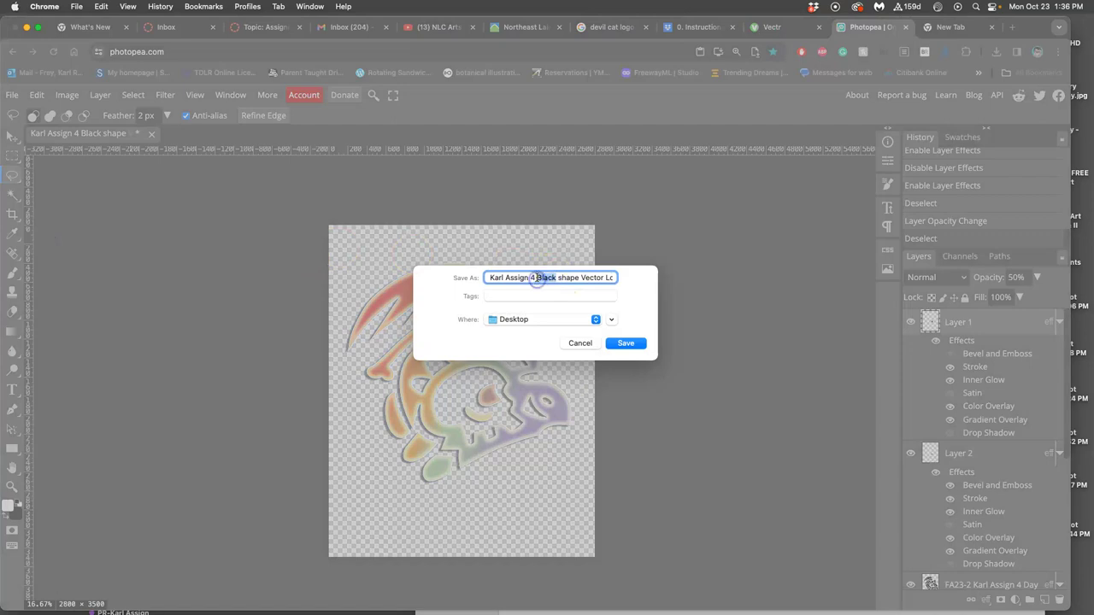
{"action": "type", "text": "Color"}
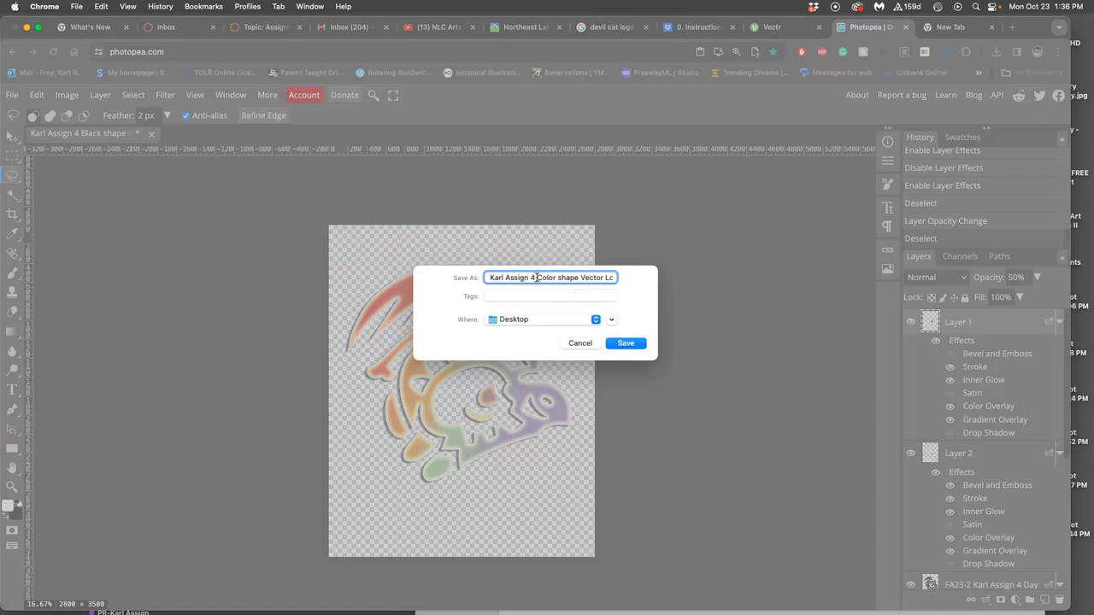
{"action": "left_click", "coordinate": [637, 342]}
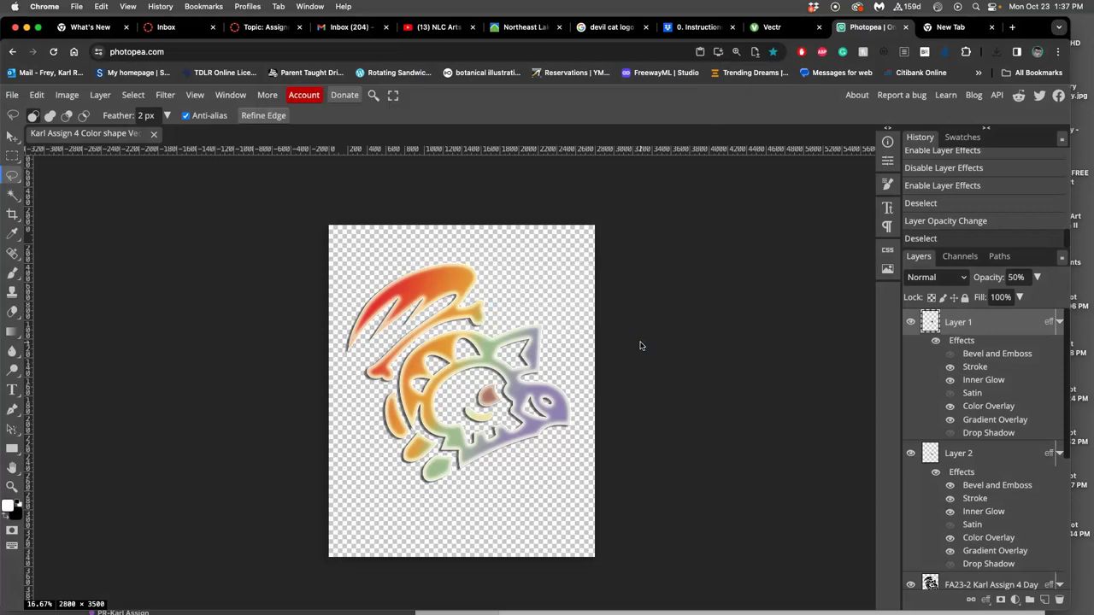
Flatten the image to one layer and export it as a TIFF.
{"action": "left_click", "coordinate": [99, 95]}
{"action": "left_click", "coordinate": [128, 522]}
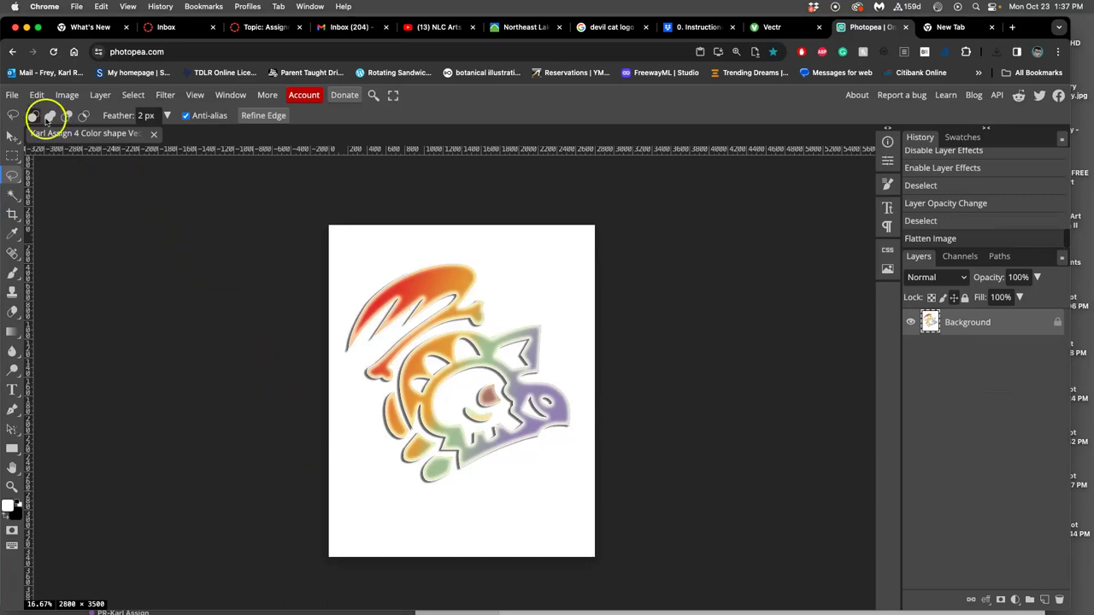
{"action": "left_click", "coordinate": [15, 96]}
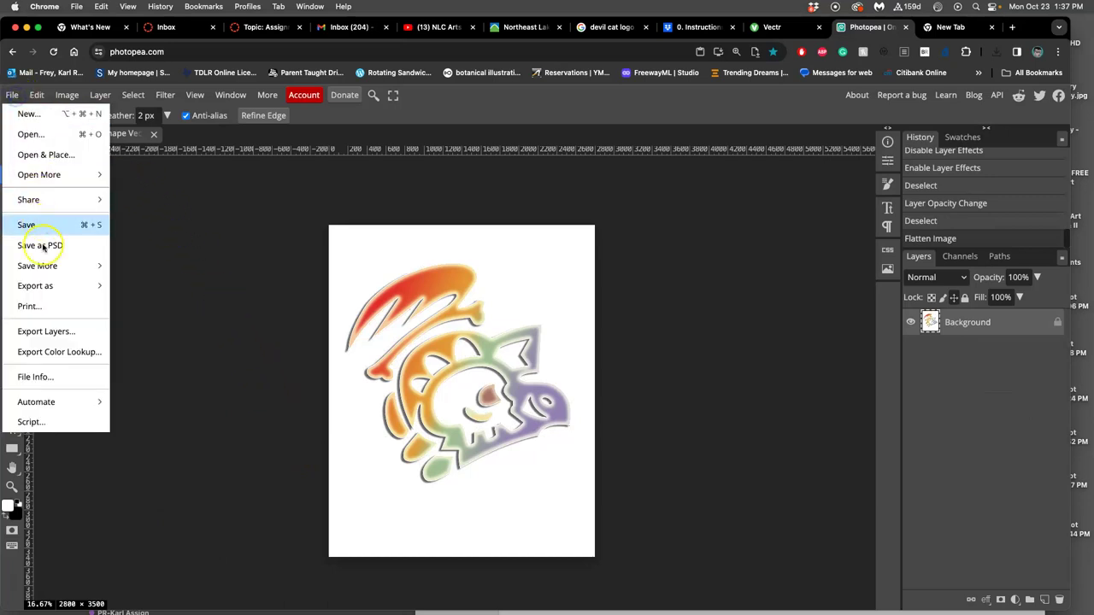
{"action": "mouse_move", "coordinate": [44, 289]}
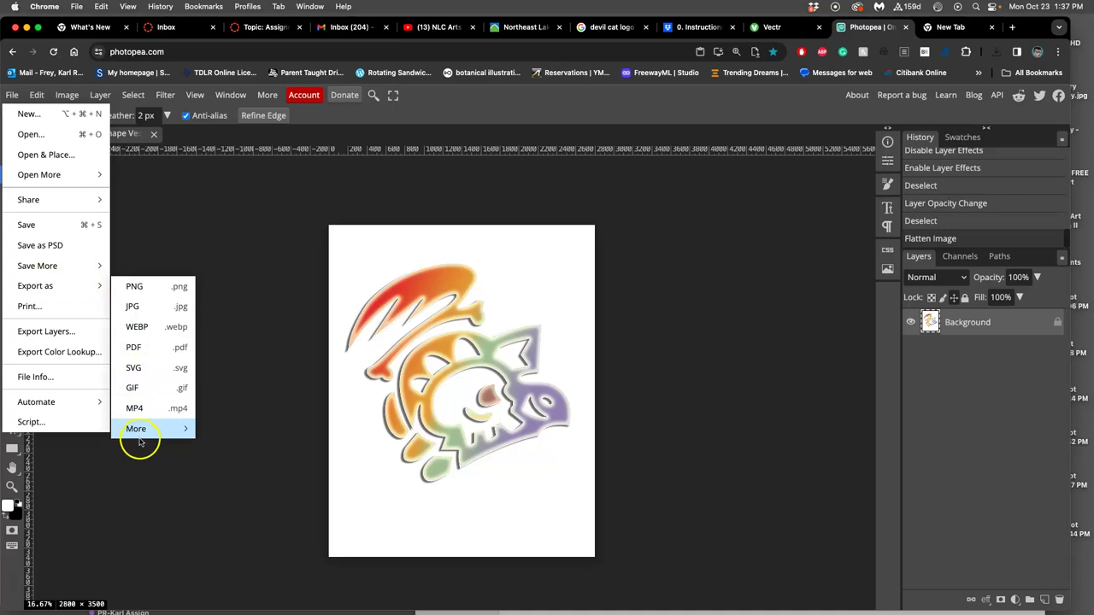
{"action": "mouse_move", "coordinate": [141, 432]}
{"action": "left_click", "coordinate": [224, 450]}
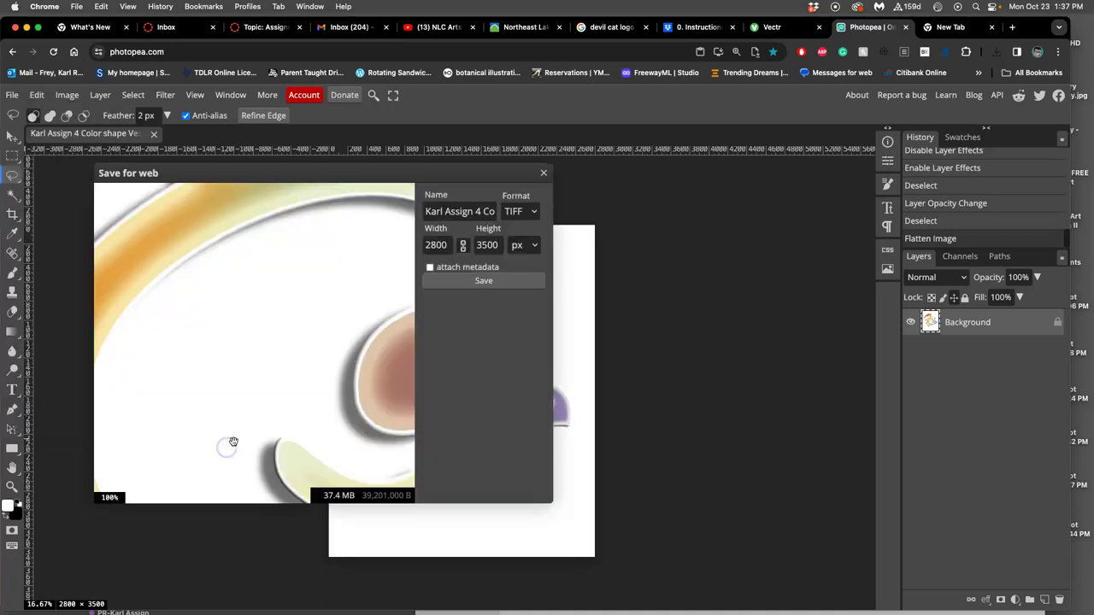
{"action": "left_click", "coordinate": [481, 282]}
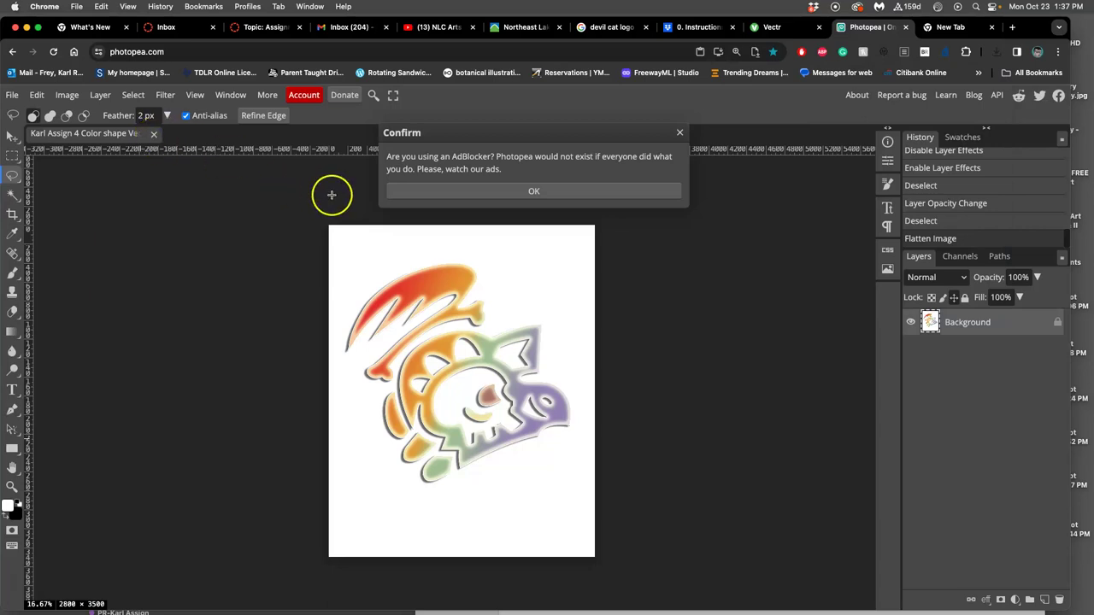
{"action": "left_click", "coordinate": [493, 189]}
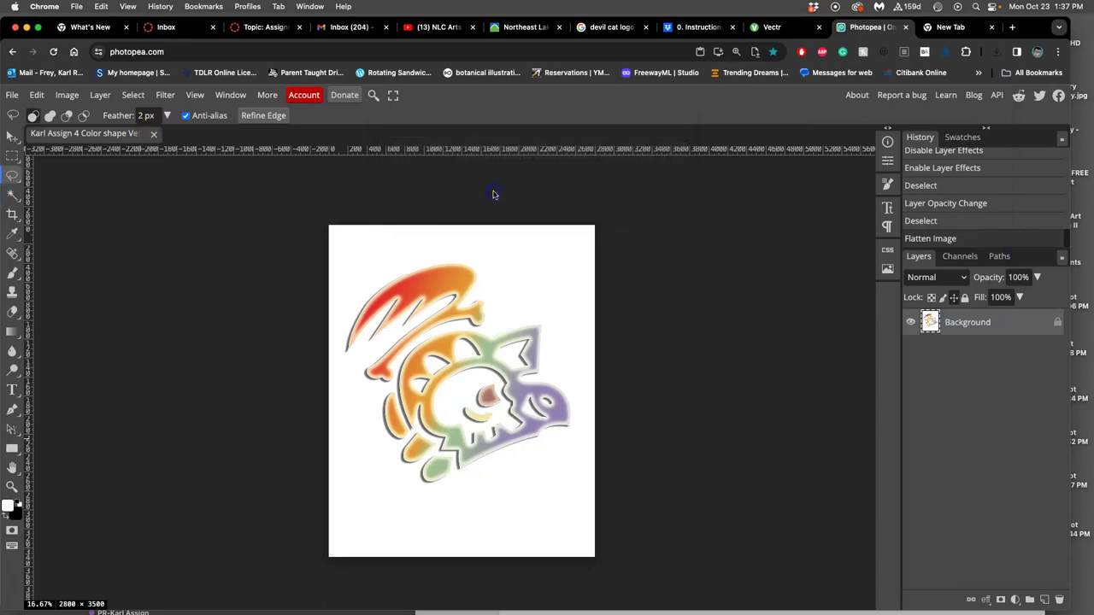
Close the flattened document and drag the Color shape PSD from the desktop into Photopea.
{"action": "left_click", "coordinate": [153, 136]}
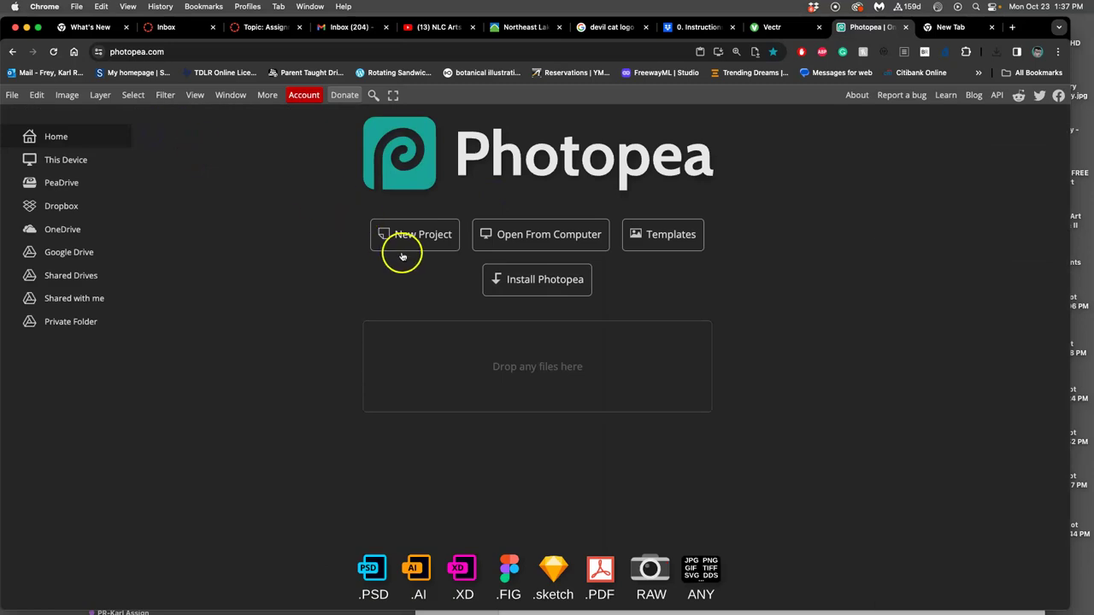
{"action": "key", "text": "F11"}
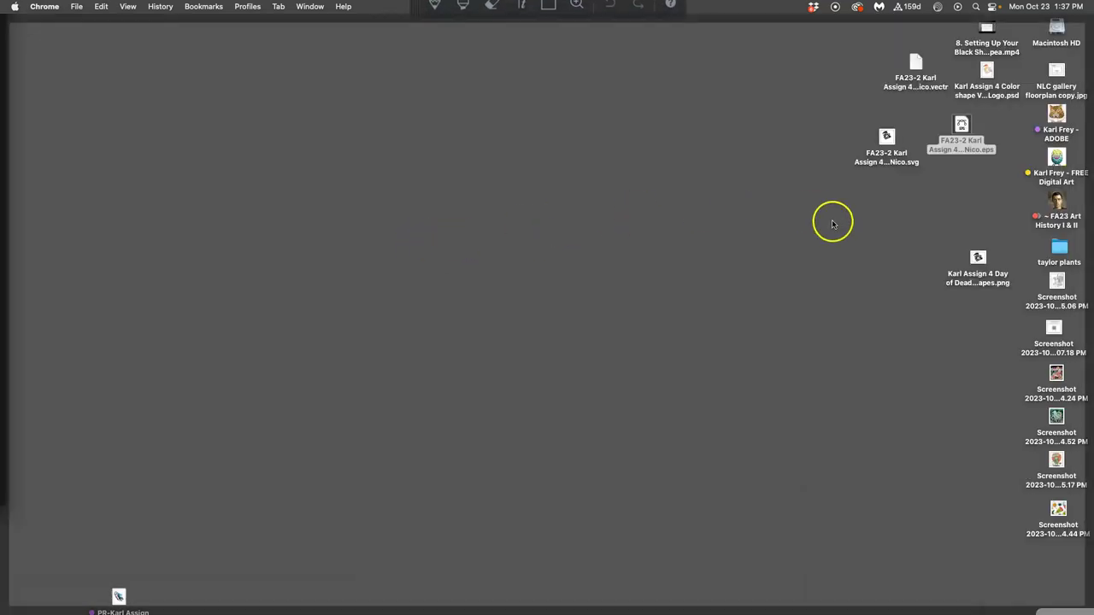
{"action": "left_click", "coordinate": [927, 124]}
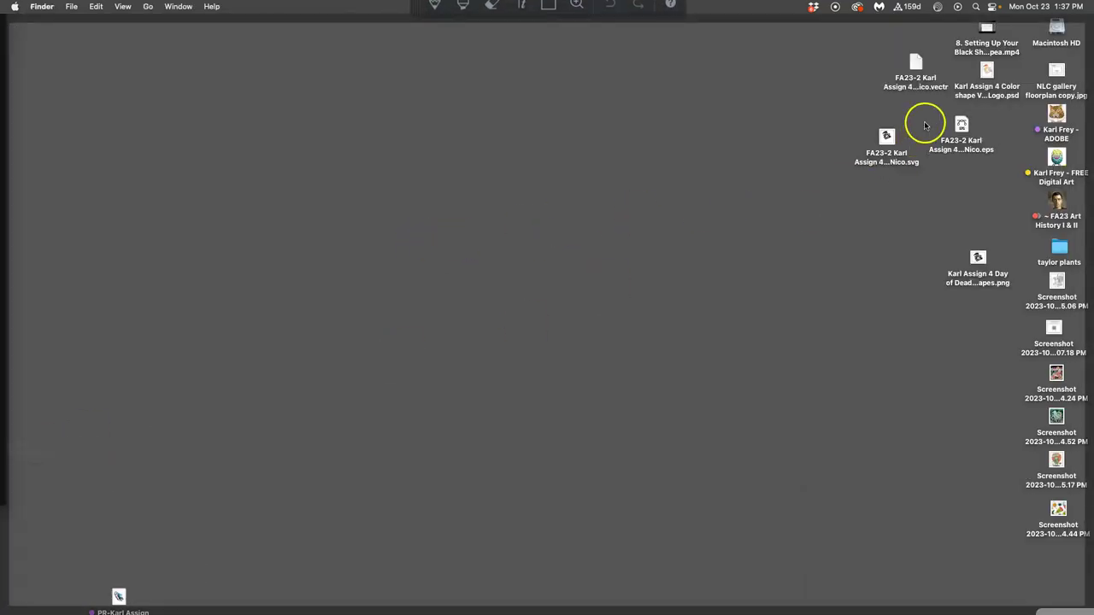
{"action": "left_click_drag", "start_coordinate": [987, 73], "coordinate": [507, 351]}
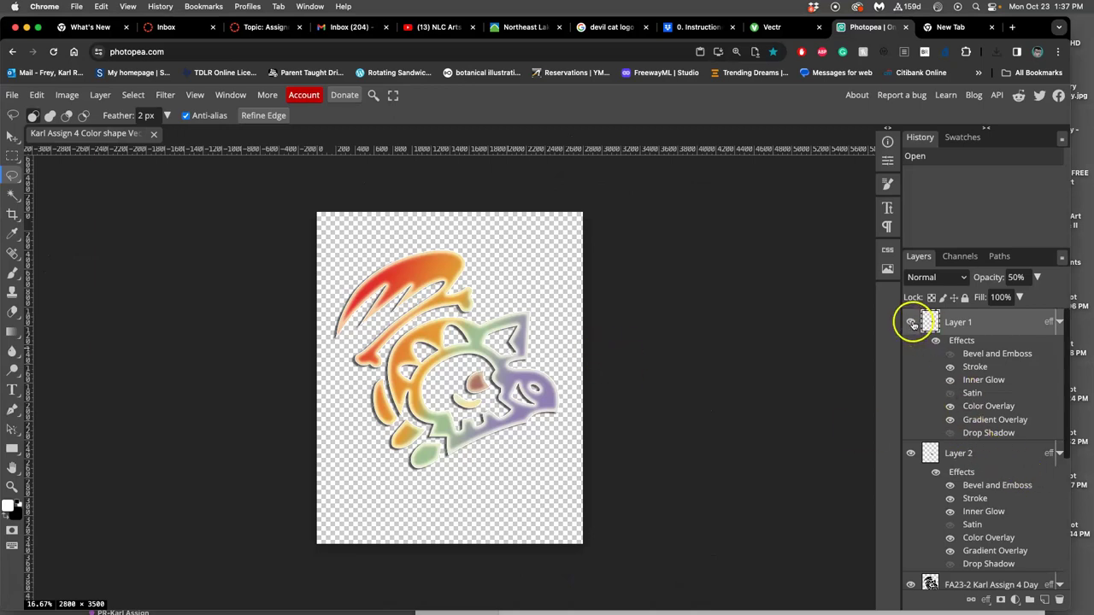
Hide Layer 2 and the black logo layers, leaving the colourful effects logo visible.
{"action": "left_click", "coordinate": [910, 453]}
{"action": "scroll", "coordinate": [945, 478], "scroll_direction": "down", "scroll_amount": 3}
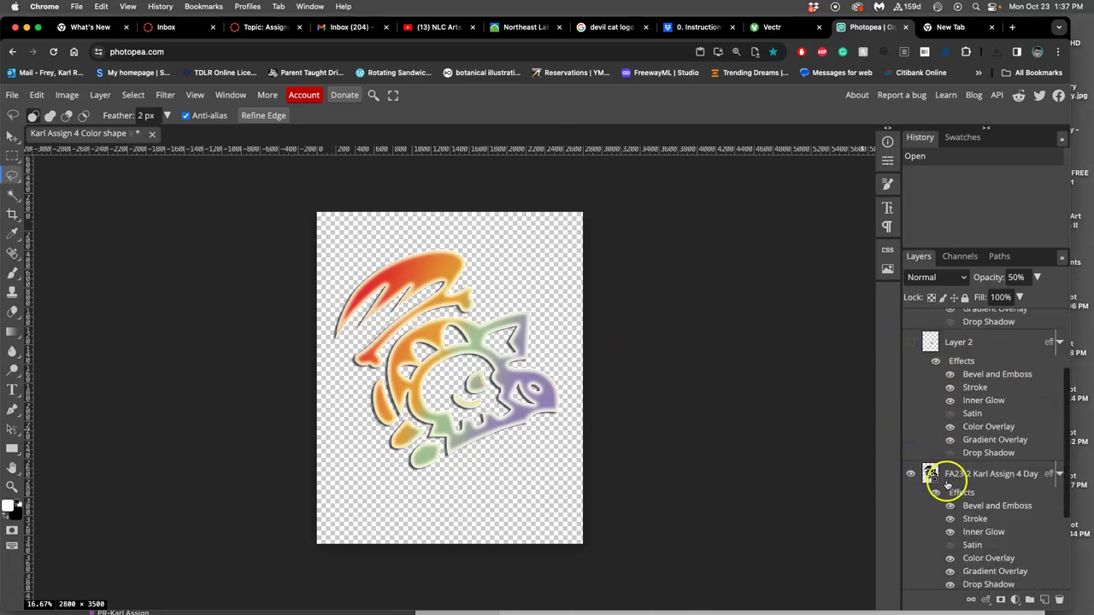
{"action": "left_click", "coordinate": [910, 473]}
{"action": "scroll", "coordinate": [932, 479], "scroll_direction": "down", "scroll_amount": 3}
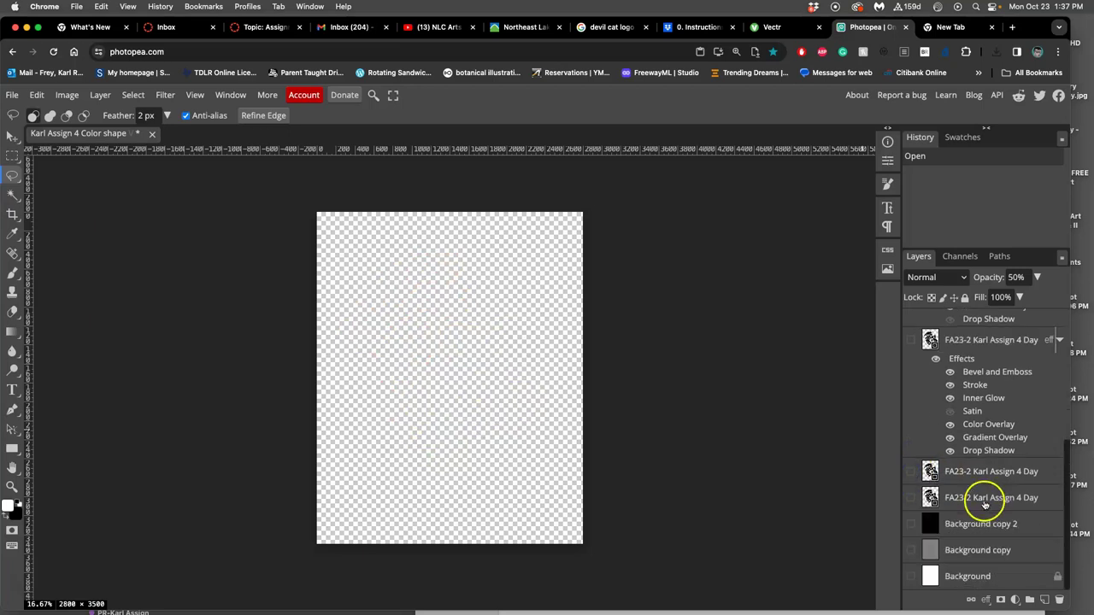
{"action": "left_click", "coordinate": [912, 473]}
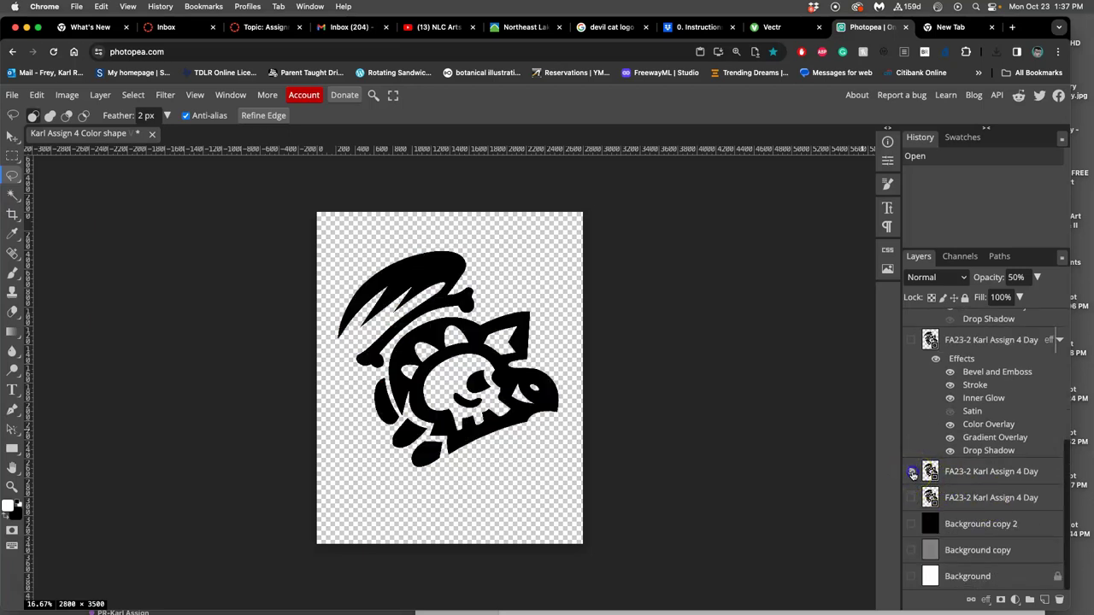
{"action": "left_click", "coordinate": [911, 341]}
{"action": "left_click", "coordinate": [910, 472]}
Duplicate the effects logo layer and show the black background layer behind it.
{"action": "left_click", "coordinate": [951, 342]}
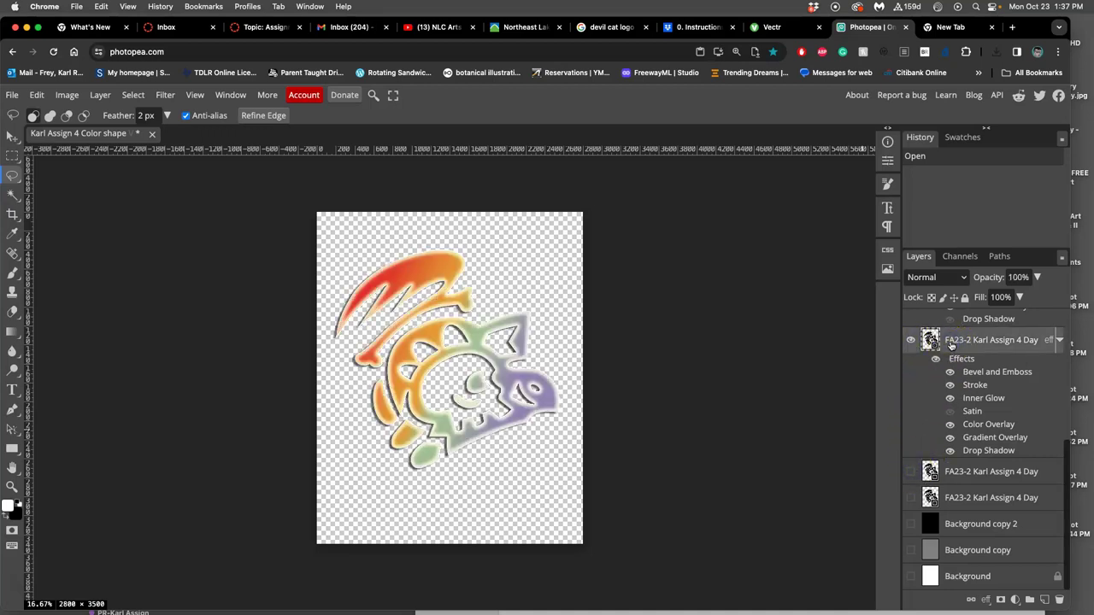
{"action": "key", "text": "super+j"}
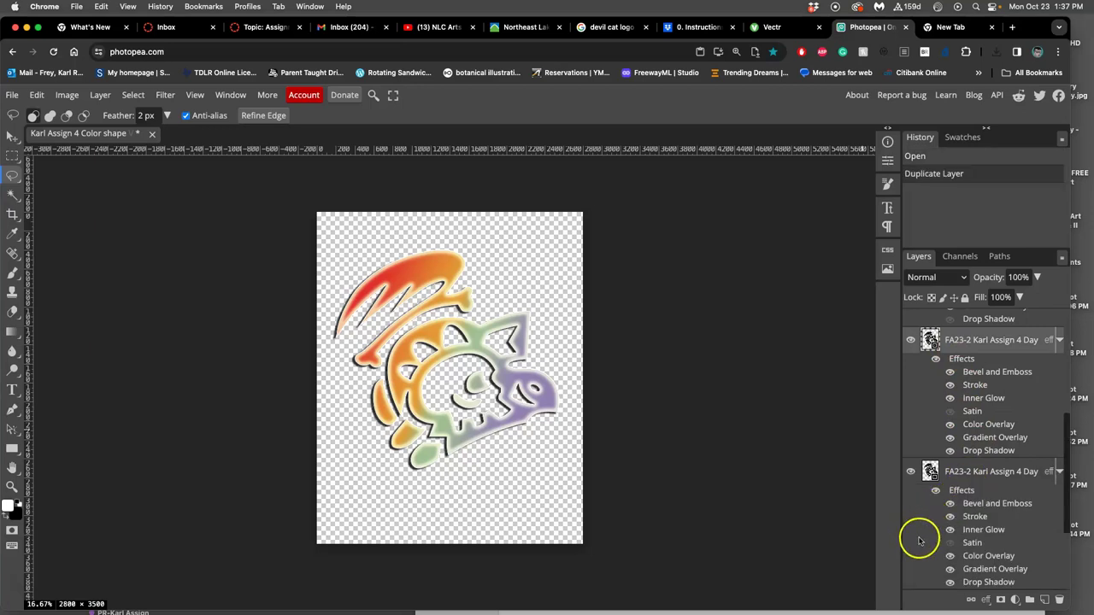
{"action": "left_click", "coordinate": [929, 475]}
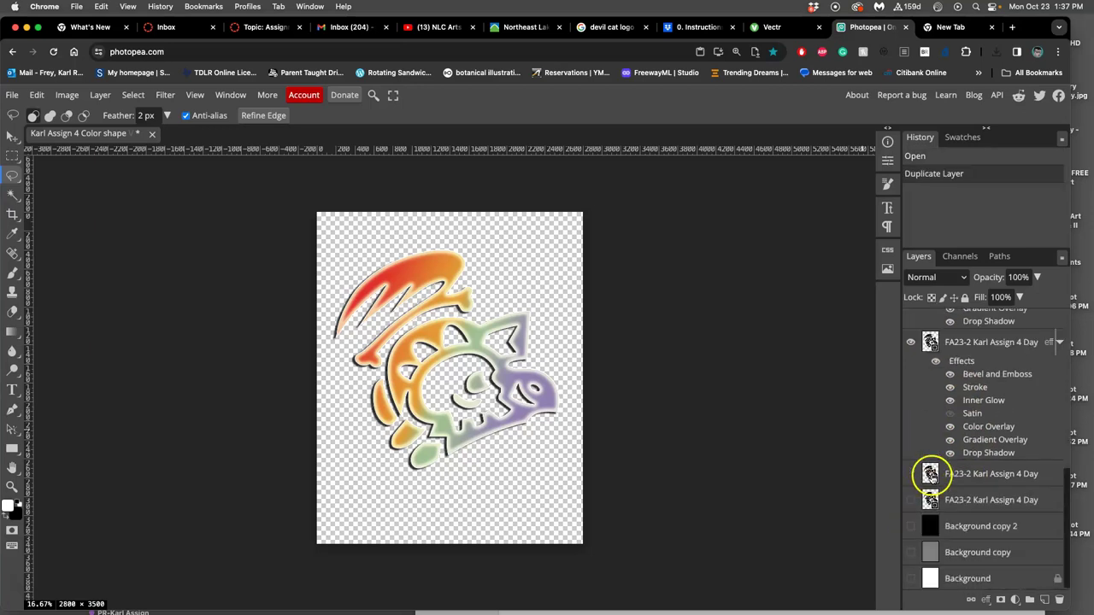
{"action": "left_click", "coordinate": [910, 526]}
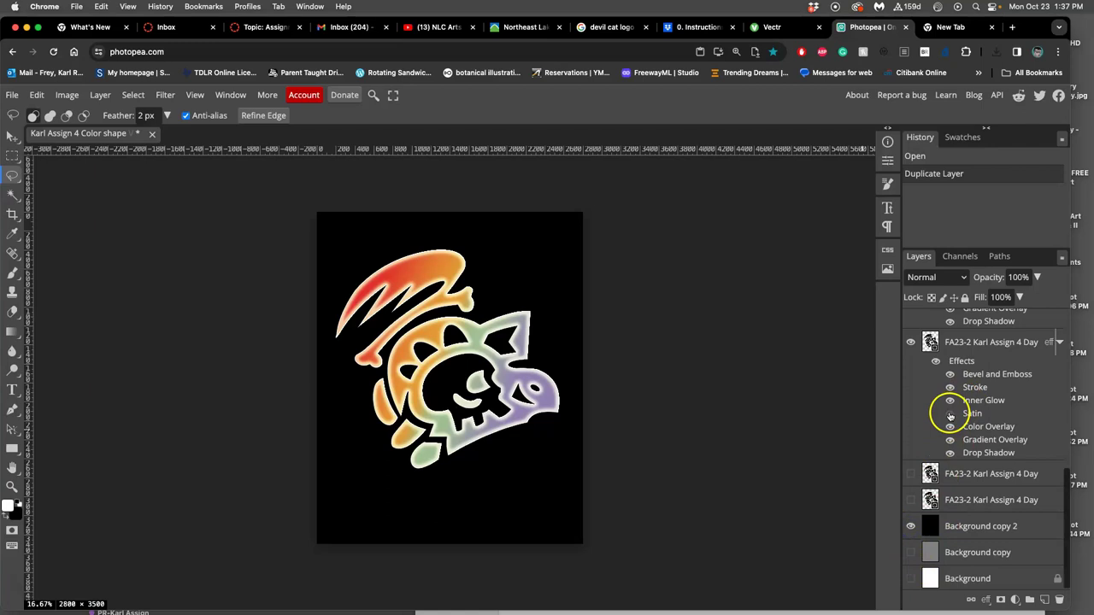
{"action": "scroll", "coordinate": [947, 378], "scroll_direction": "up", "scroll_amount": 4}
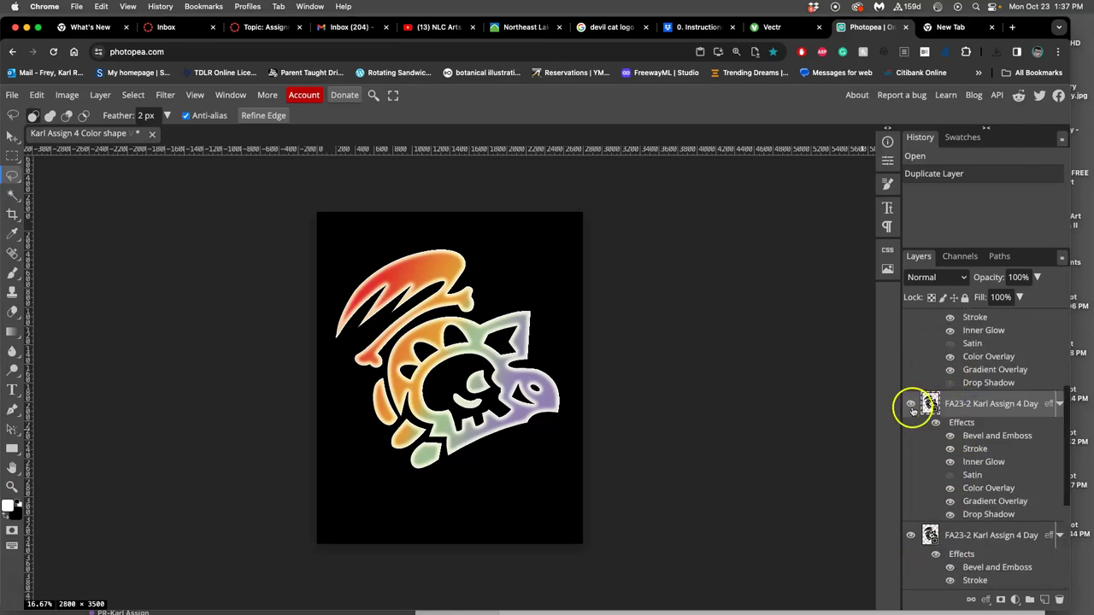
{"action": "left_click", "coordinate": [913, 409]}
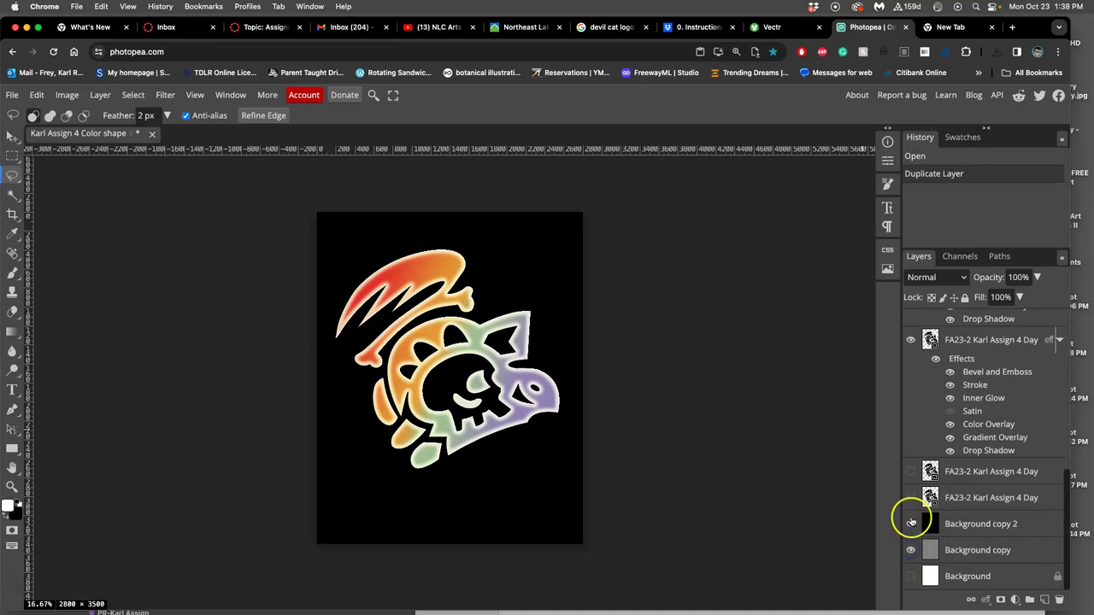
Hide the black background and disable every effect on the top logo except Stroke.
{"action": "left_click", "coordinate": [910, 523]}
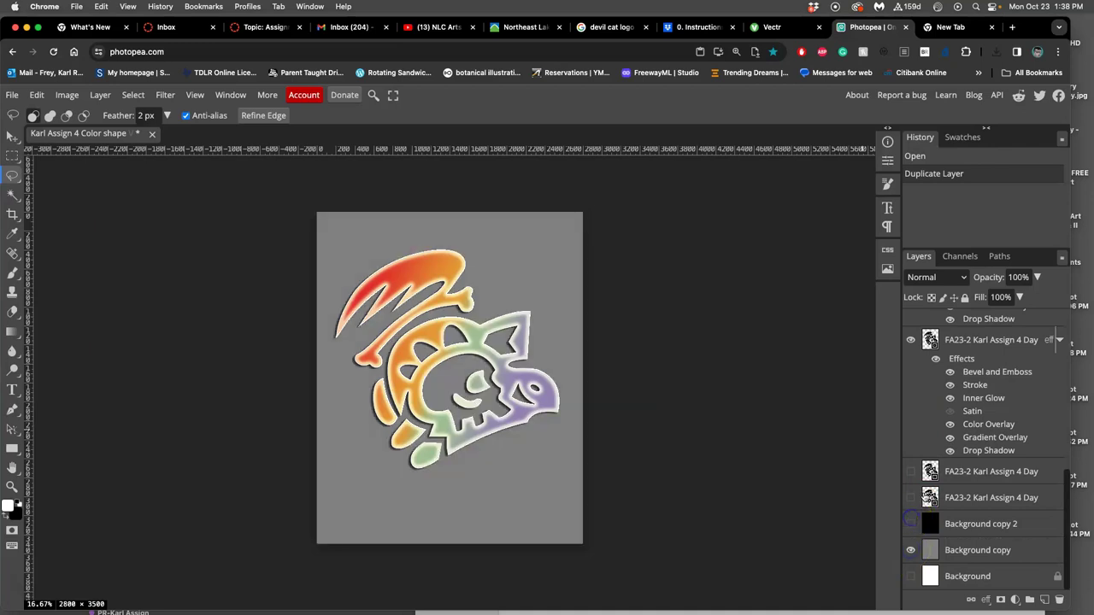
{"action": "left_click", "coordinate": [950, 374]}
{"action": "left_click", "coordinate": [949, 386]}
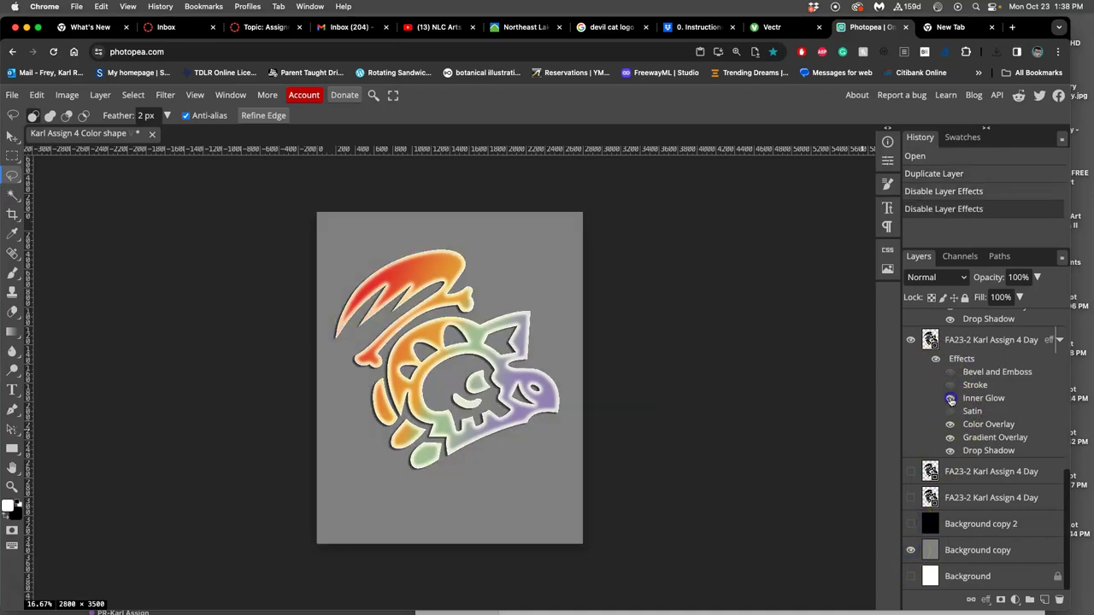
{"action": "left_click", "coordinate": [950, 399]}
{"action": "left_click", "coordinate": [950, 424]}
{"action": "left_click", "coordinate": [950, 437]}
{"action": "left_click", "coordinate": [950, 450]}
{"action": "left_click", "coordinate": [949, 386]}
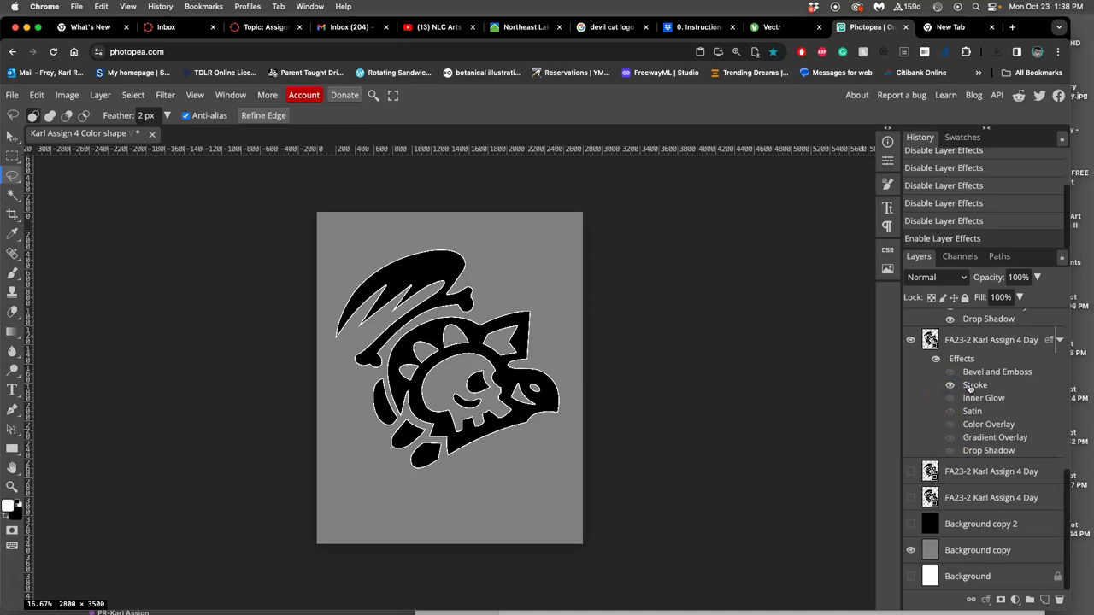
Hide the grey background so the stroked black logo sits on transparency, previewing it over black.
{"action": "left_click", "coordinate": [972, 385]}
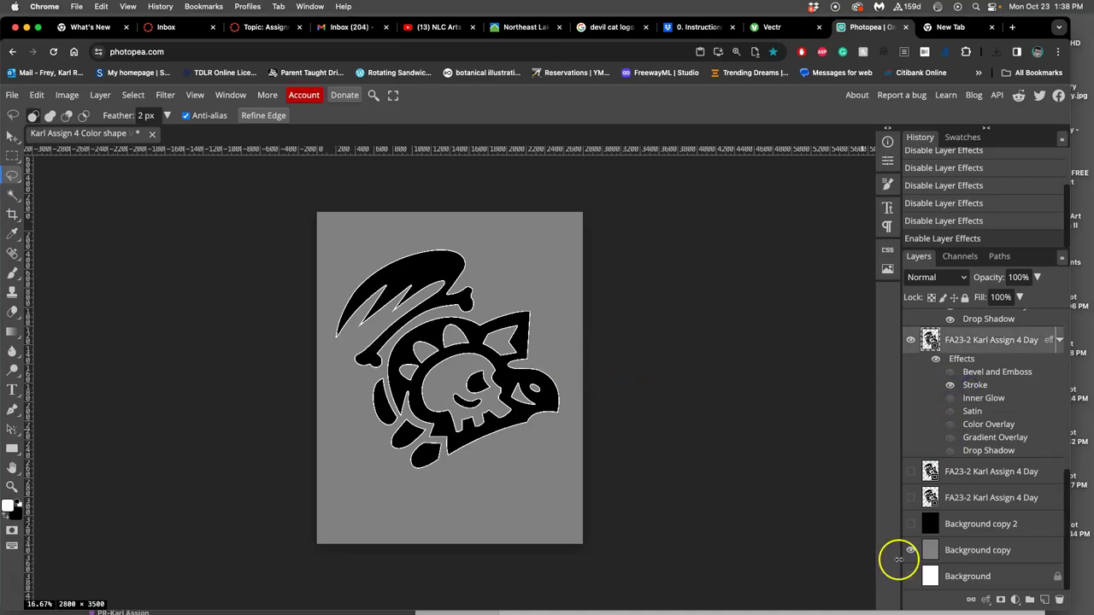
{"action": "left_click", "coordinate": [911, 551]}
{"action": "left_click", "coordinate": [910, 551]}
{"action": "left_click", "coordinate": [911, 551]}
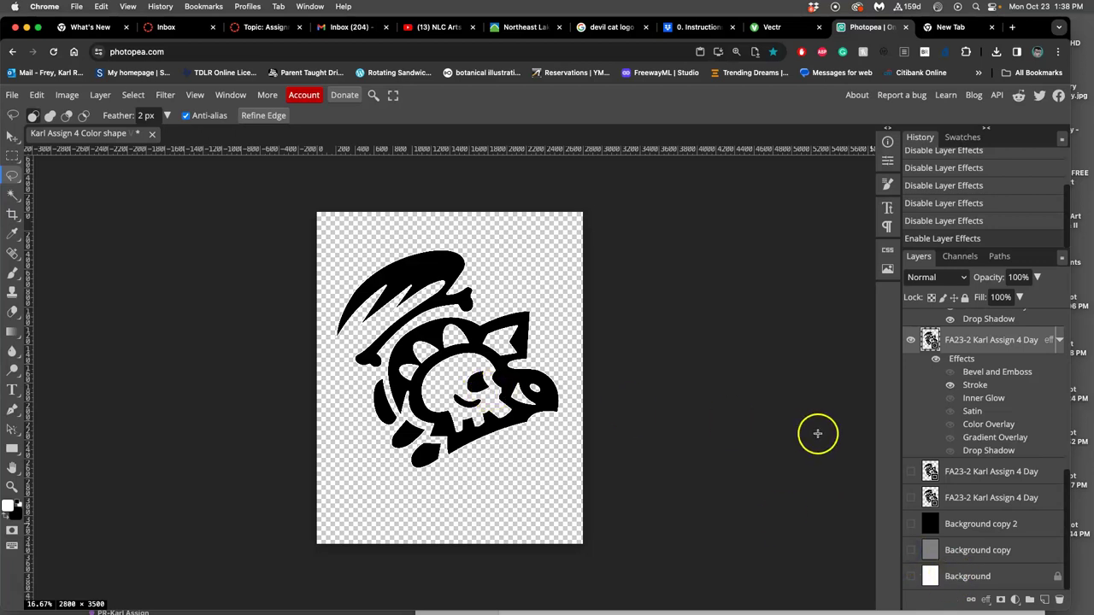
{"action": "left_click", "coordinate": [910, 524]}
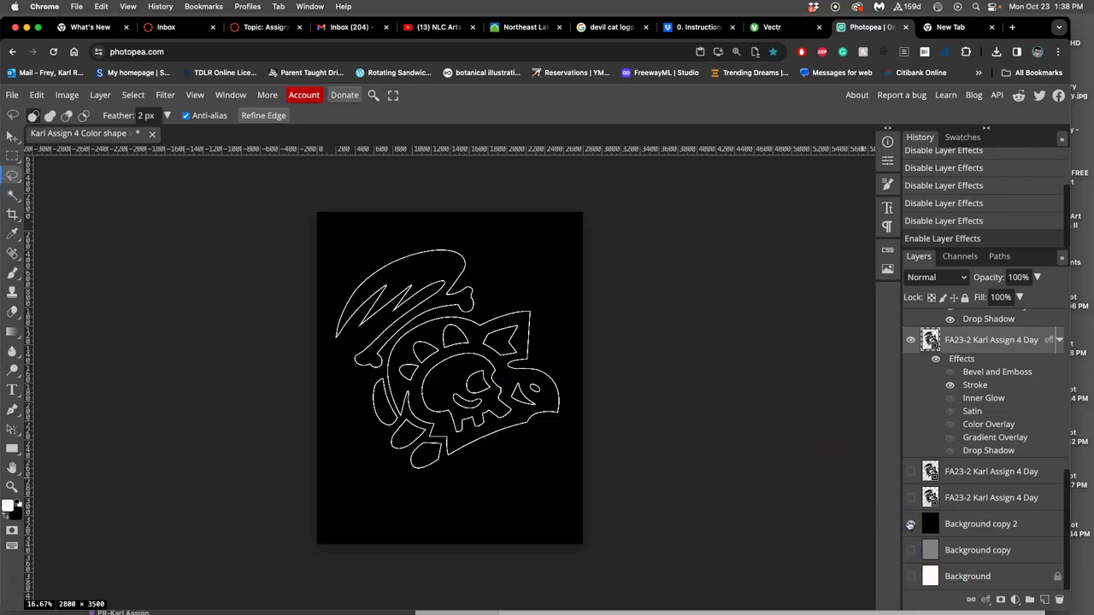
{"action": "left_click", "coordinate": [910, 523]}
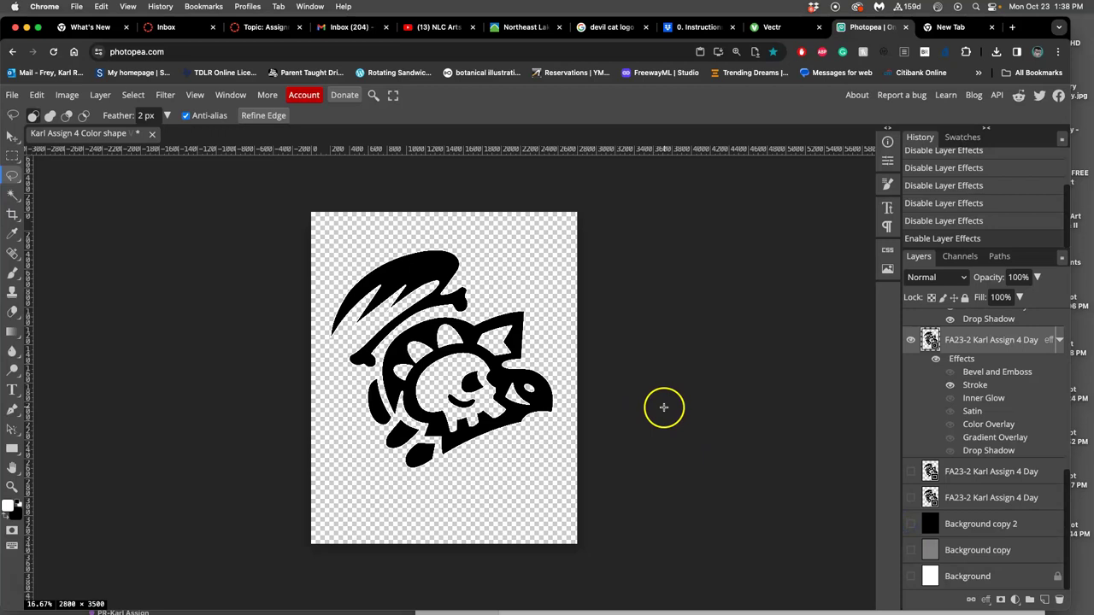
Save the stroke-only black logo version as a PSD file.
{"action": "scroll", "coordinate": [663, 406], "scroll_direction": "down", "scroll_amount": 3}
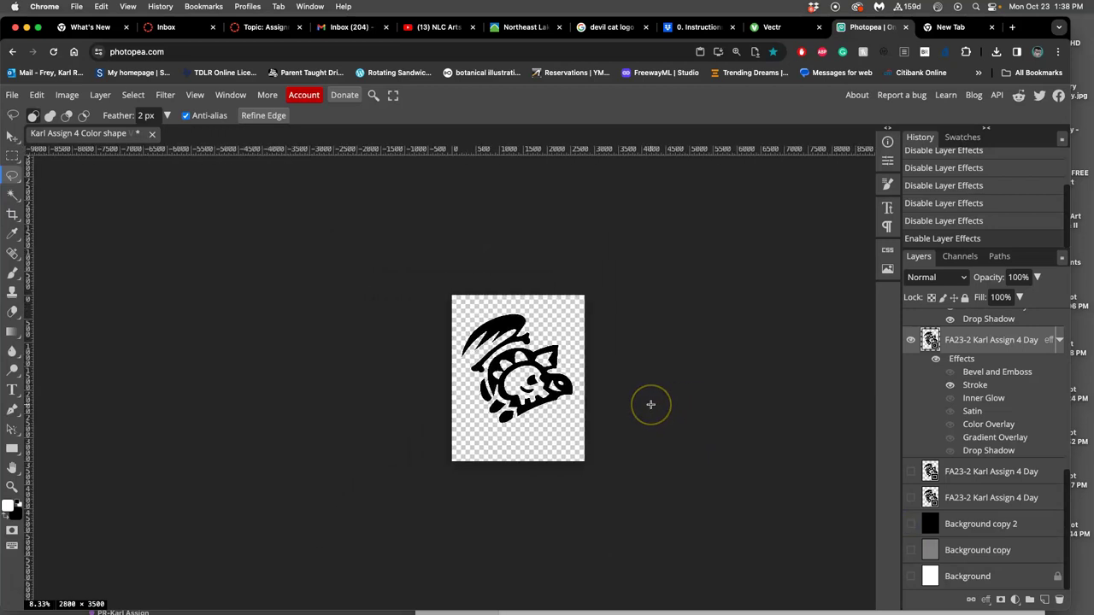
{"action": "scroll", "coordinate": [650, 404], "scroll_direction": "right", "scroll_amount": 3}
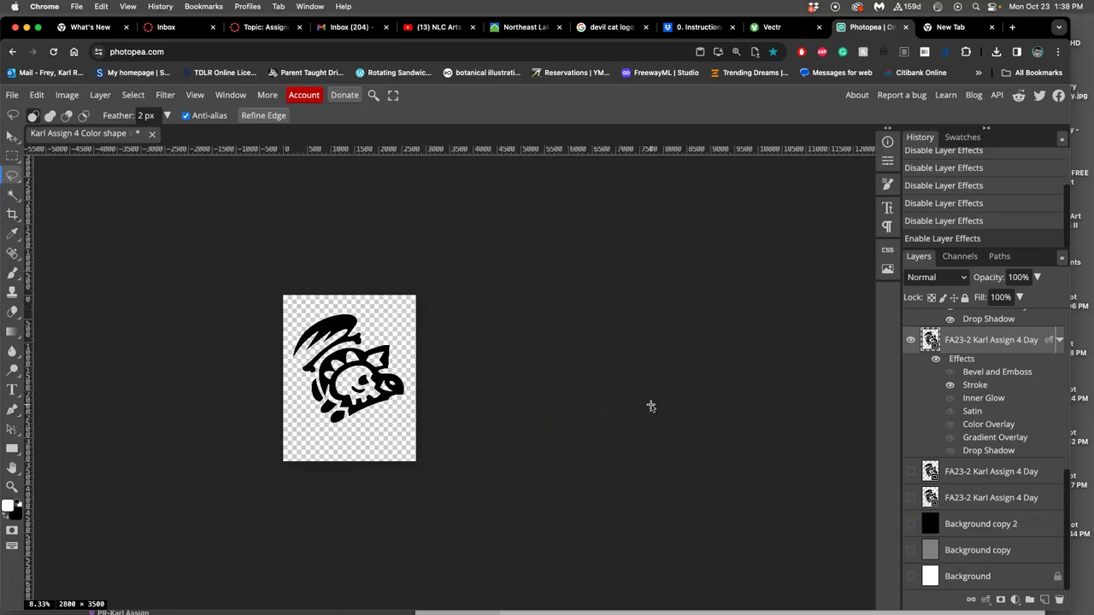
{"action": "scroll", "coordinate": [650, 406], "scroll_direction": "up", "scroll_amount": 3}
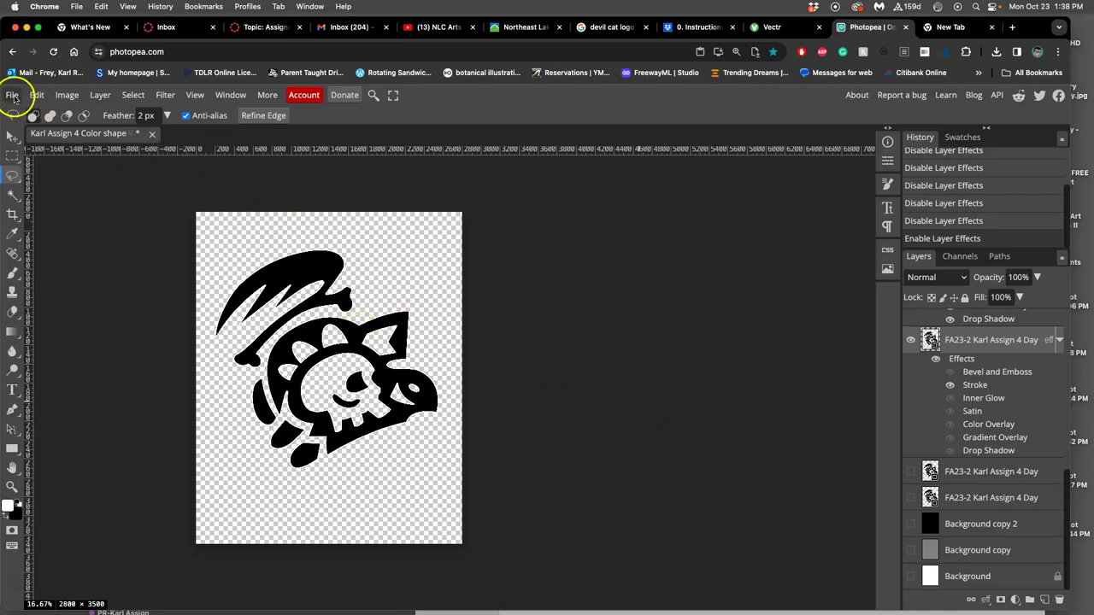
{"action": "left_click", "coordinate": [13, 96]}
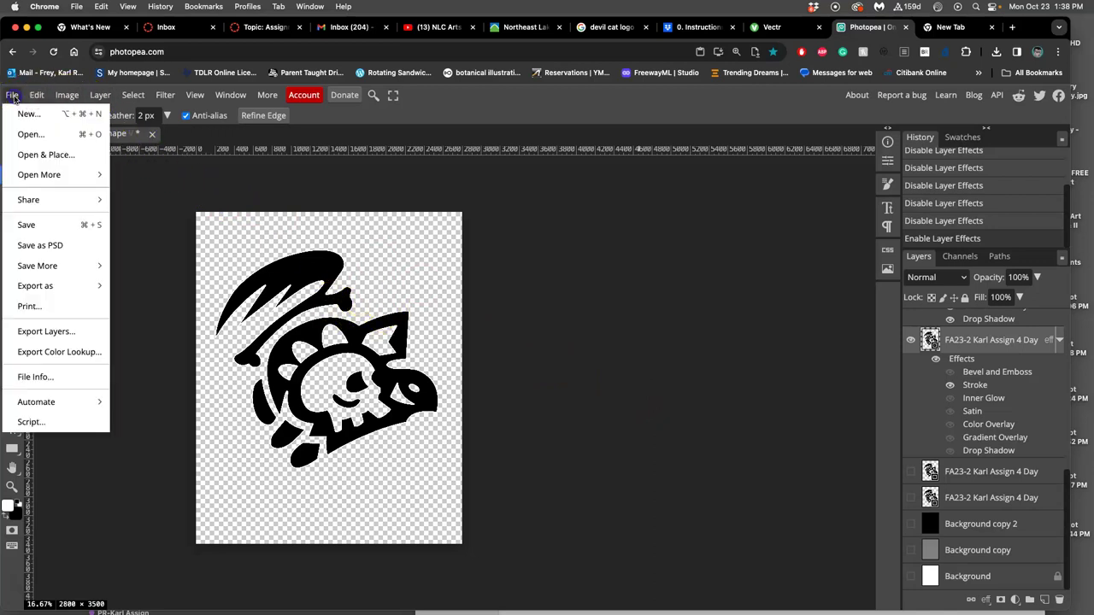
{"action": "left_click", "coordinate": [178, 209]}
{"action": "left_click", "coordinate": [11, 96]}
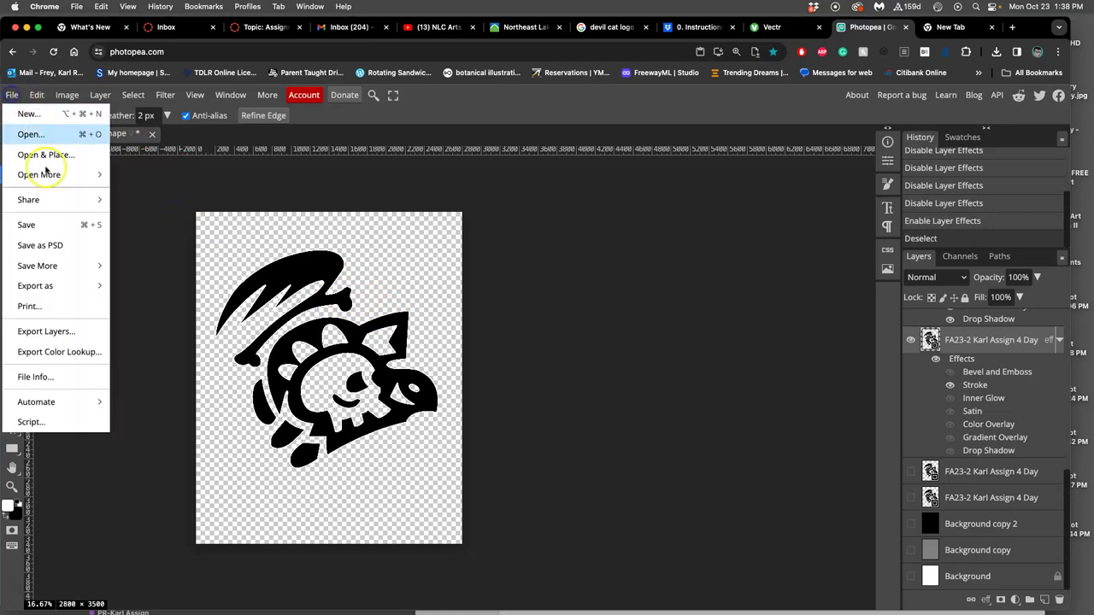
{"action": "left_click", "coordinate": [42, 245]}
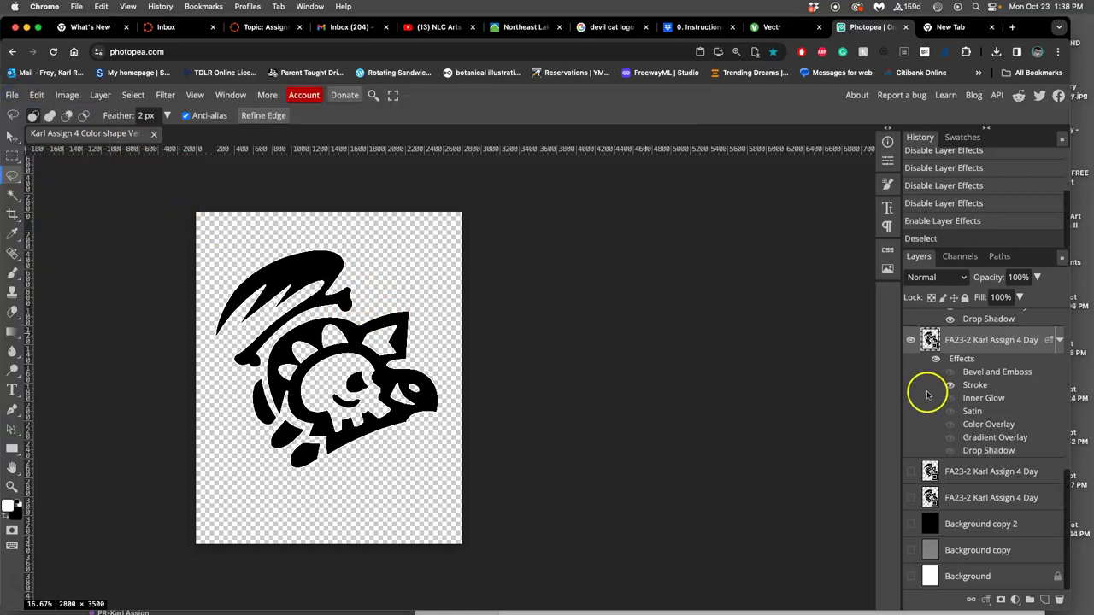